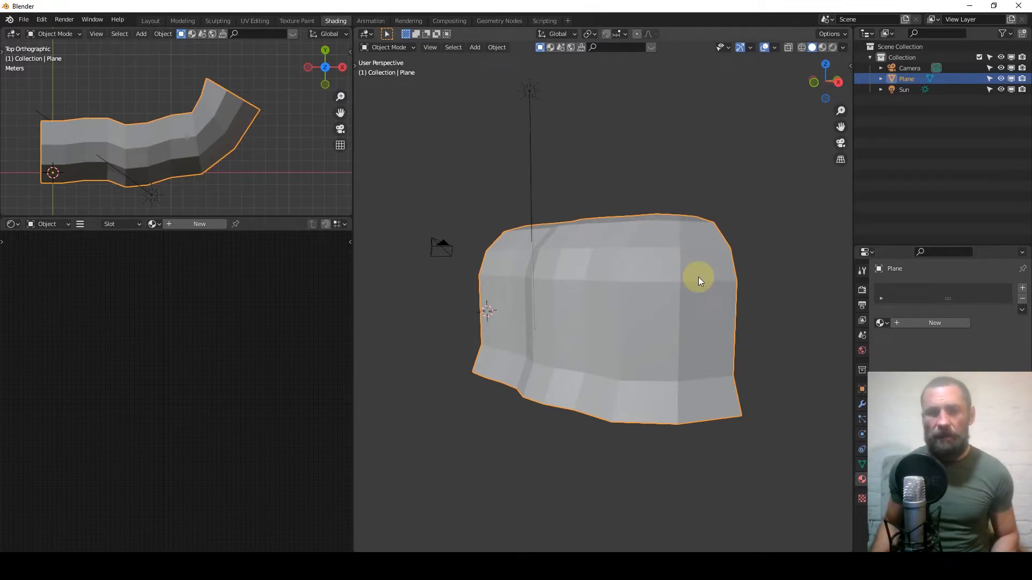
# Examine the wall mesh from several angles, including its face layout in Edit Mode.
pyautogui.scroll(2, 698, 277)
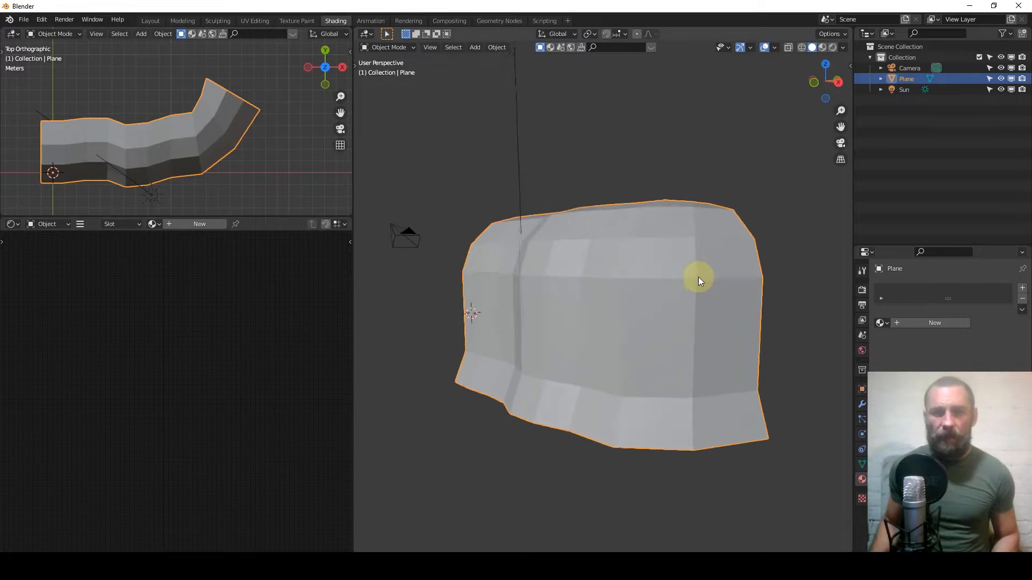
pyautogui.scroll(-1, 698, 276)
pyautogui.scroll(1, 698, 276)
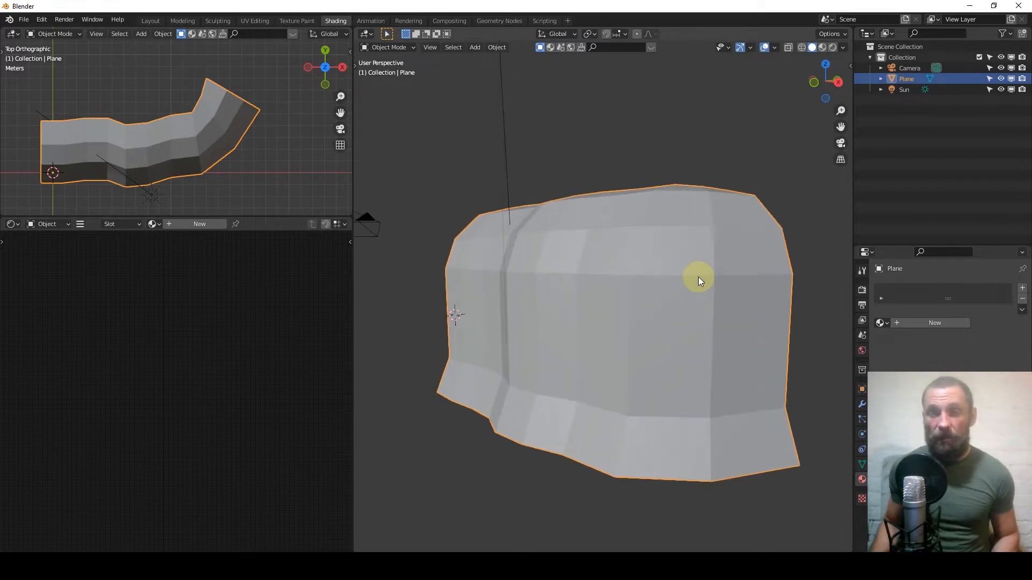
pyautogui.moveTo(640, 292)
pyautogui.mouseDown(button='middle')
pyautogui.moveTo(670, 320)
pyautogui.moveTo(640, 298)
pyautogui.mouseUp(button='middle')
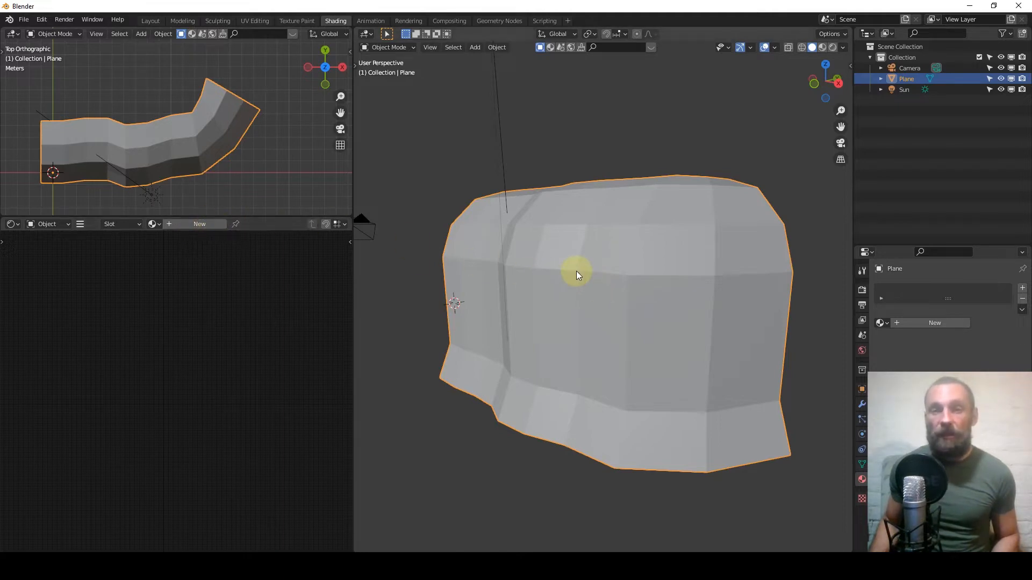
pyautogui.scroll(-1, 577, 271)
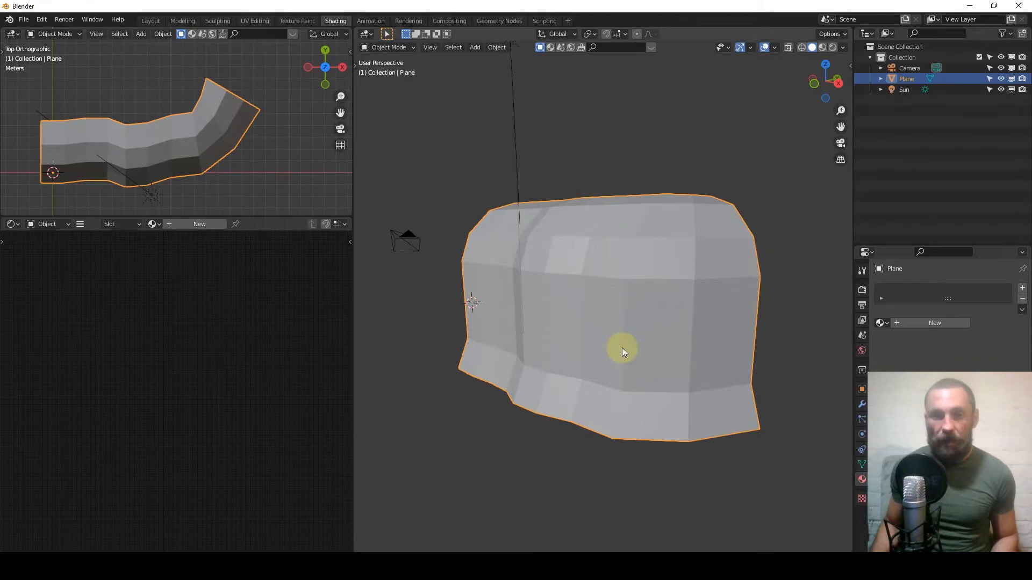
pyautogui.press('Tab')
pyautogui.moveTo(626, 230); pyautogui.dragTo(544, 295, button='middle')
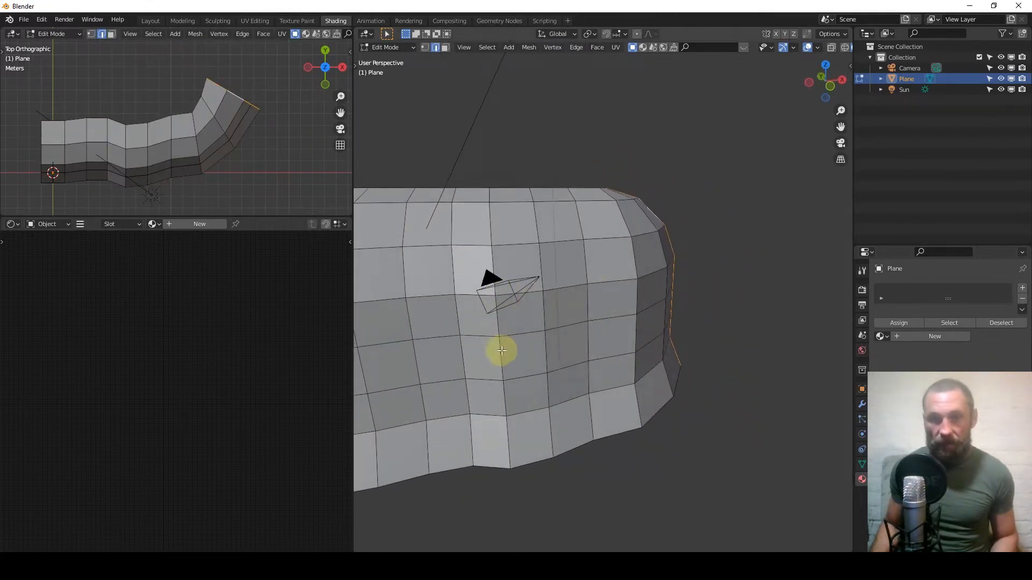
pyautogui.moveTo(645, 267); pyautogui.dragTo(634, 191, button='middle')
pyautogui.moveTo(688, 348); pyautogui.dragTo(691, 383, button='middle')
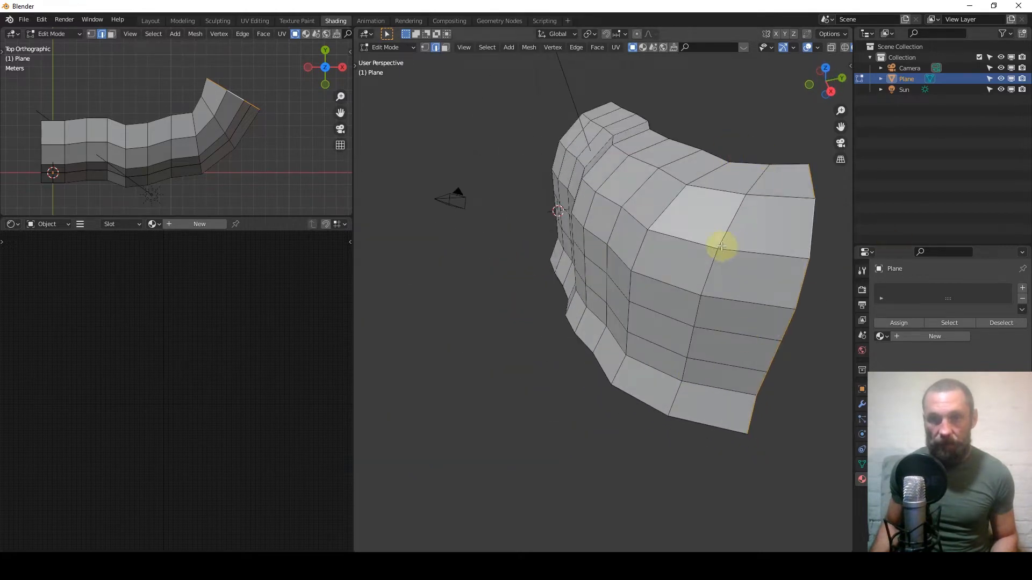
pyautogui.moveTo(723, 244); pyautogui.dragTo(739, 196, button='middle')
pyautogui.press('Tab')
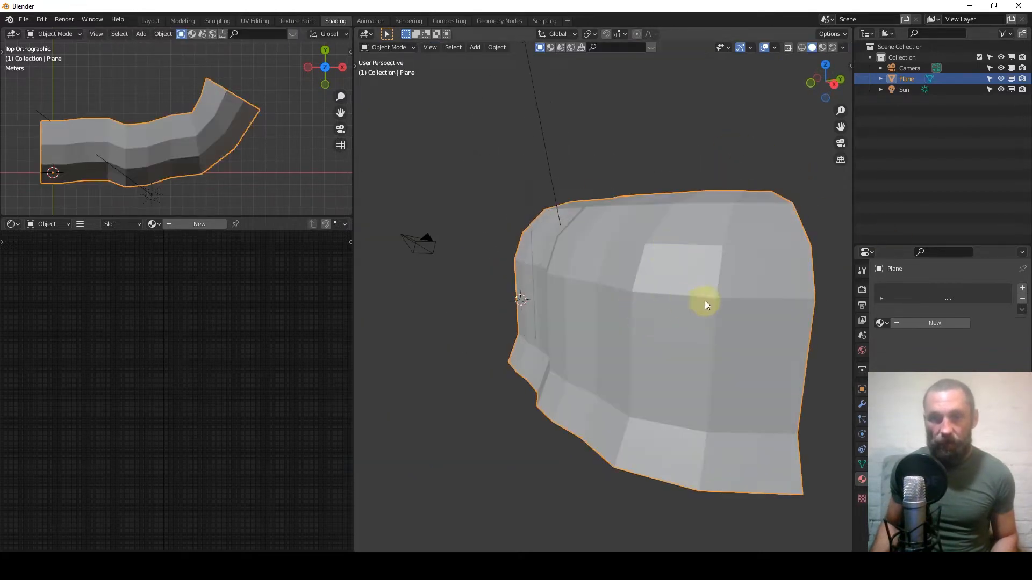
# Add a Subdivision Surface modifier to the plane and set its viewport levels to 5.
pyautogui.click(862, 405)
pyautogui.click(939, 285)
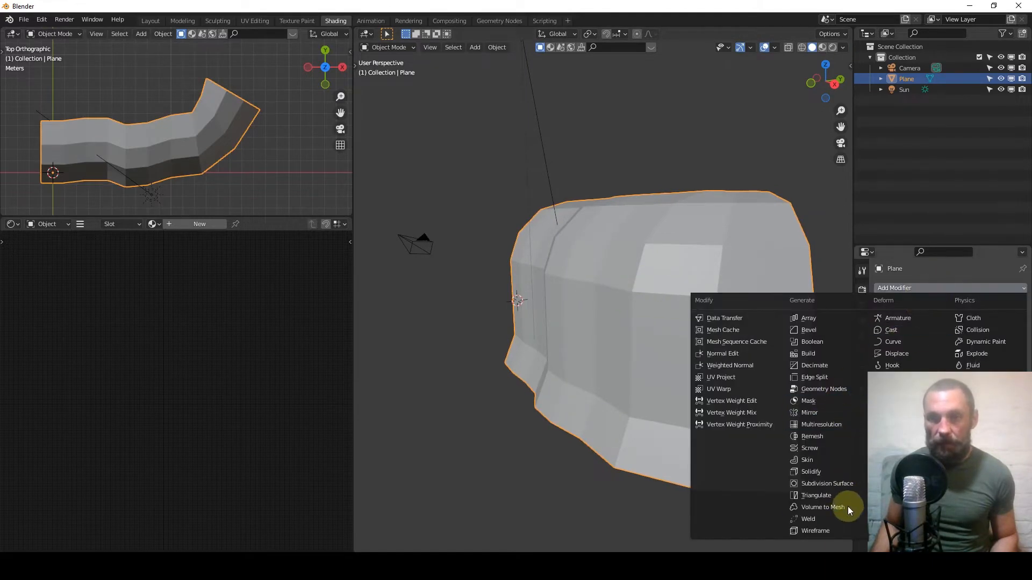
pyautogui.click(849, 489)
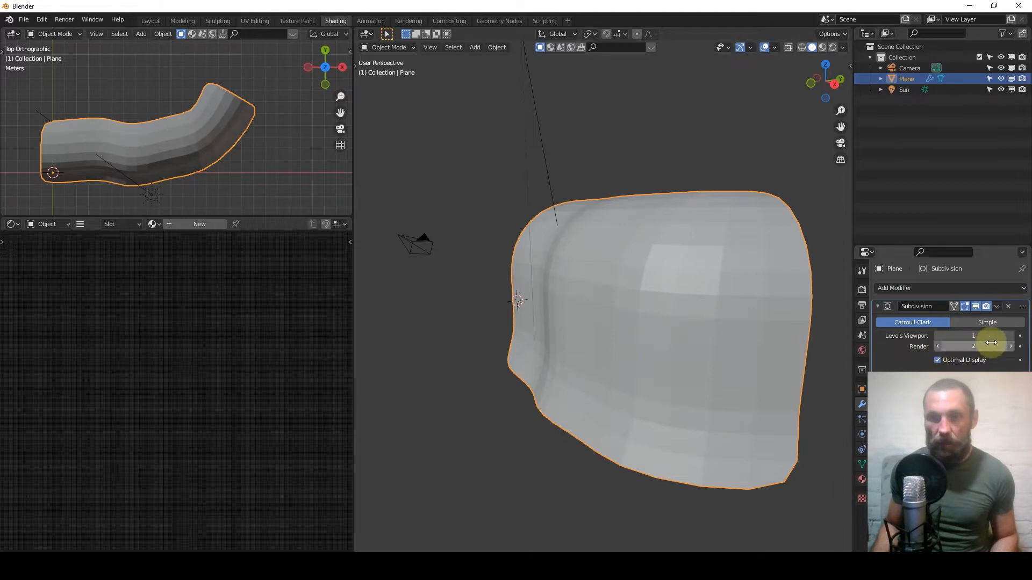
pyautogui.moveTo(957, 330); pyautogui.dragTo(986, 362)
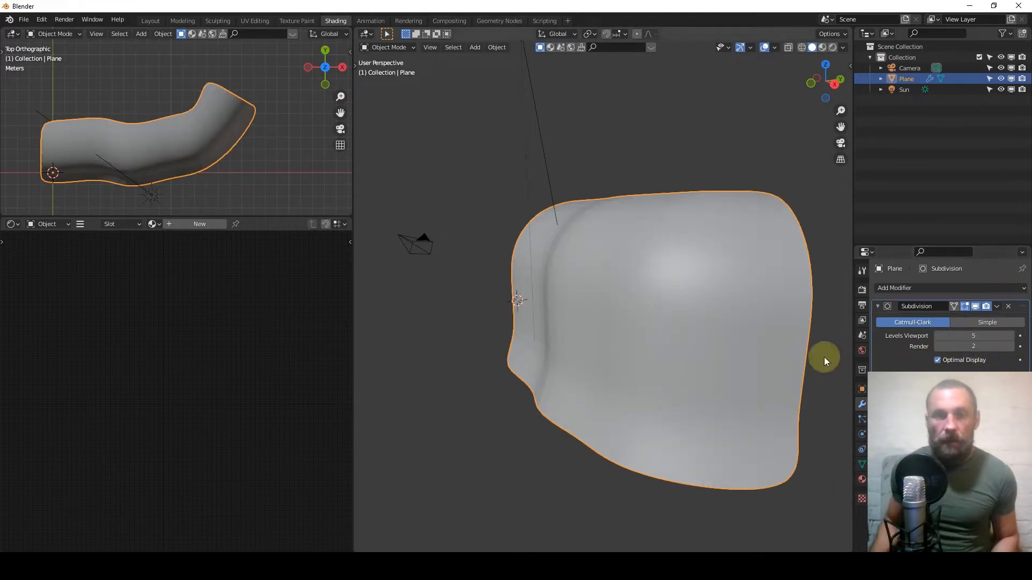
# Assign the existing NS The Infinite Rock Builder v4.8_MASTER material to the plane and show the 3D view in rendered shading.
pyautogui.click(860, 480)
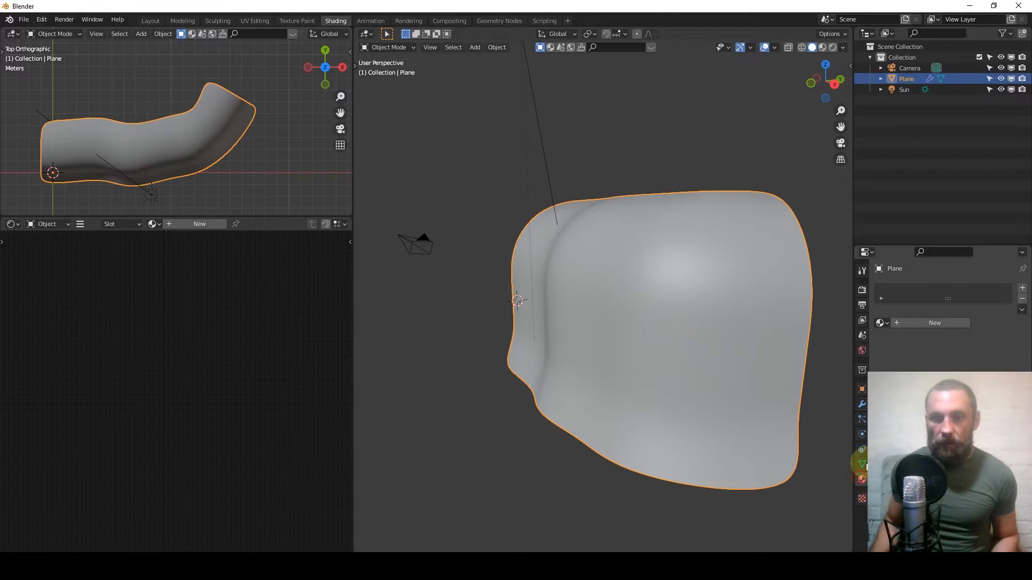
pyautogui.click(880, 322)
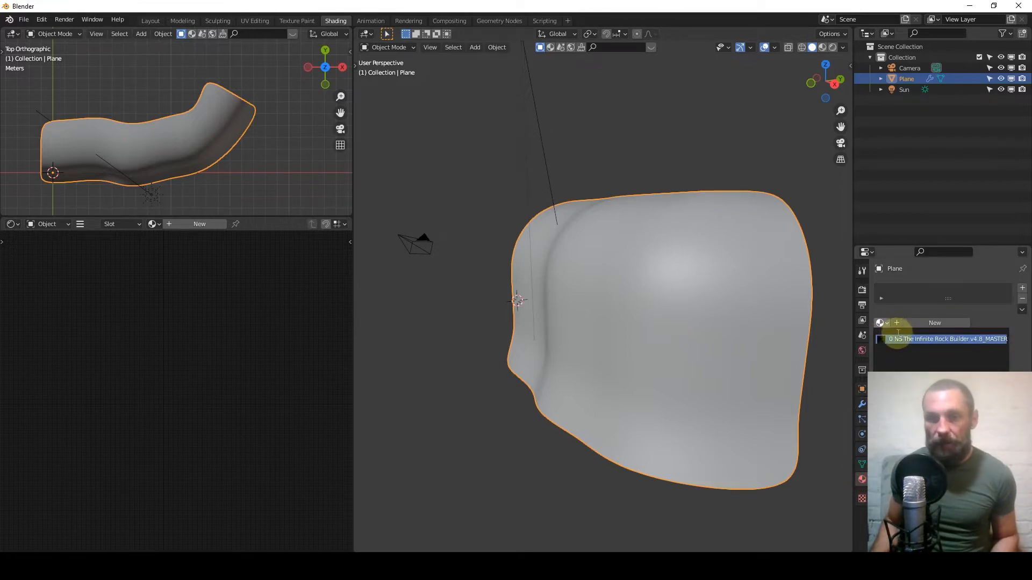
pyautogui.click(907, 339)
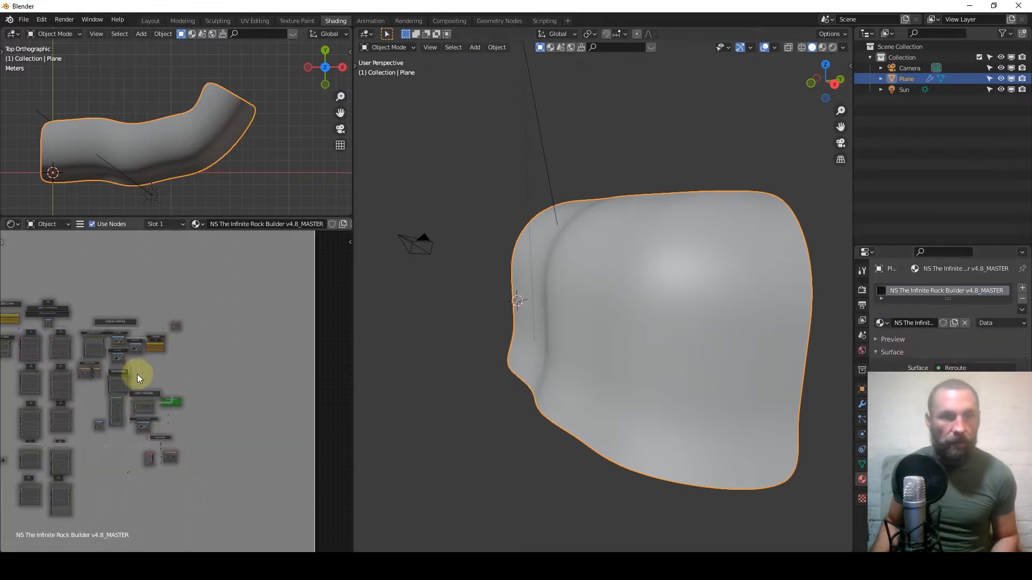
pyautogui.click(831, 47)
pyautogui.moveTo(587, 330)
pyautogui.mouseDown(button='middle')
pyautogui.moveTo(631, 302)
pyautogui.moveTo(579, 330)
pyautogui.mouseUp(button='middle')
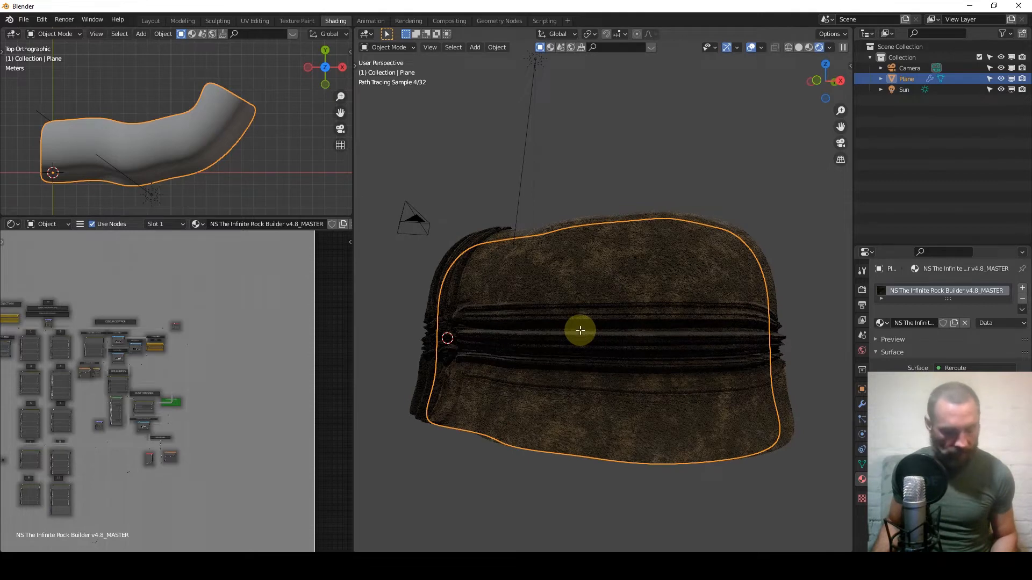
# UV unwrap the plane's entire mesh in Edit Mode and return to Object Mode.
pyautogui.press('Tab')
pyautogui.press('a')
pyautogui.rightClick(579, 330)
pyautogui.click(579, 329)
pyautogui.press('Tab')
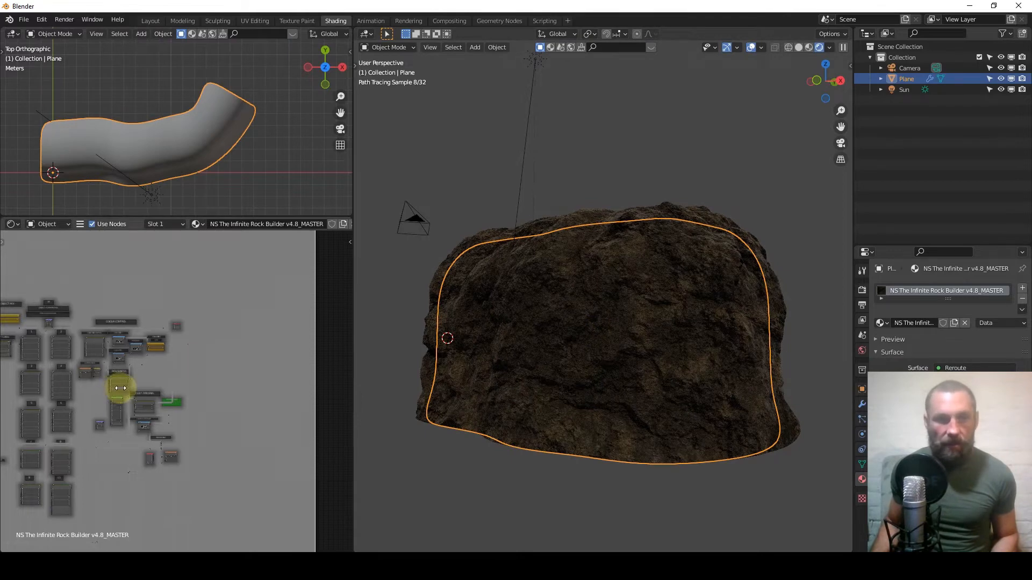
# Set the Overall Strength of the Tangent Formation 1 node to 5, then raise it to 6.
pyautogui.scroll(5, 120, 391)
pyautogui.scroll(10, 179, 318)
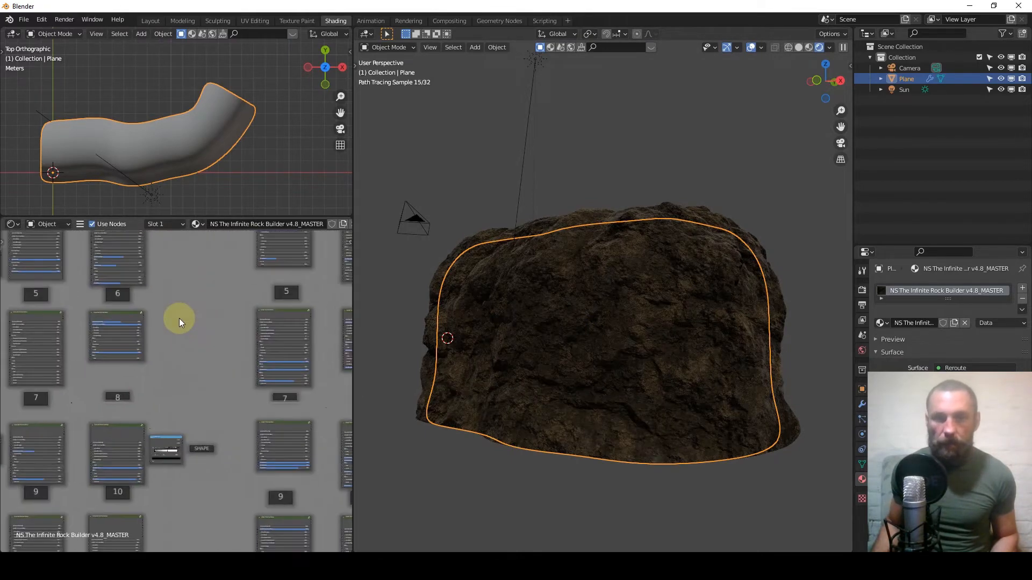
pyautogui.moveTo(90, 256); pyautogui.dragTo(210, 433, button='middle')
pyautogui.scroll(5, 130, 329)
pyautogui.scroll(1, 153, 377)
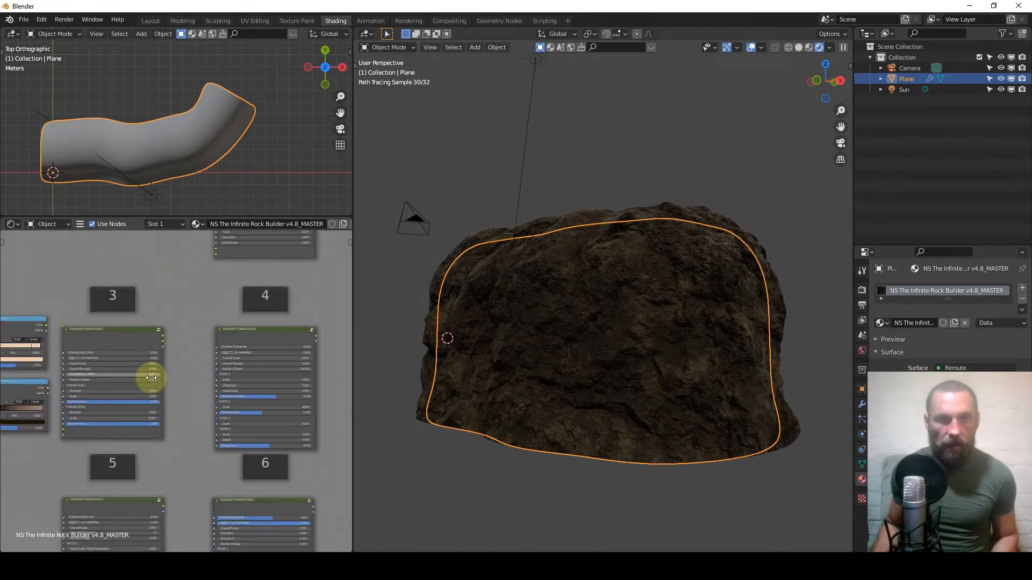
pyautogui.moveTo(151, 341); pyautogui.dragTo(137, 370, button='middle')
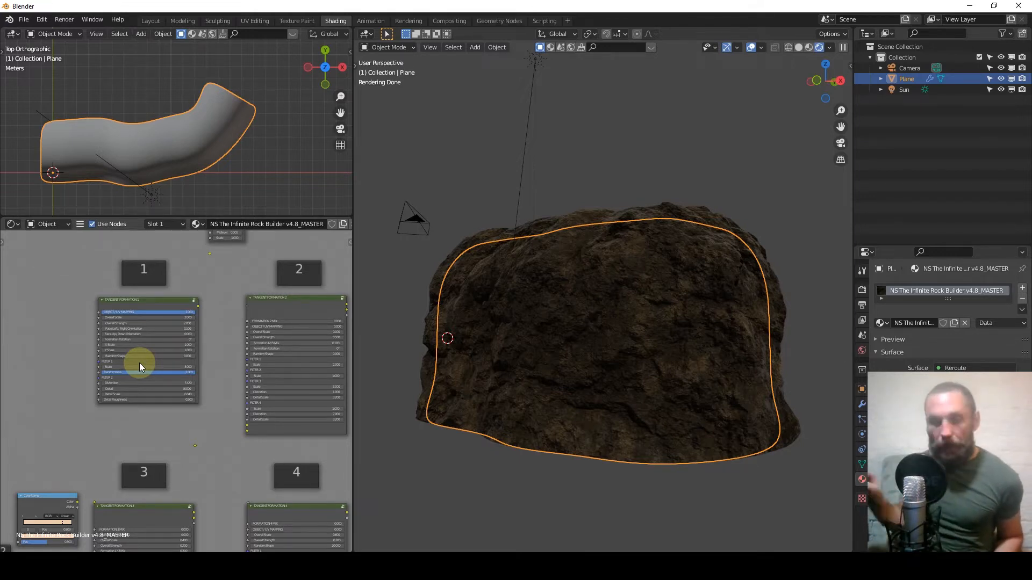
pyautogui.scroll(3, 141, 356)
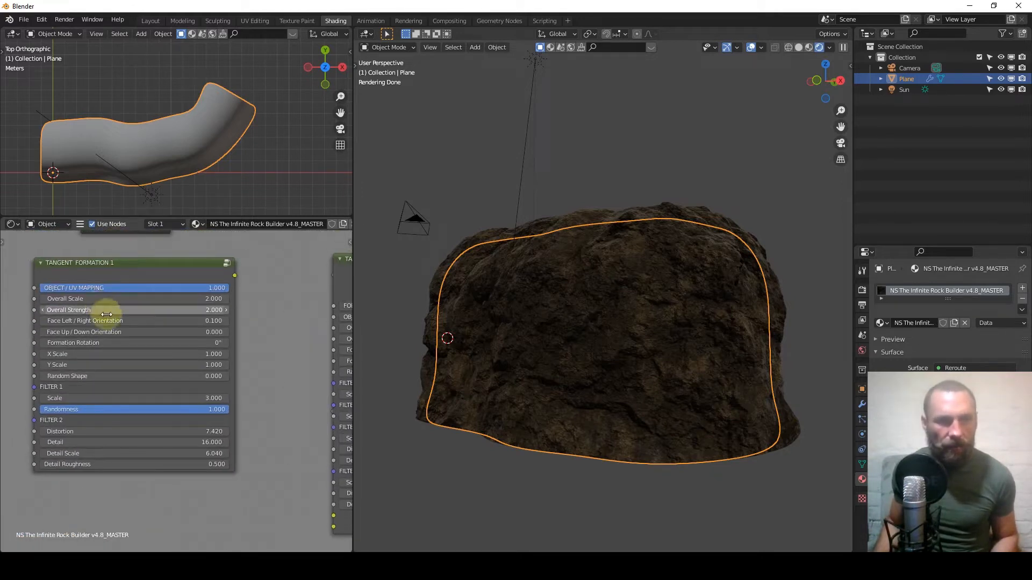
pyautogui.click(106, 314)
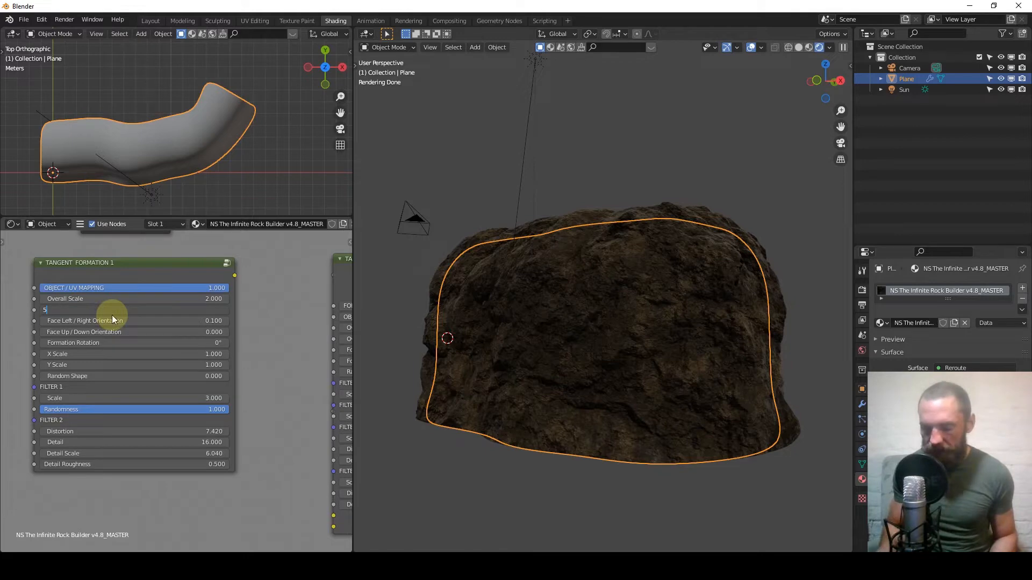
pyautogui.press('Return')
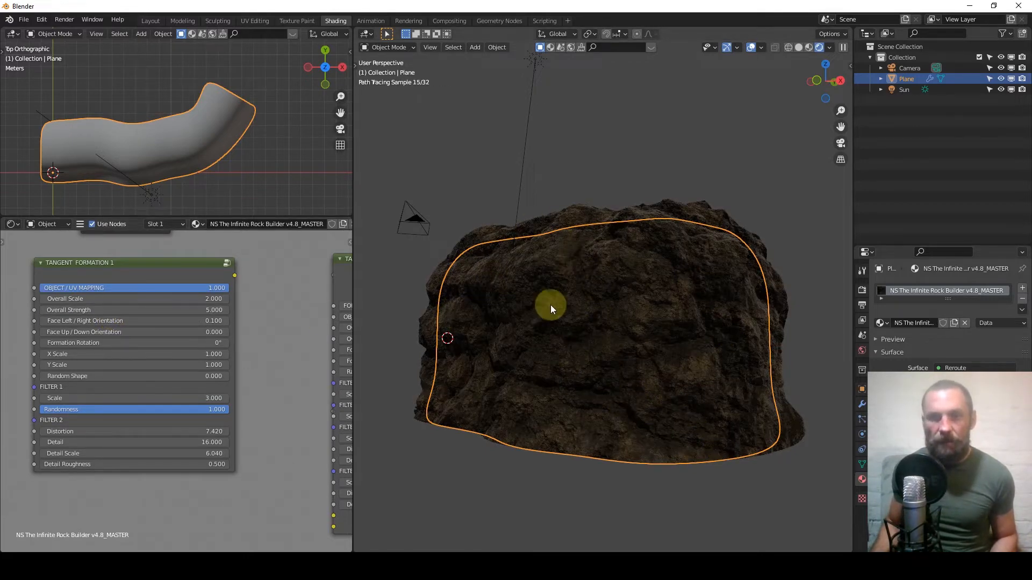
pyautogui.click(137, 310)
pyautogui.write('6')
pyautogui.press('Return')
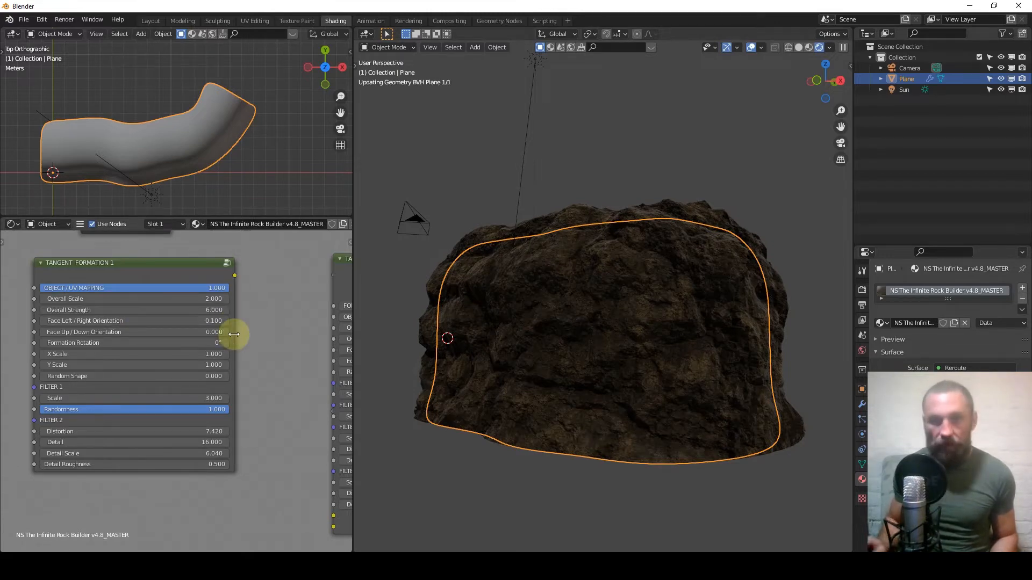
pyautogui.moveTo(630, 363)
pyautogui.mouseDown(button='middle')
pyautogui.moveTo(698, 382)
pyautogui.moveTo(446, 334)
pyautogui.mouseUp(button='middle')
pyautogui.scroll(-4, 546, 344)
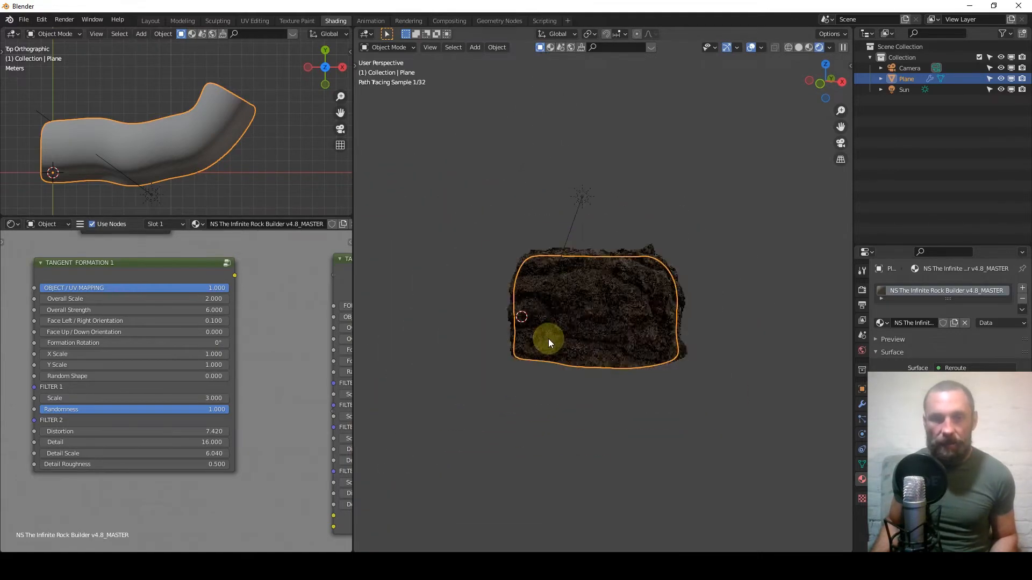
pyautogui.scroll(3, 548, 338)
pyautogui.scroll(-6, 187, 317)
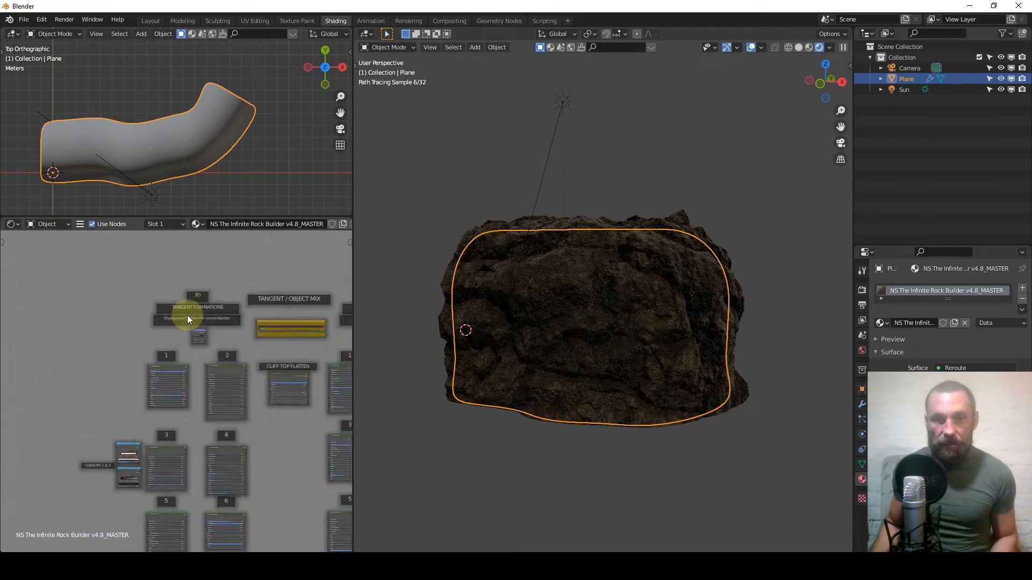
pyautogui.scroll(-2, 187, 316)
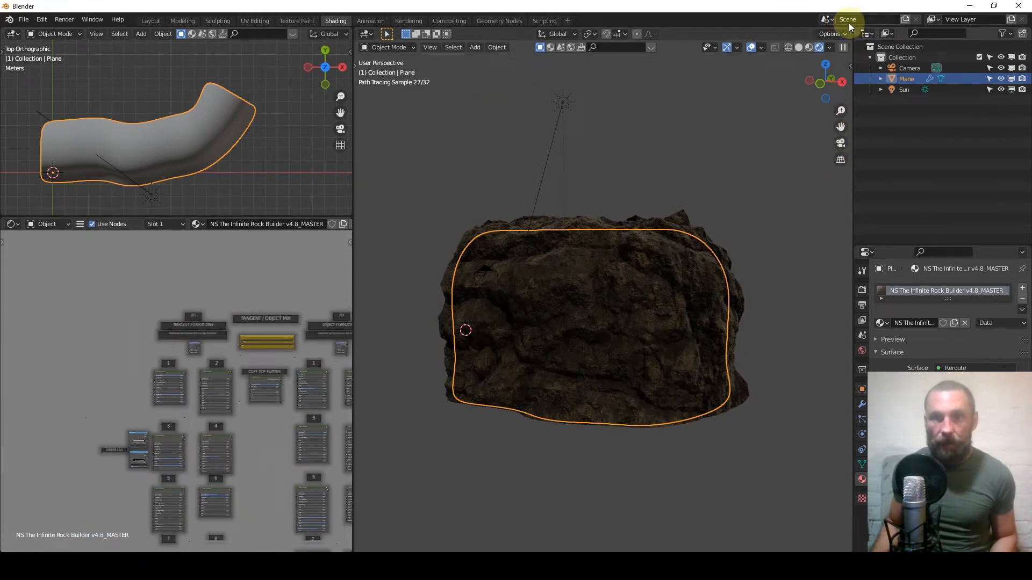
pyautogui.moveTo(853, 26)
pyautogui.mouseDown()
pyautogui.moveTo(854, 102)
pyautogui.moveTo(859, 82)
pyautogui.mouseUp()
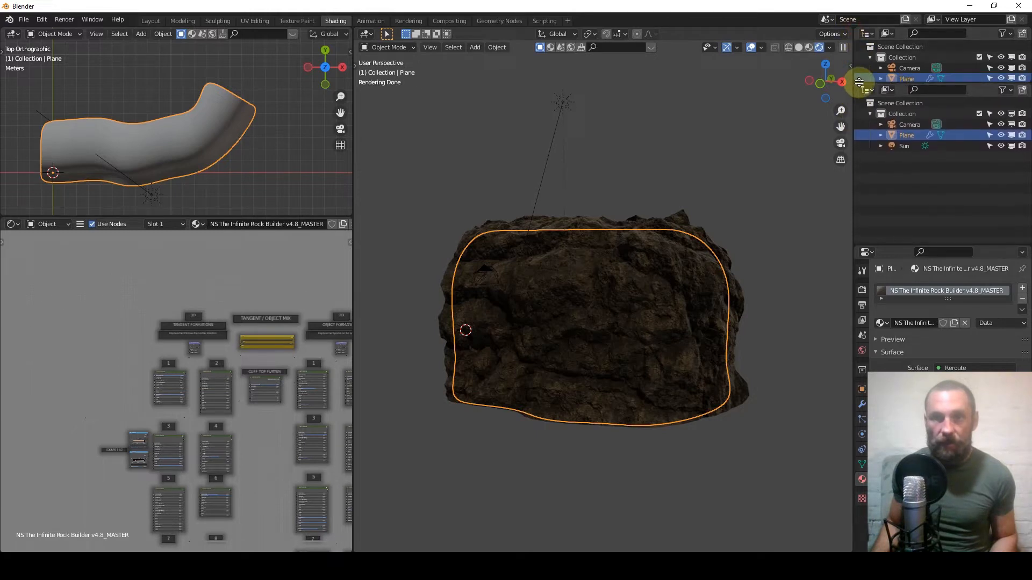
pyautogui.rightClick(894, 85)
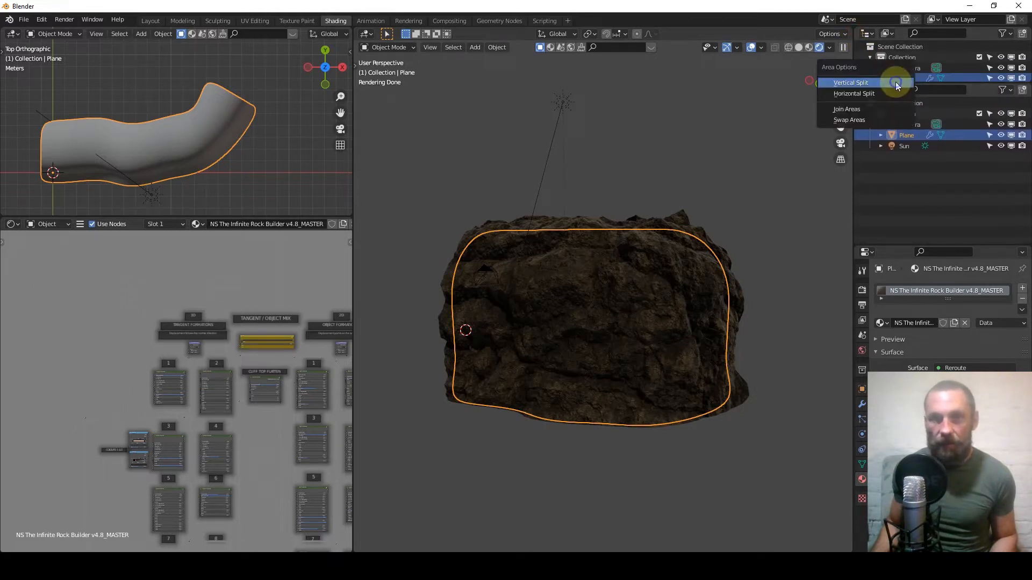
pyautogui.click(866, 107)
pyautogui.click(913, 57)
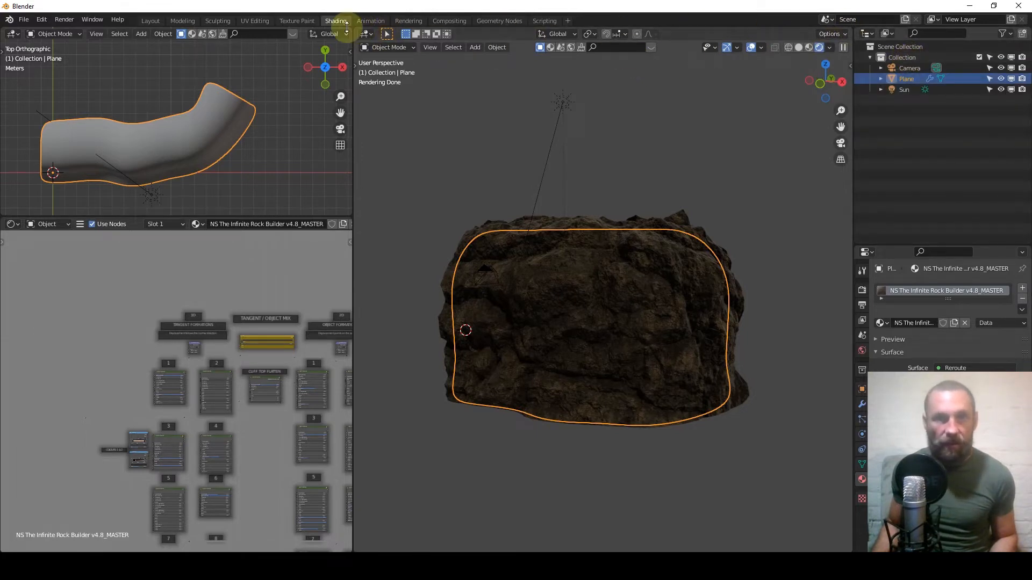
# Split the large 3D view horizontally and turn the new upper area into an Image Editor.
pyautogui.moveTo(354, 27); pyautogui.dragTo(369, 131)
pyautogui.click(367, 34)
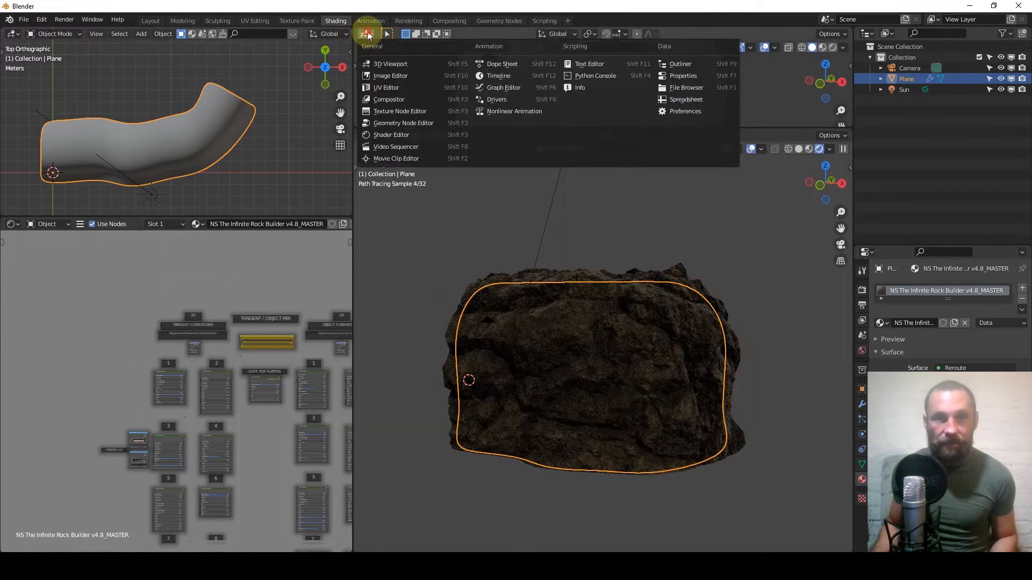
pyautogui.click(392, 77)
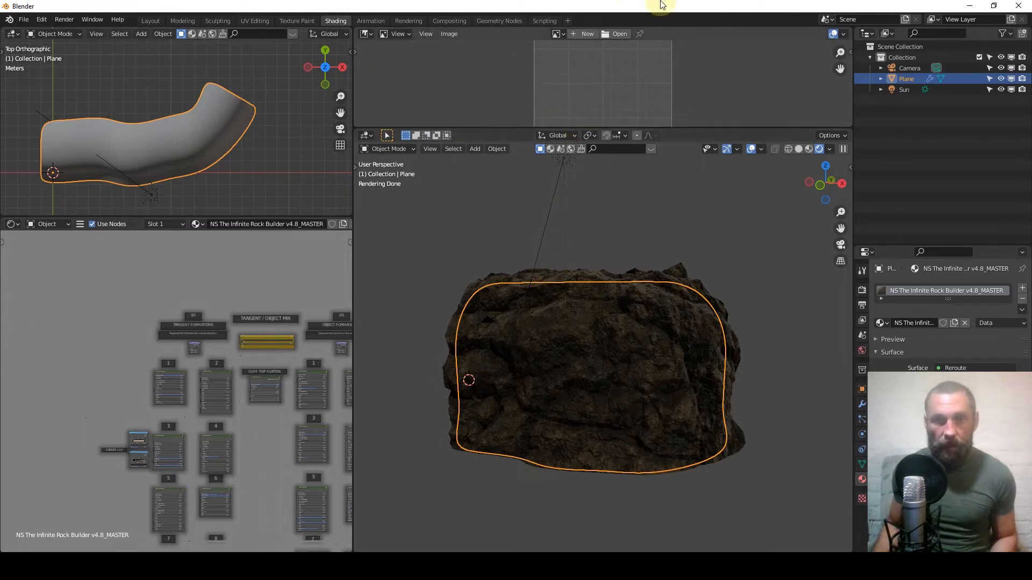
# Enlarge the Image Editor area and preview the COLOUR output of the Texture Baking section on the rock through a Viewer.
pyautogui.moveTo(280, 329); pyautogui.dragTo(128, 246, button='middle')
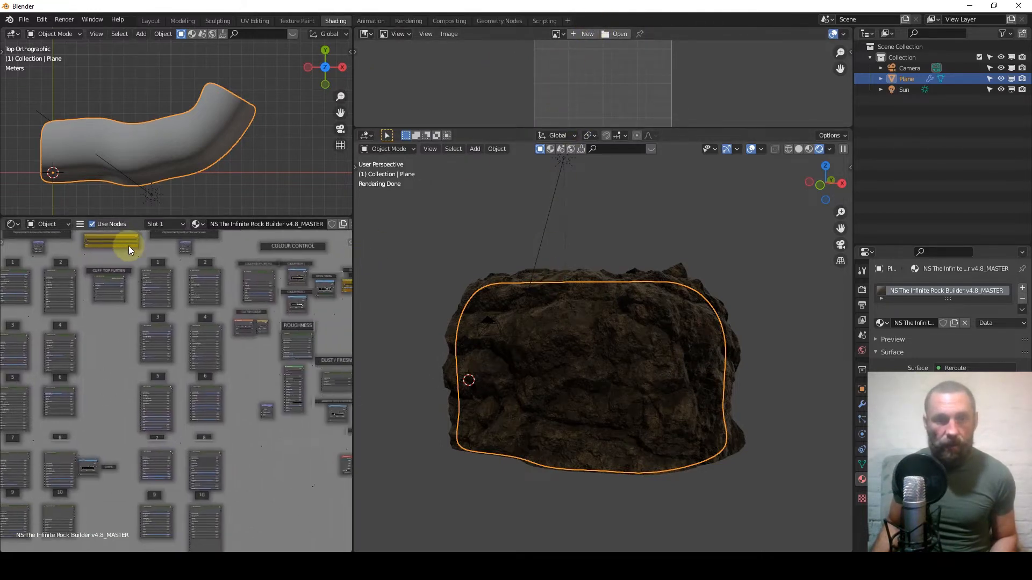
pyautogui.moveTo(291, 390); pyautogui.dragTo(107, 345, button='middle')
pyautogui.scroll(5, 118, 332)
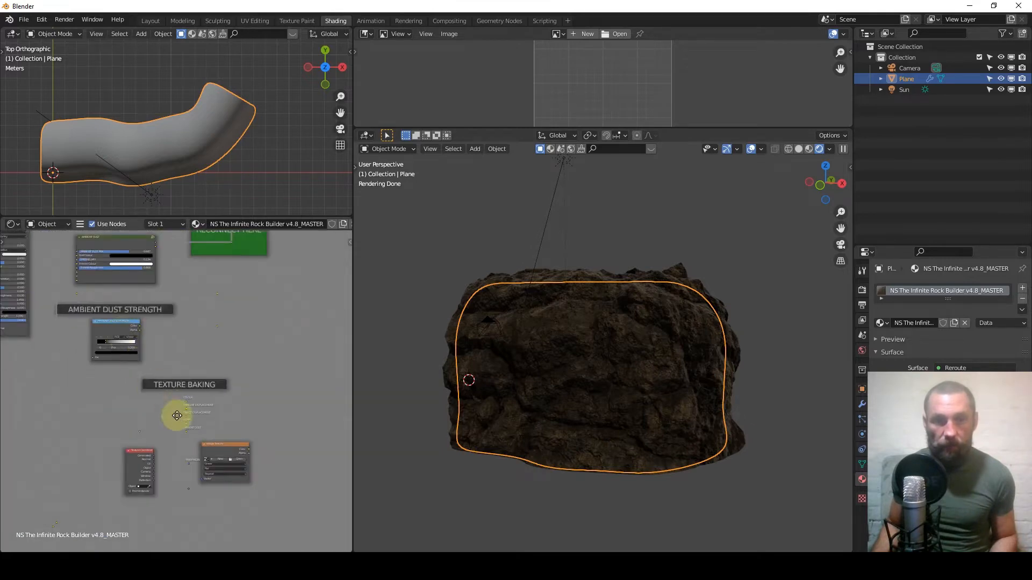
pyautogui.moveTo(178, 412); pyautogui.dragTo(150, 357, button='middle')
pyautogui.scroll(7, 192, 385)
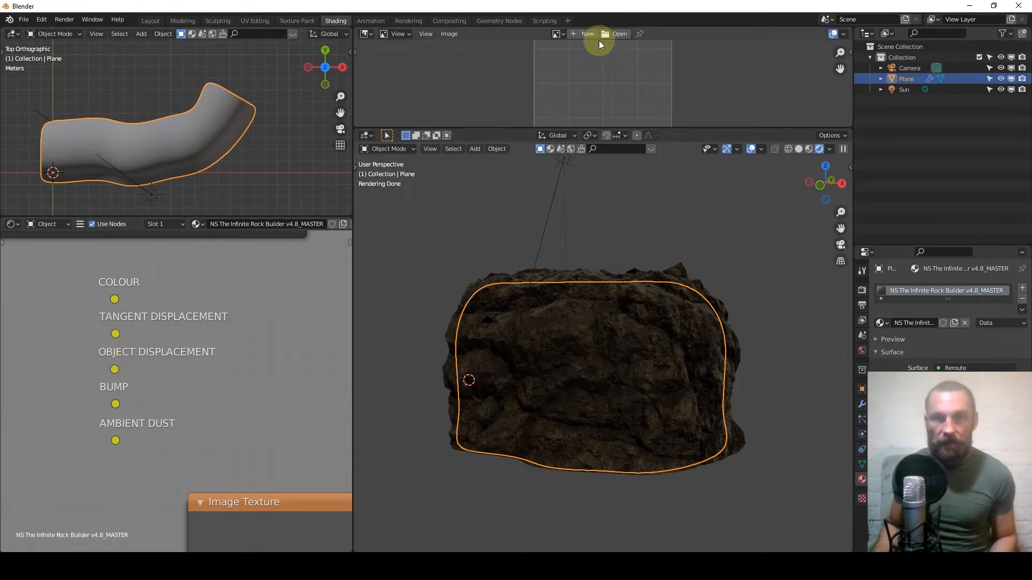
pyautogui.moveTo(668, 128); pyautogui.dragTo(673, 179)
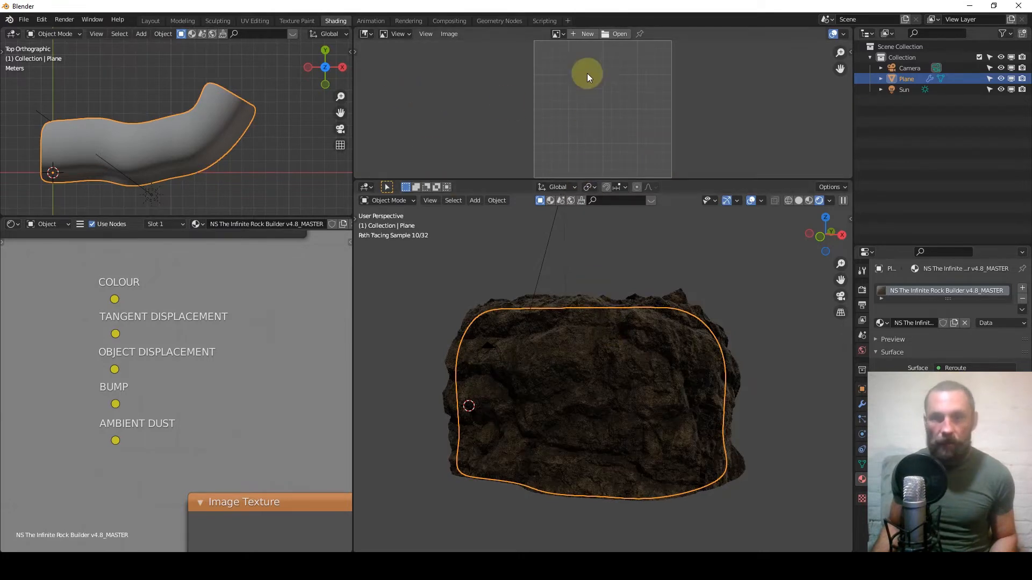
pyautogui.keyDown('ctrl'); pyautogui.keyDown('shift'); pyautogui.click(115, 301); pyautogui.keyUp('shift'); pyautogui.keyUp('ctrl')
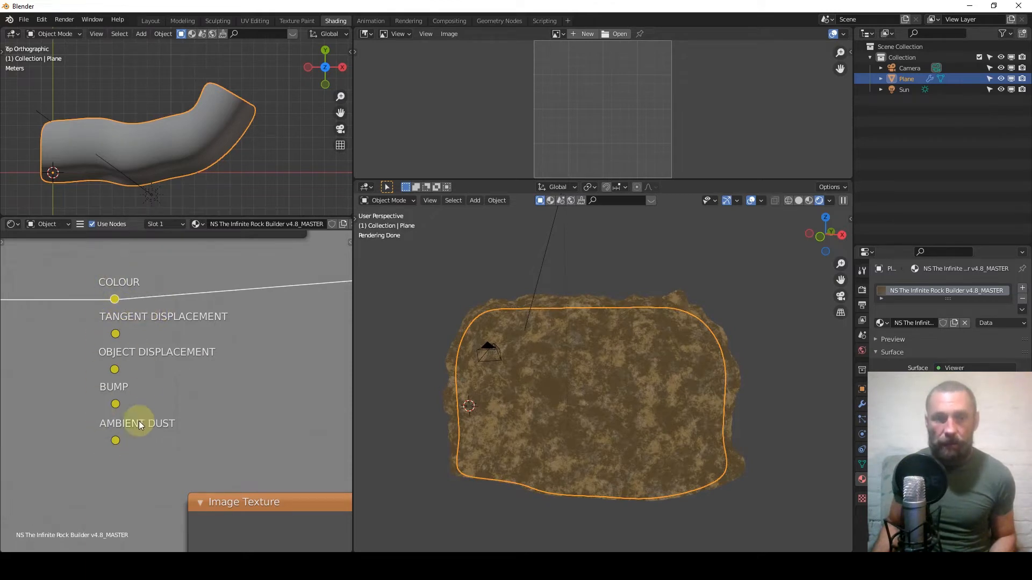
# Look over the outputs of the Texture Baking section and the Image Texture and Texture Coordinate nodes beneath them.
pyautogui.scroll(-2, 143, 376)
pyautogui.moveTo(130, 426); pyautogui.dragTo(173, 321, button='middle')
pyautogui.scroll(-1, 143, 342)
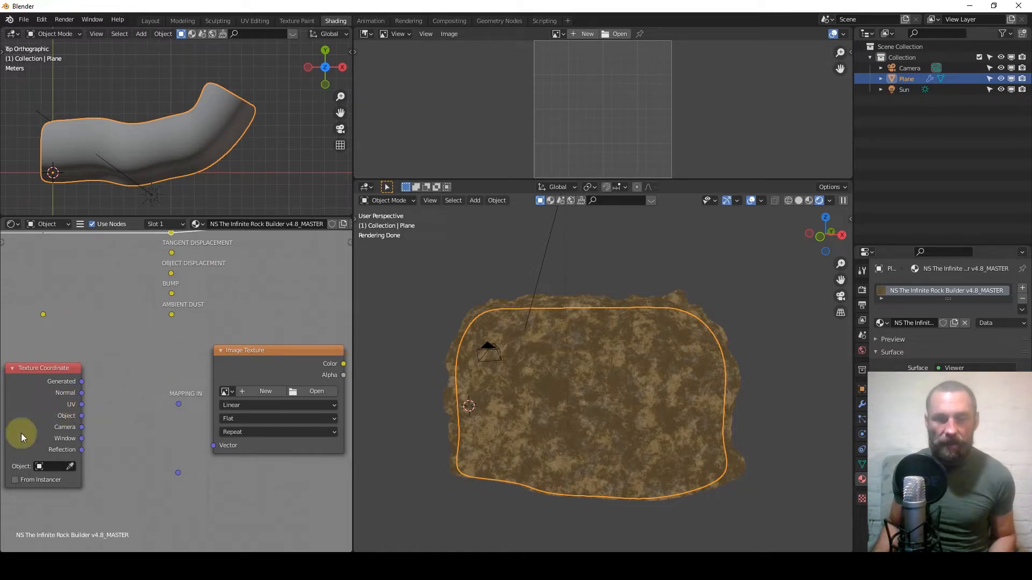
pyautogui.scroll(-1, 111, 402)
pyautogui.moveTo(122, 386); pyautogui.dragTo(130, 438, button='middle')
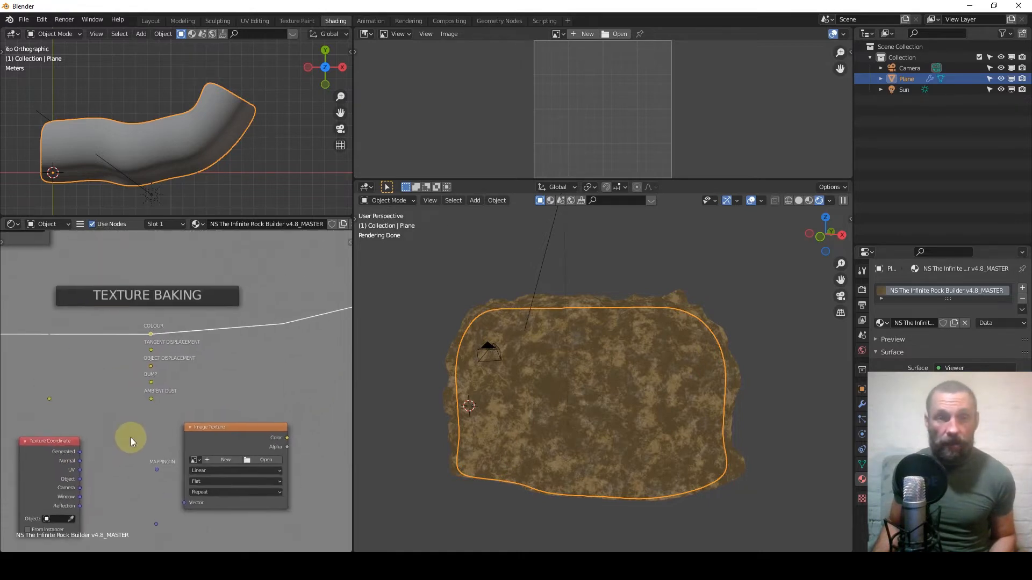
pyautogui.scroll(2, 151, 366)
pyautogui.scroll(1, 137, 304)
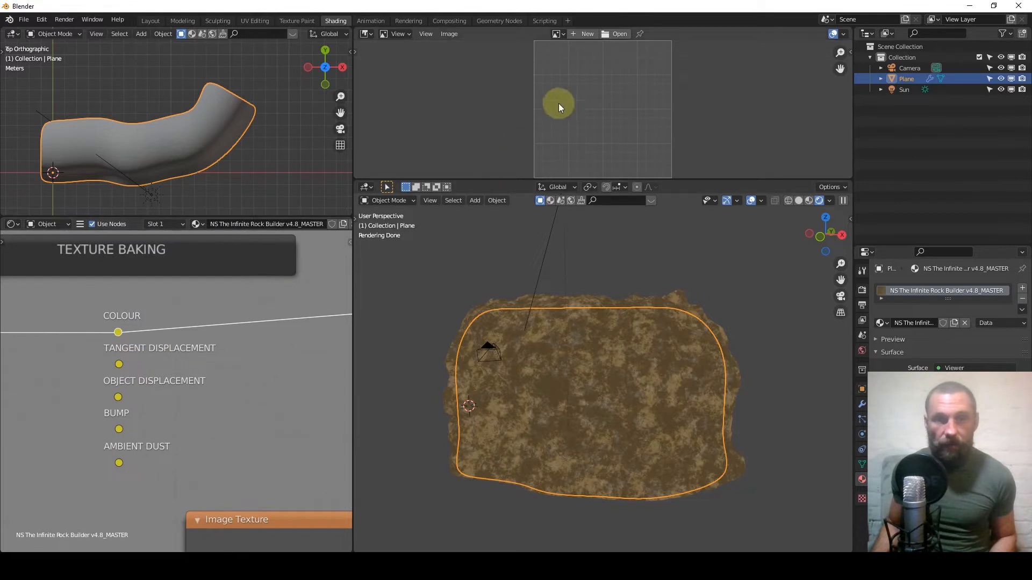
# Create a blank 4096 × 4096 px image named RockCol in the Image Editor, with Alpha turned off.
pyautogui.click(581, 35)
pyautogui.click(600, 53)
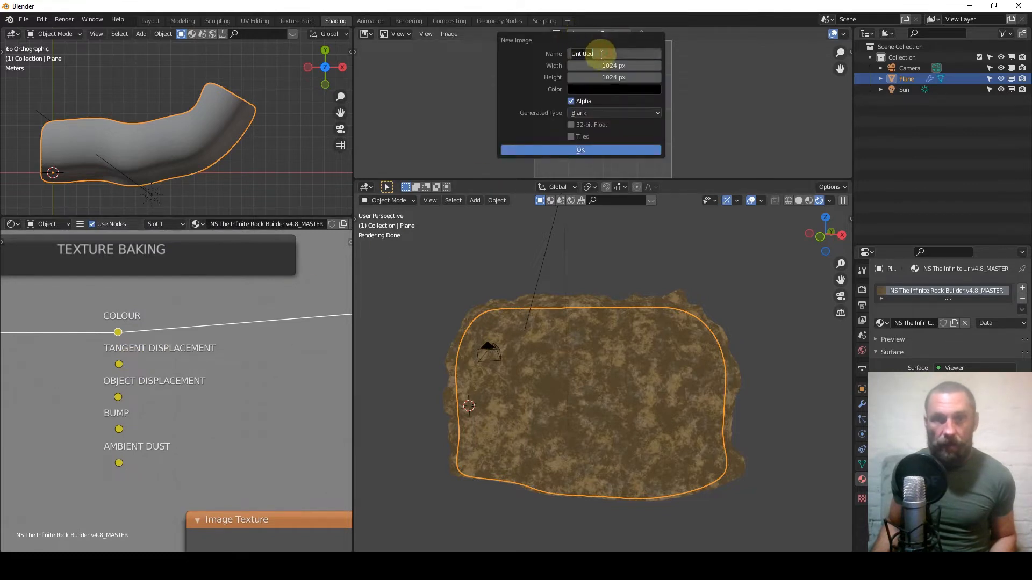
pyautogui.write('RockCol')
pyautogui.press('BackSpace')
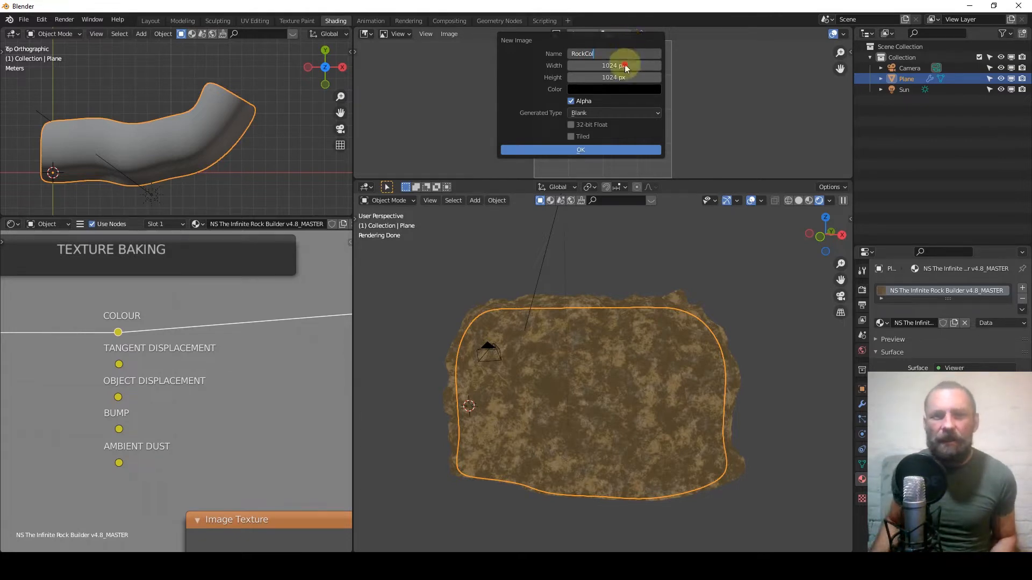
pyautogui.moveTo(630, 66); pyautogui.dragTo(630, 78)
pyautogui.write('4096')
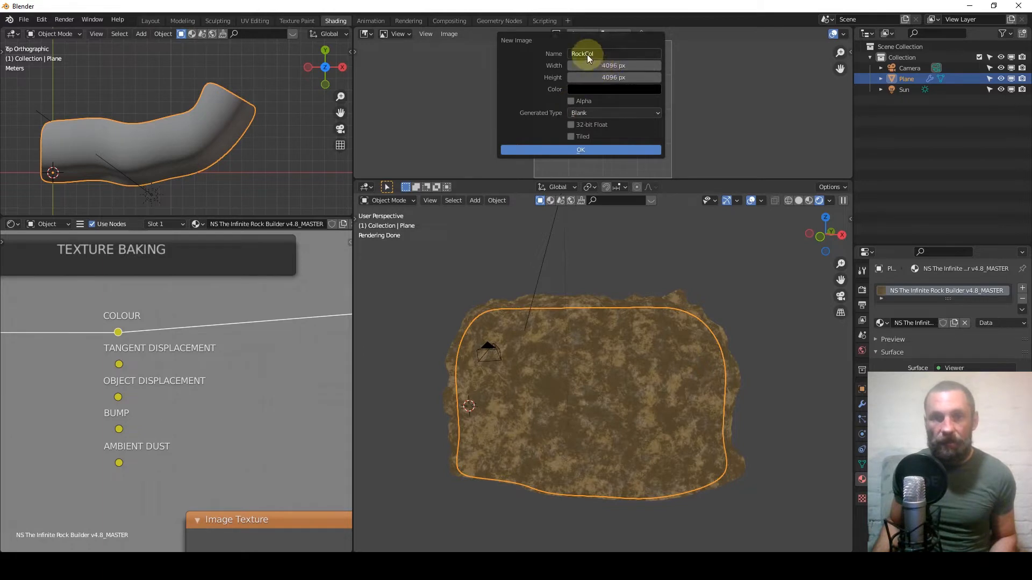
pyautogui.click(562, 150)
pyautogui.scroll(-5, 548, 131)
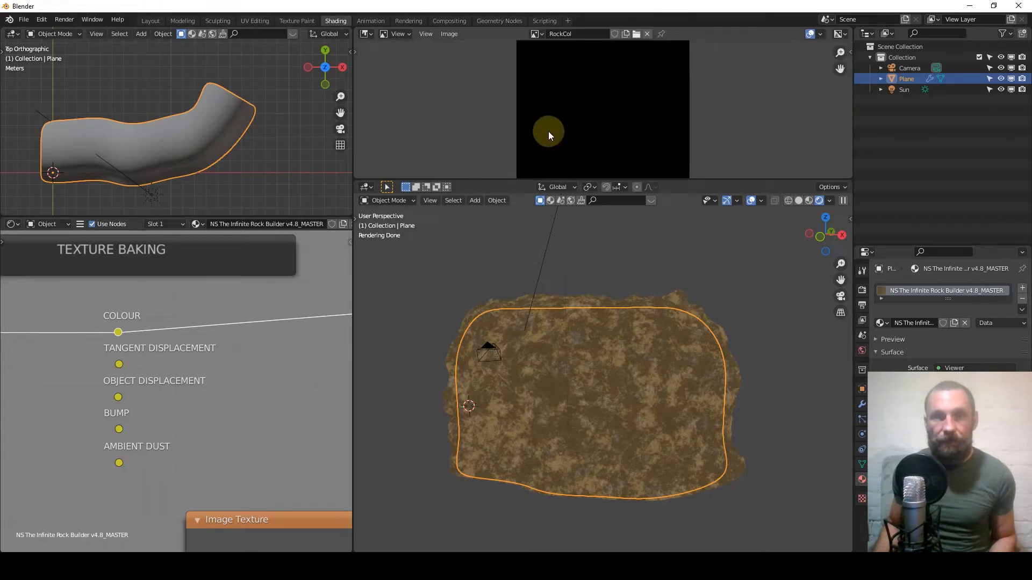
# Assign the RockCol image to the Image Texture node in the Texture Baking section.
pyautogui.scroll(-2, 206, 351)
pyautogui.moveTo(269, 466); pyautogui.dragTo(208, 339, button='middle')
pyautogui.scroll(2, 203, 388)
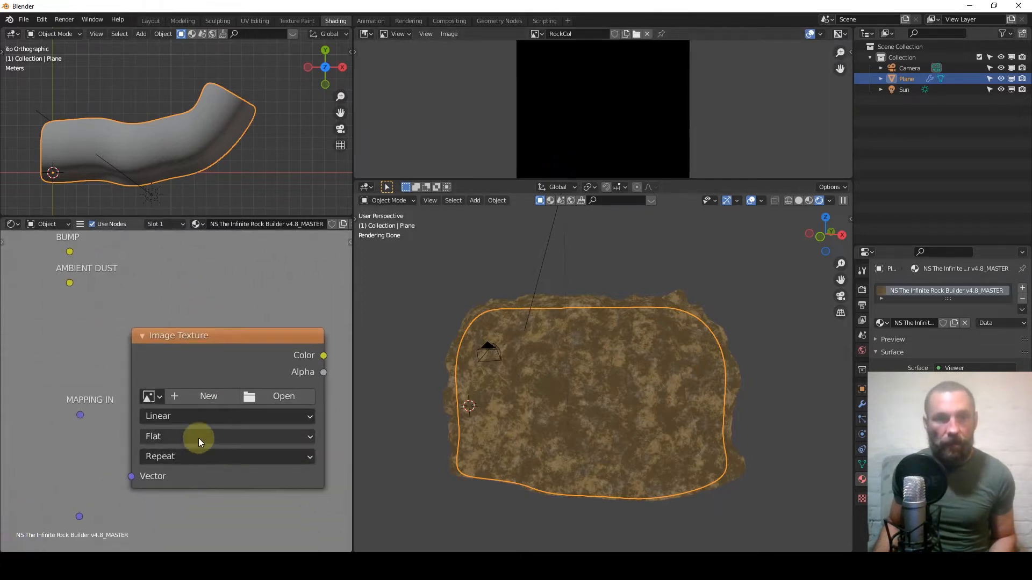
pyautogui.click(153, 397)
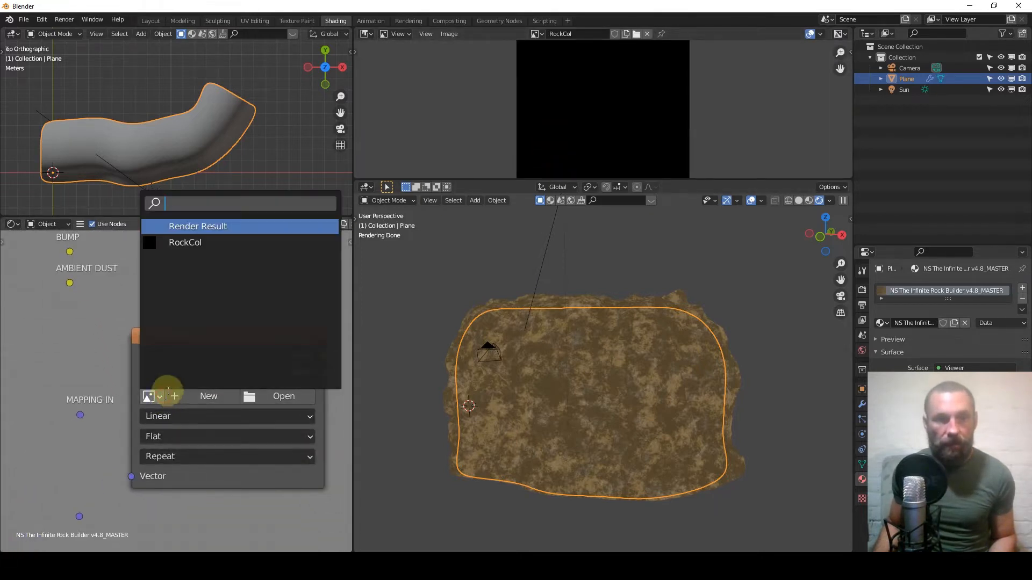
pyautogui.click(200, 244)
pyautogui.scroll(-2, 159, 317)
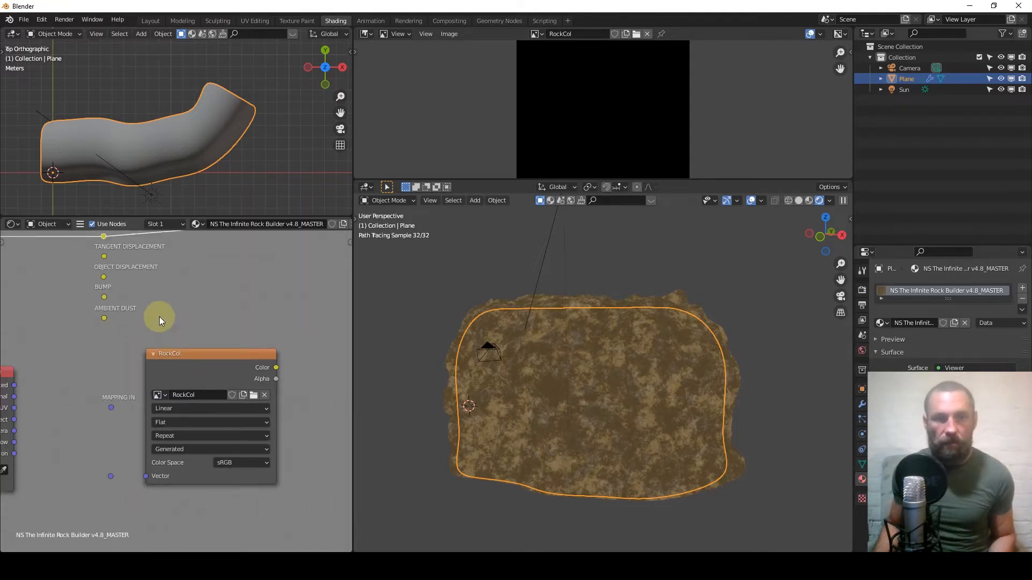
pyautogui.scroll(-3, 242, 285)
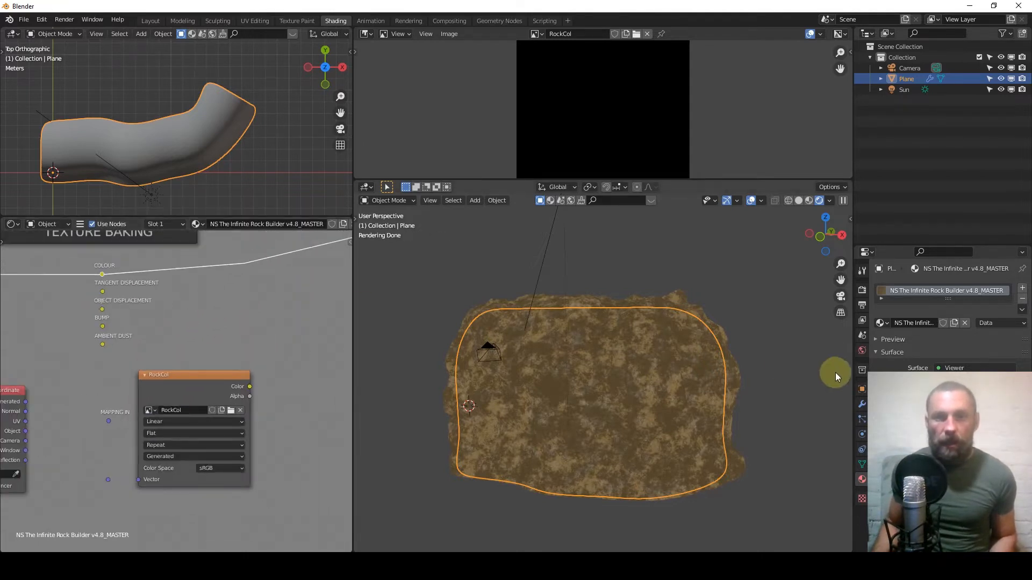
# Set the Cycles render samples to 1 in the scene's render settings.
pyautogui.click(862, 290)
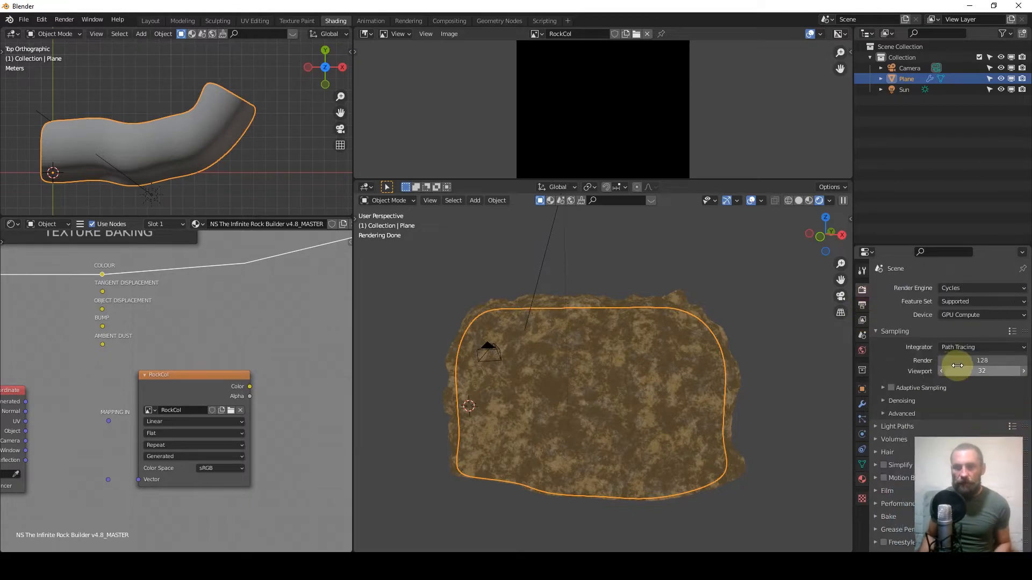
pyautogui.click(968, 364)
pyautogui.write('1')
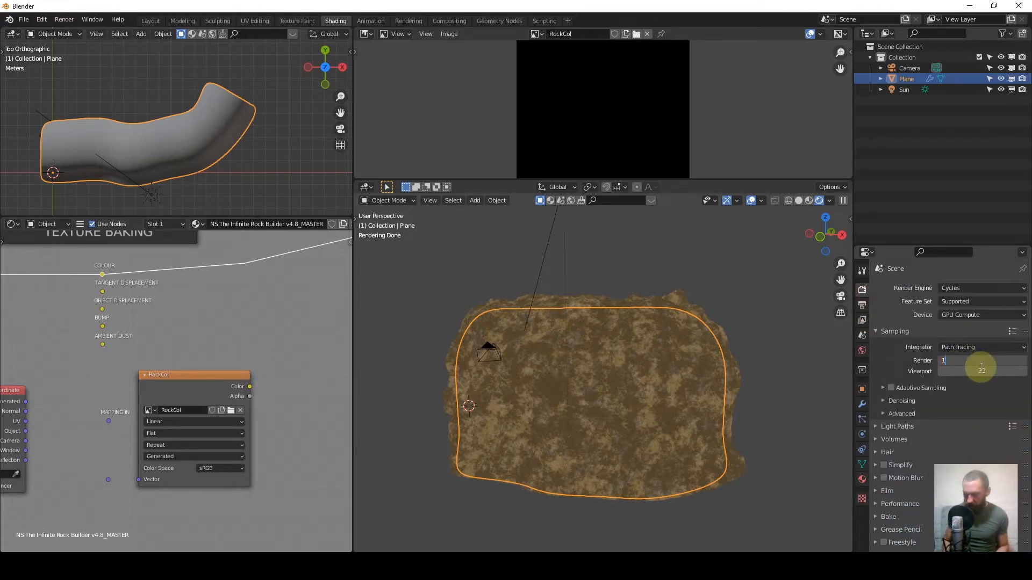
pyautogui.press('Return')
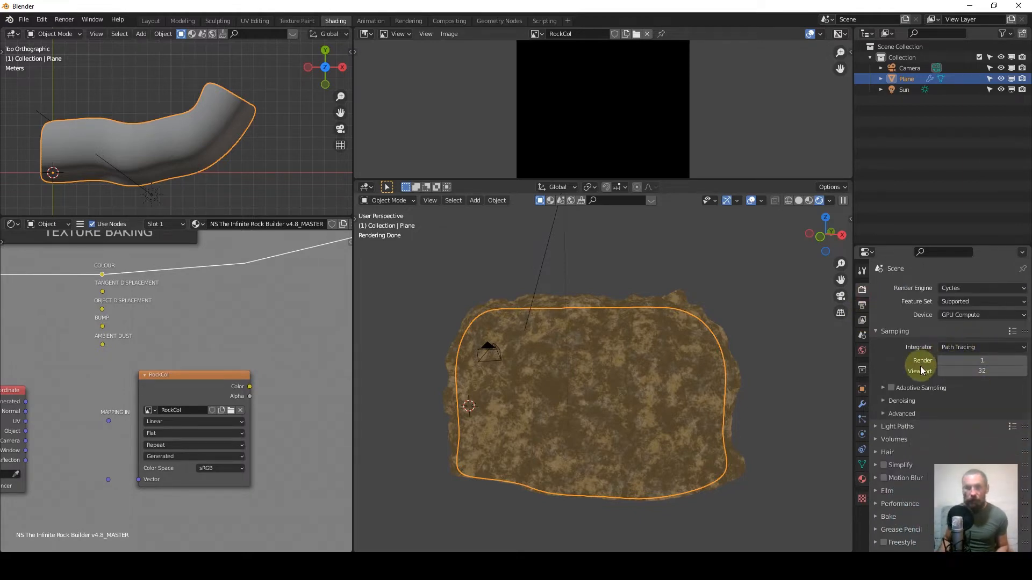
# Set the Performance tile size to 4096 px in both X and Y.
pyautogui.scroll(-1, 920, 370)
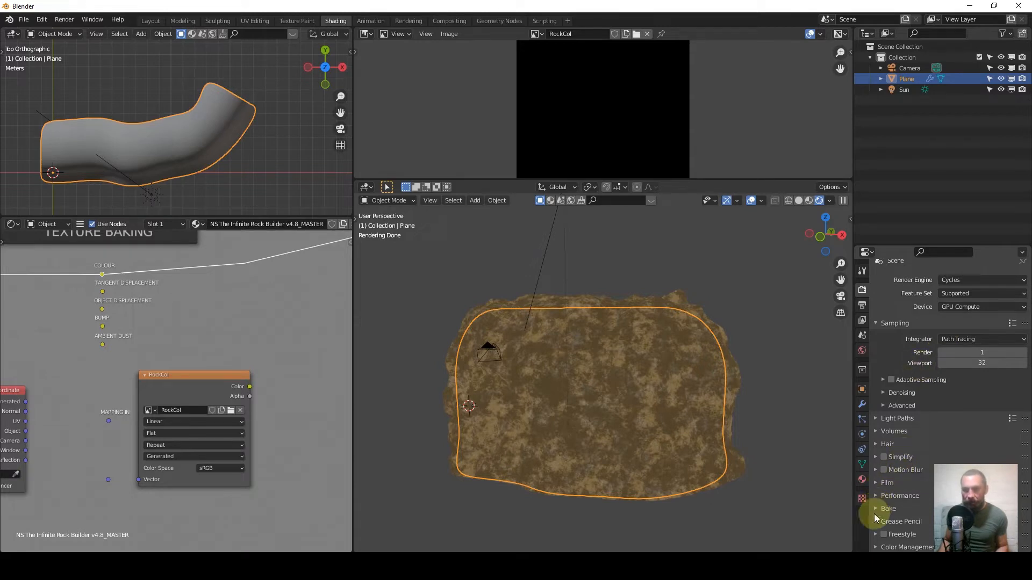
pyautogui.click(875, 500)
pyautogui.scroll(-10, 893, 438)
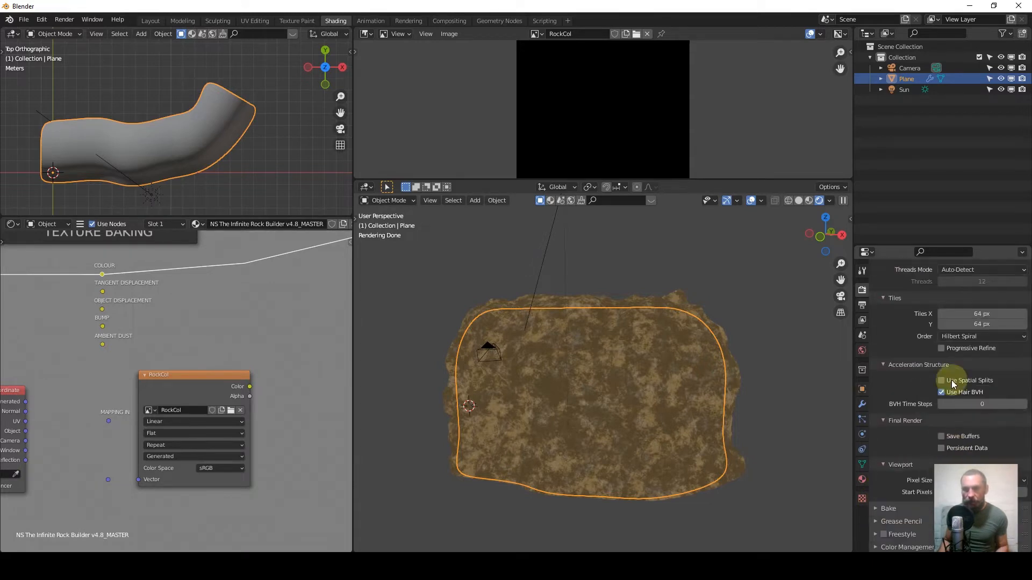
pyautogui.click(994, 309)
pyautogui.write('4096')
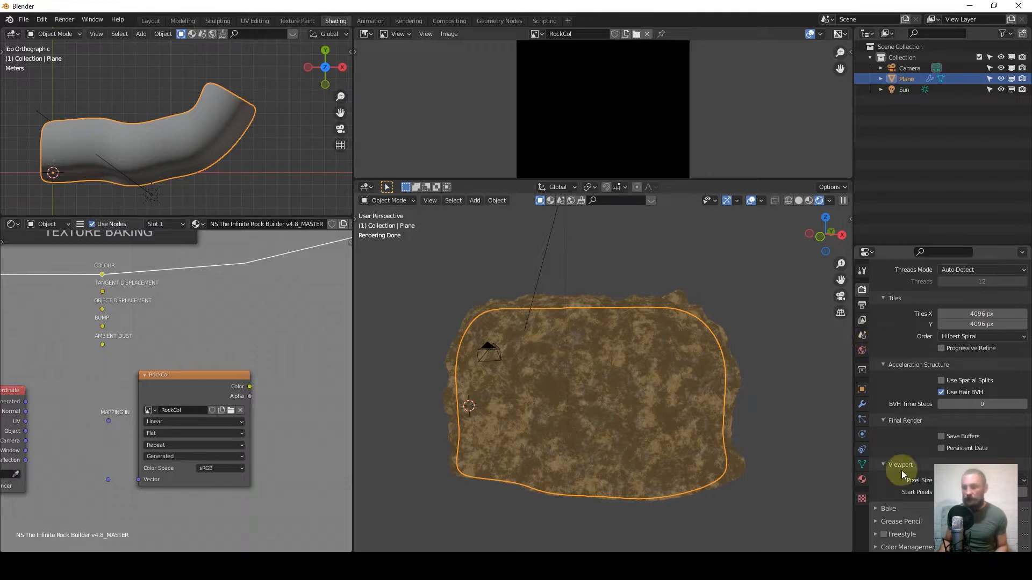
pyautogui.scroll(5, 879, 325)
pyautogui.click(875, 349)
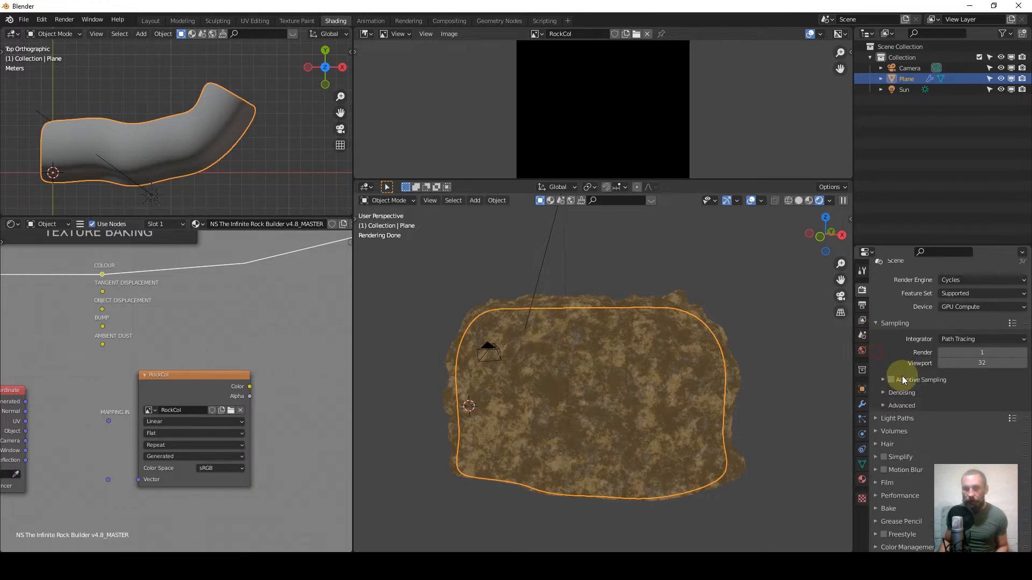
# Set the Bake Type to Emit and bake the COLOUR output into the RockCol image.
pyautogui.click(876, 509)
pyautogui.scroll(-10, 946, 443)
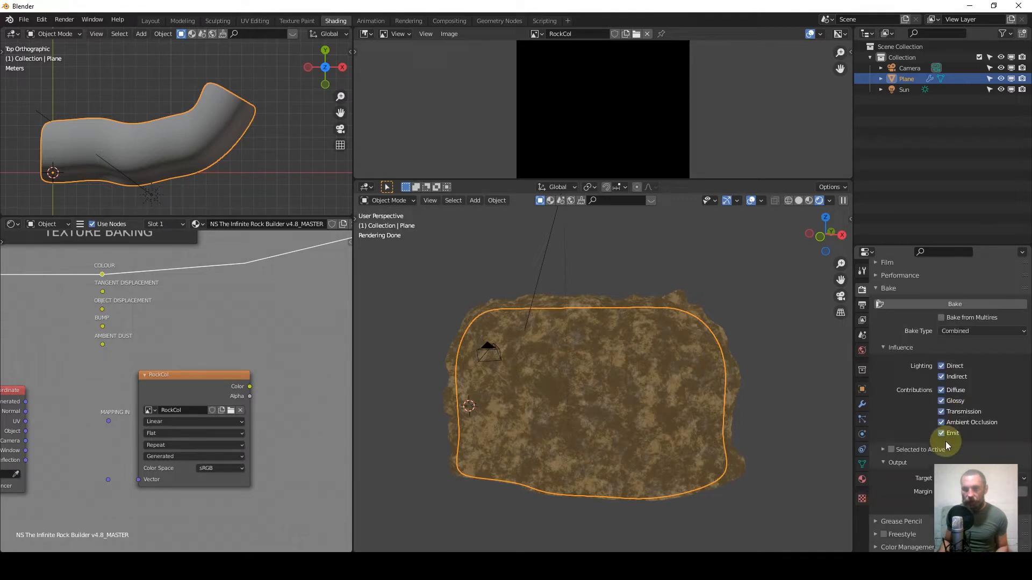
pyautogui.click(969, 333)
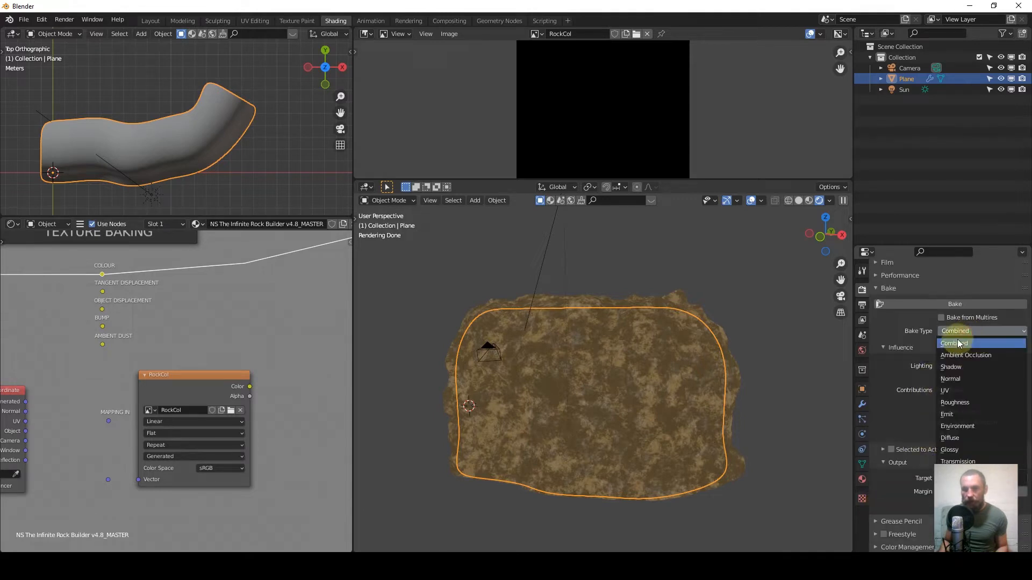
pyautogui.click(972, 417)
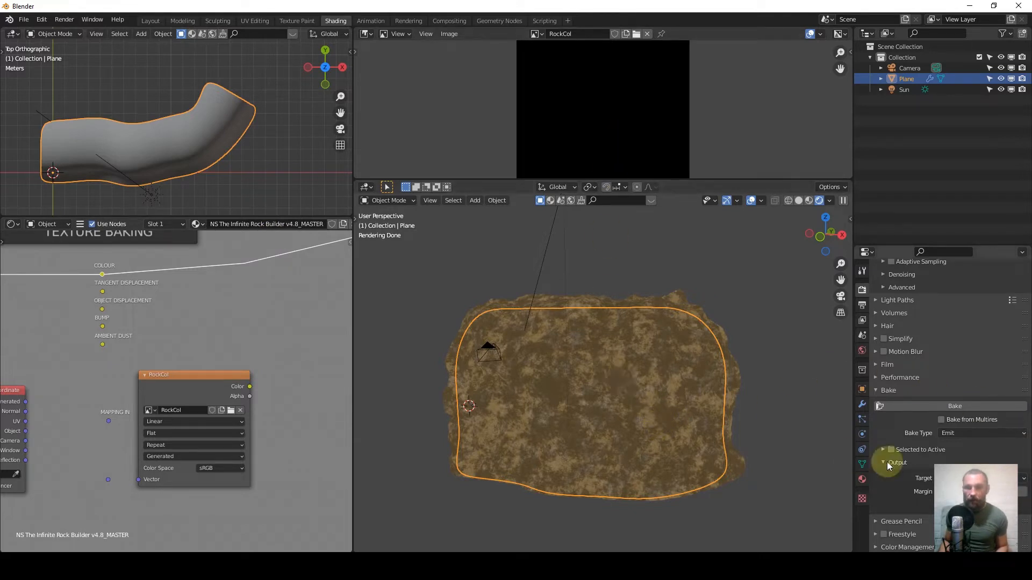
pyautogui.click(960, 409)
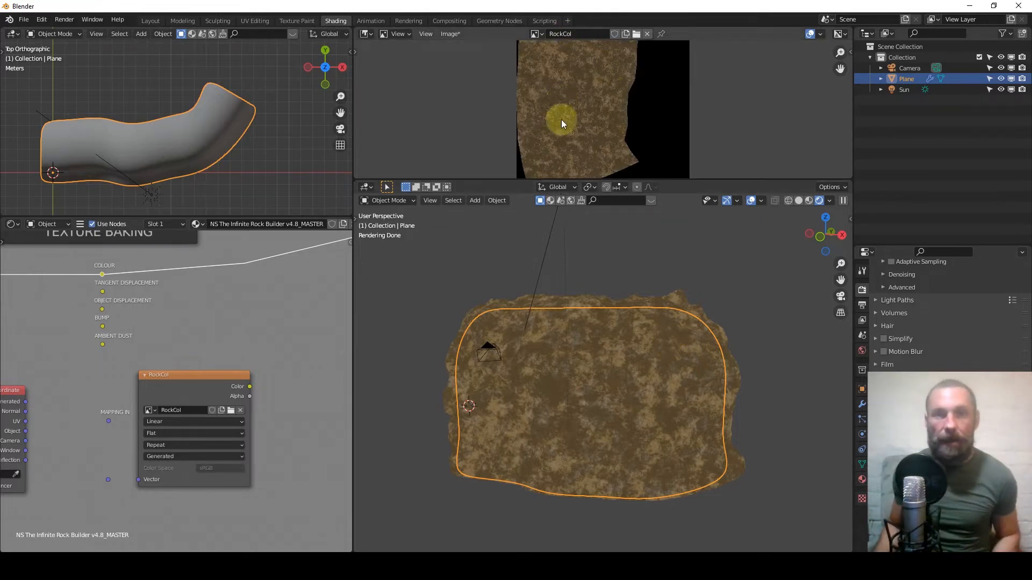
# Save the baked colour image to the Music folder in TIFF format as RockCol.tif.
pyautogui.click(448, 34)
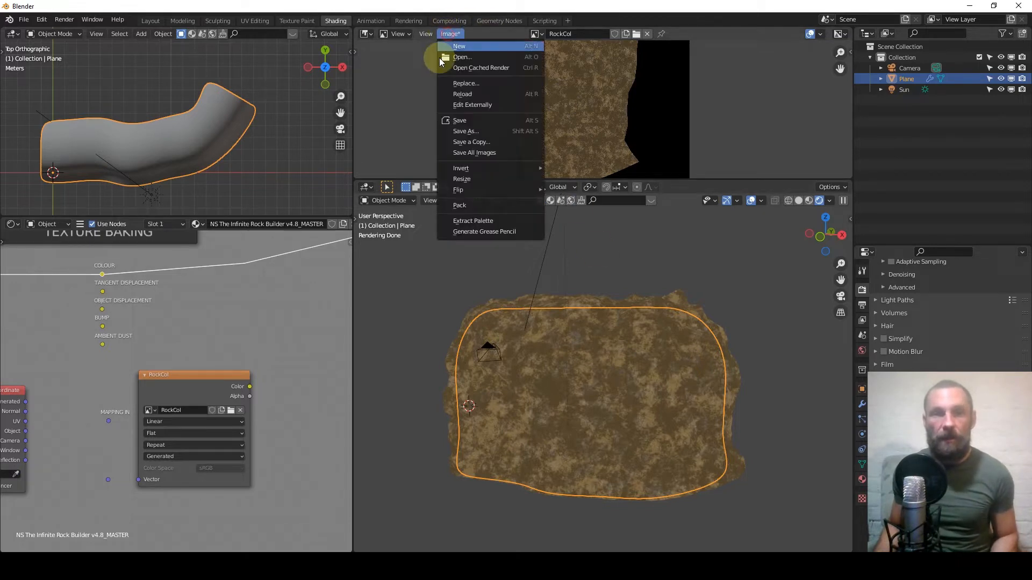
pyautogui.click(494, 132)
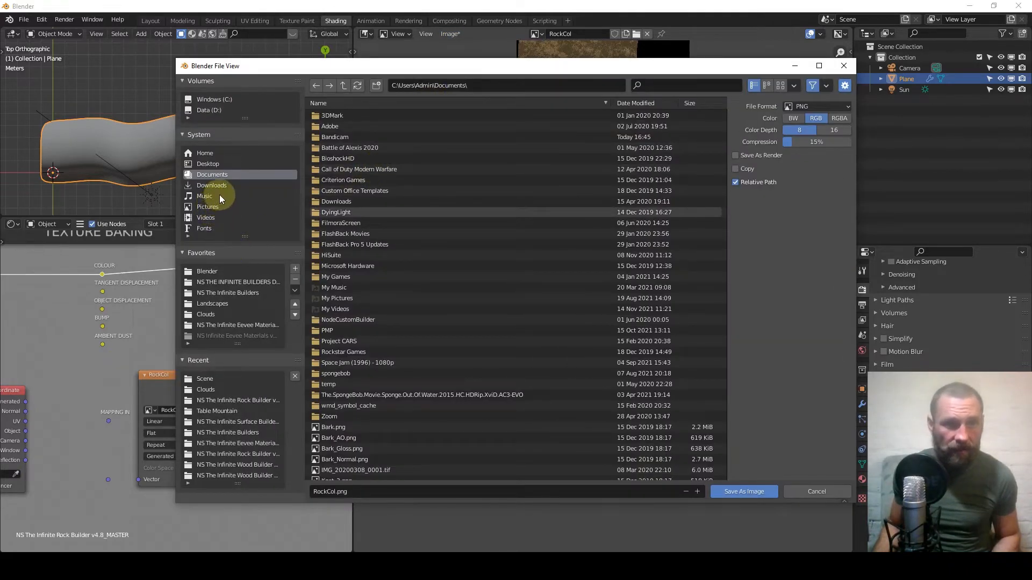
pyautogui.click(205, 197)
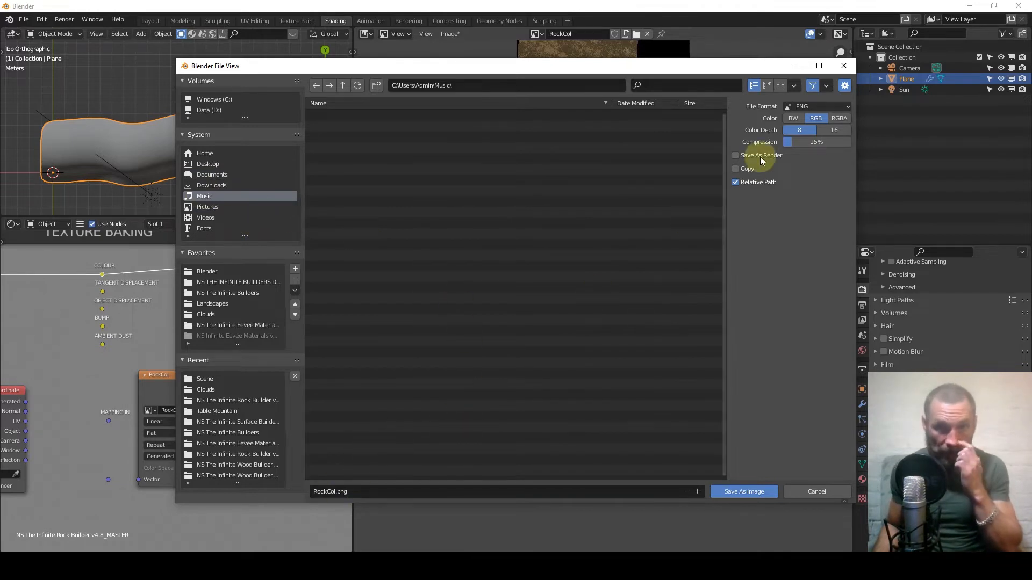
pyautogui.click(817, 106)
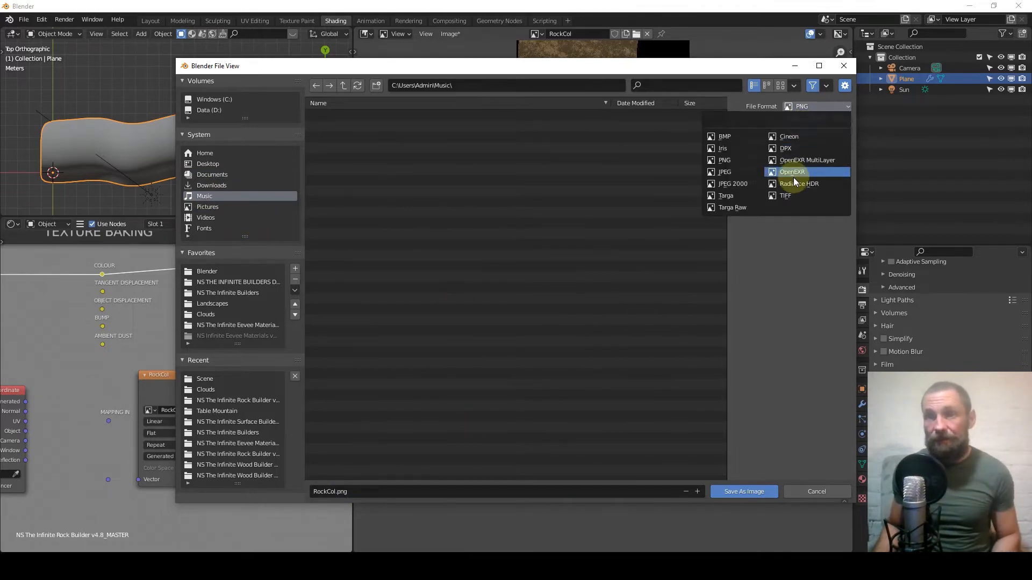
pyautogui.click(789, 197)
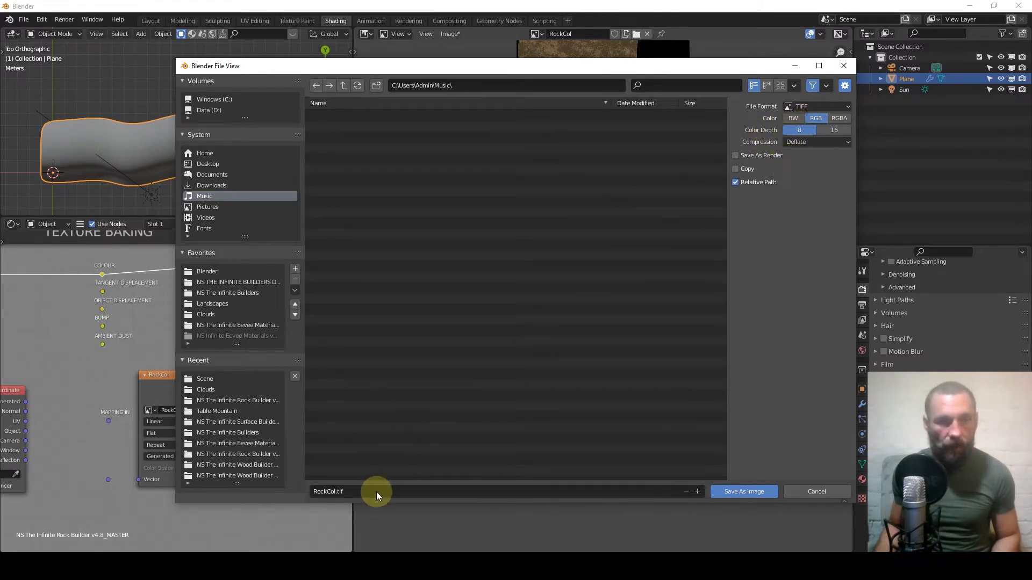
pyautogui.click(748, 496)
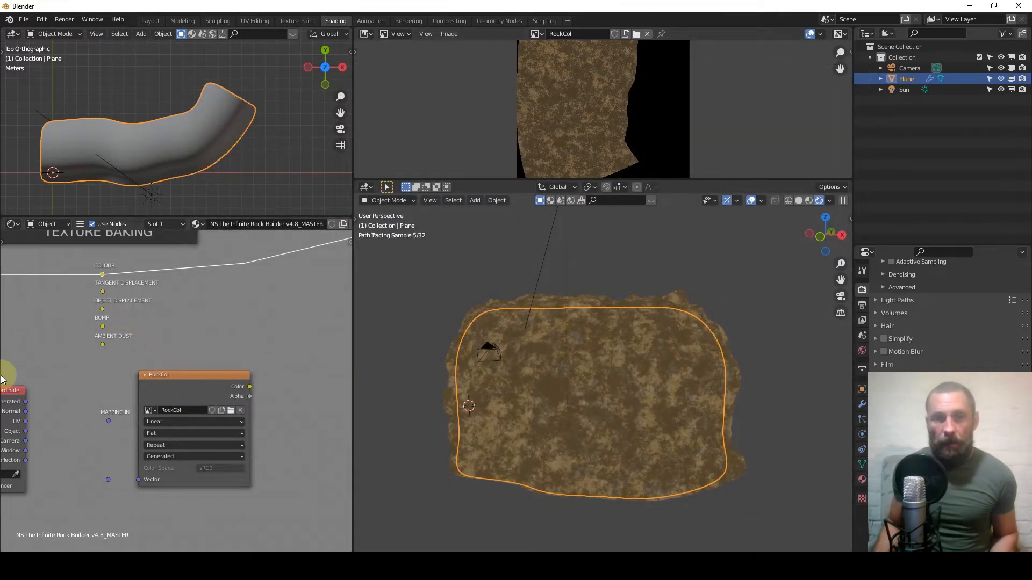
# Preview the BUMP output on the rock, unlink RockCol from the Image Editor and create a blank 4096 × 4096 px image named RockBump.
pyautogui.scroll(5, 62, 345)
pyautogui.keyDown('ctrl'); pyautogui.keyDown('shift'); pyautogui.click(105, 362); pyautogui.keyUp('shift'); pyautogui.keyUp('ctrl')
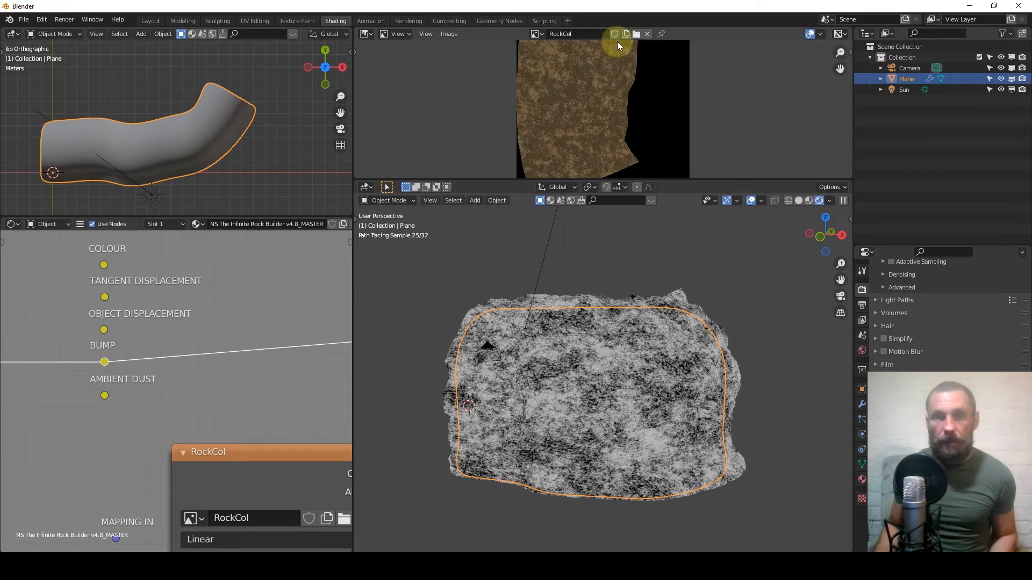
pyautogui.click(648, 34)
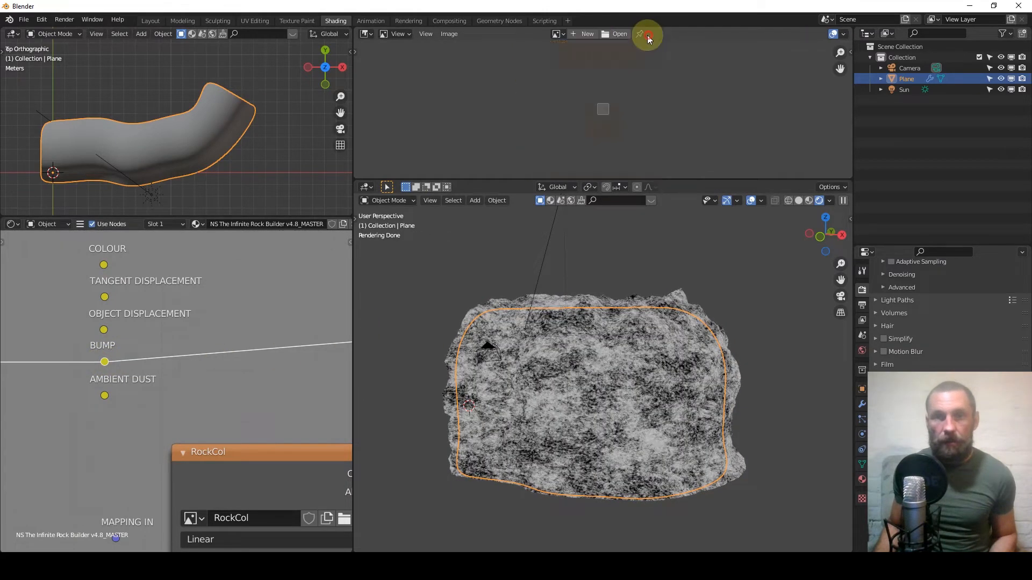
pyautogui.click(584, 34)
pyautogui.write('RockBump')
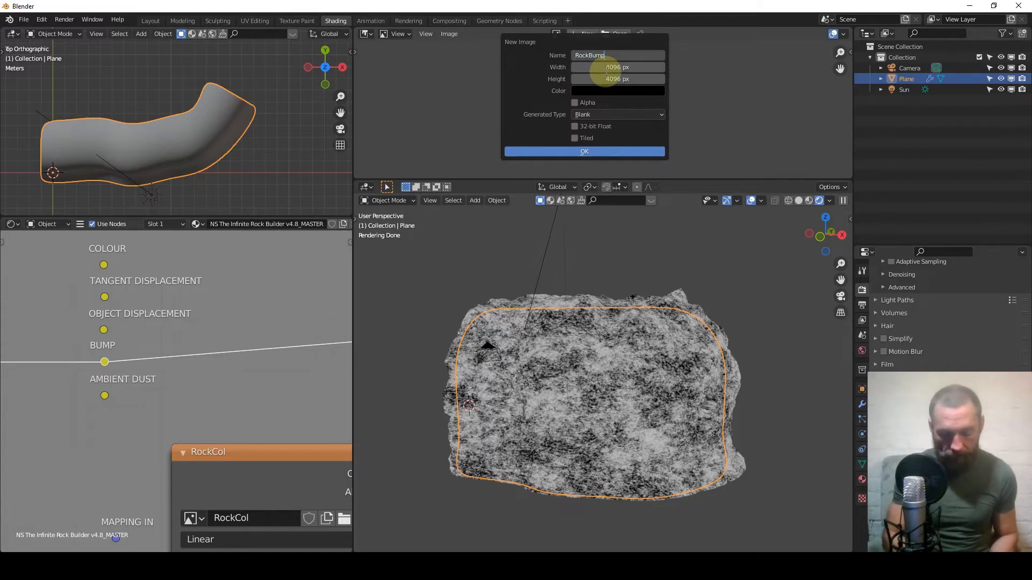
pyautogui.press('Return')
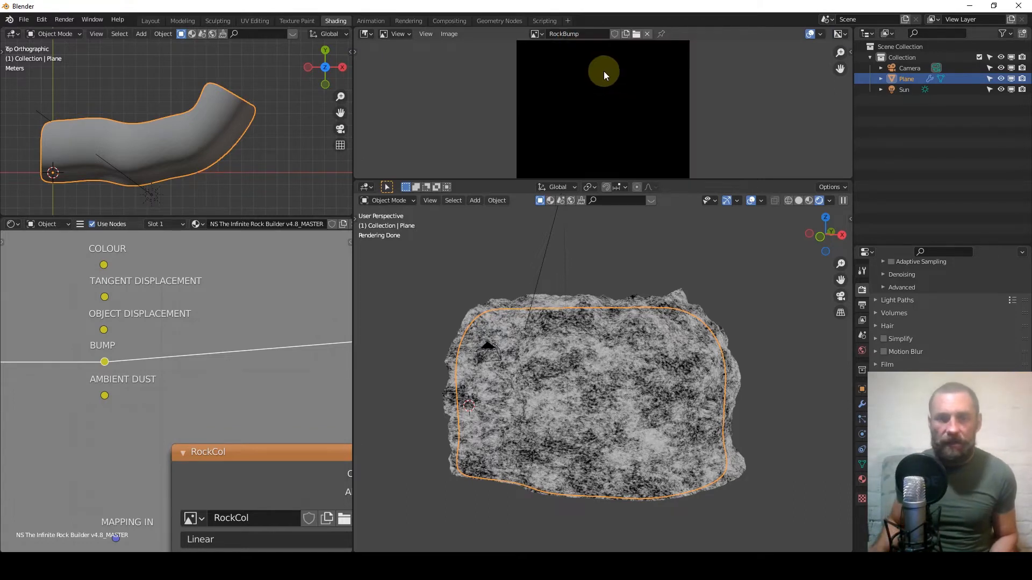
pyautogui.scroll(-1, 477, 105)
pyautogui.scroll(-1, 473, 102)
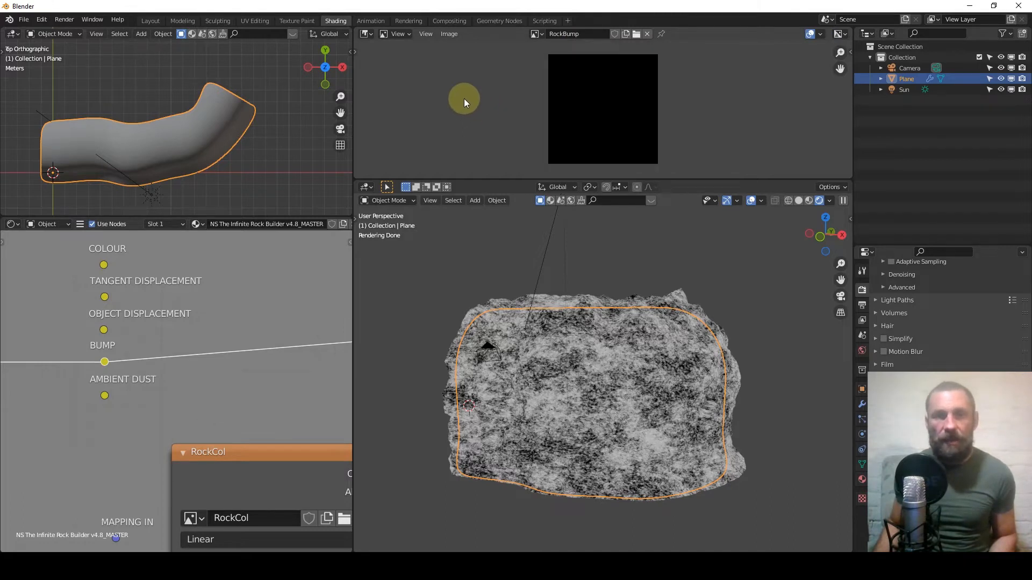
# Assign the RockBump image to the Image Texture node and bake the BUMP output into it.
pyautogui.click(208, 520)
pyautogui.click(253, 350)
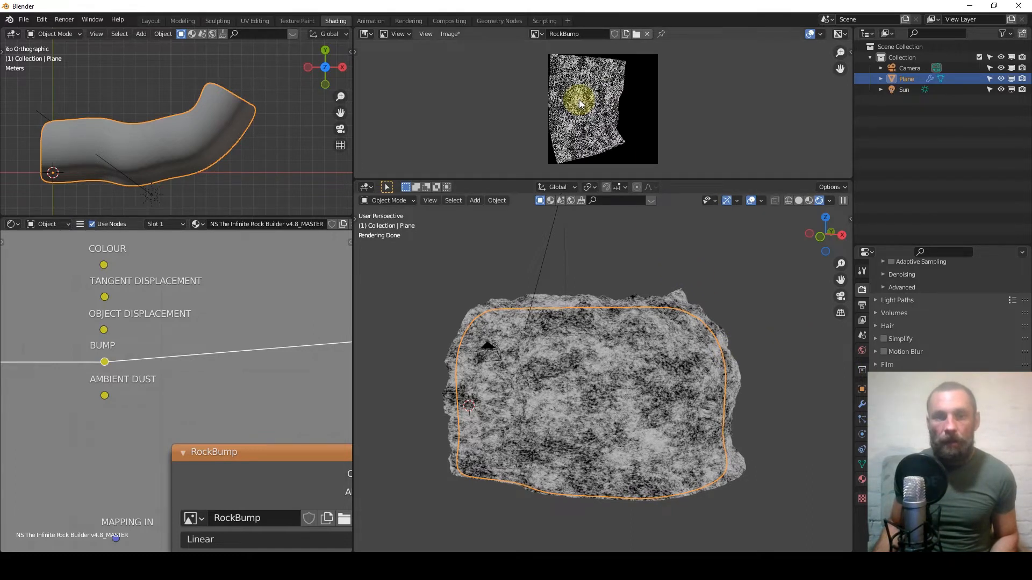
# Save the baked bump image to the Music folder in TIFF format as RockBump.tif.
pyautogui.click(450, 33)
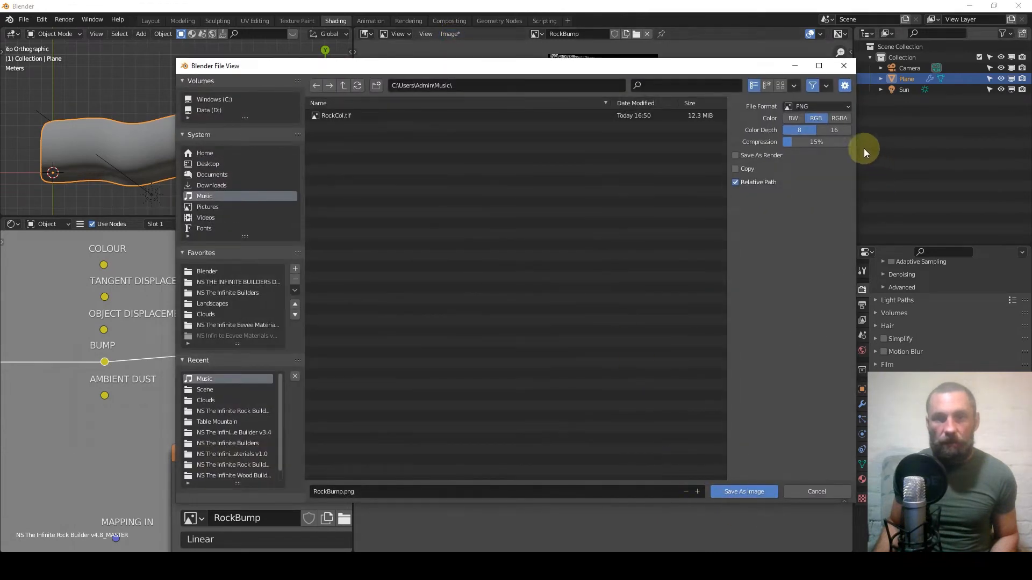
pyautogui.click(822, 106)
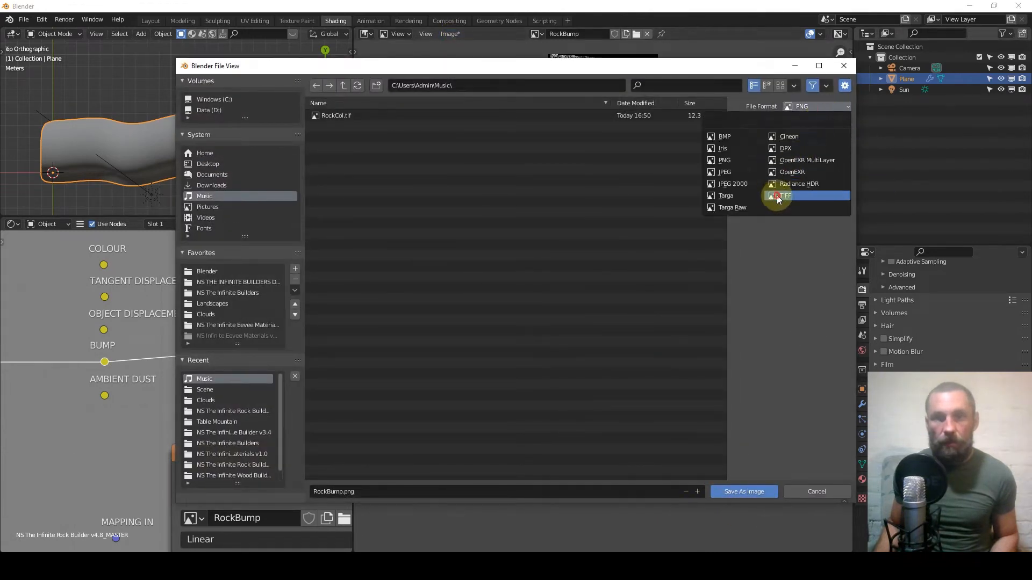
pyautogui.click(778, 196)
pyautogui.click(746, 492)
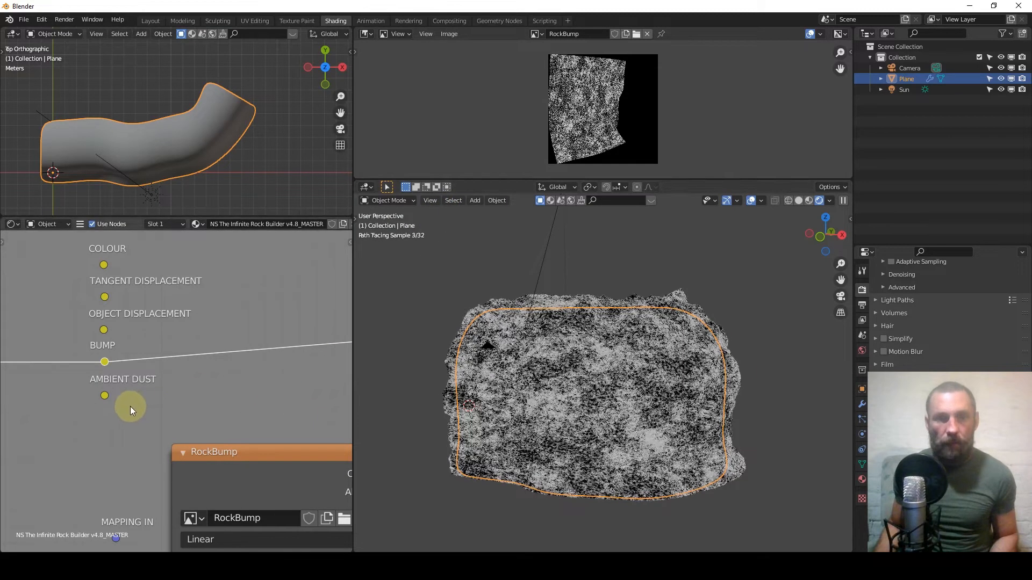
# Preview the AMBIENT DUST output on the rock and replace RockBump in the Image Editor with a blank 4096 × 4096 px image named RockDust.
pyautogui.keyDown('ctrl'); pyautogui.keyDown('shift'); pyautogui.click(106, 402); pyautogui.keyUp('shift'); pyautogui.keyUp('ctrl')
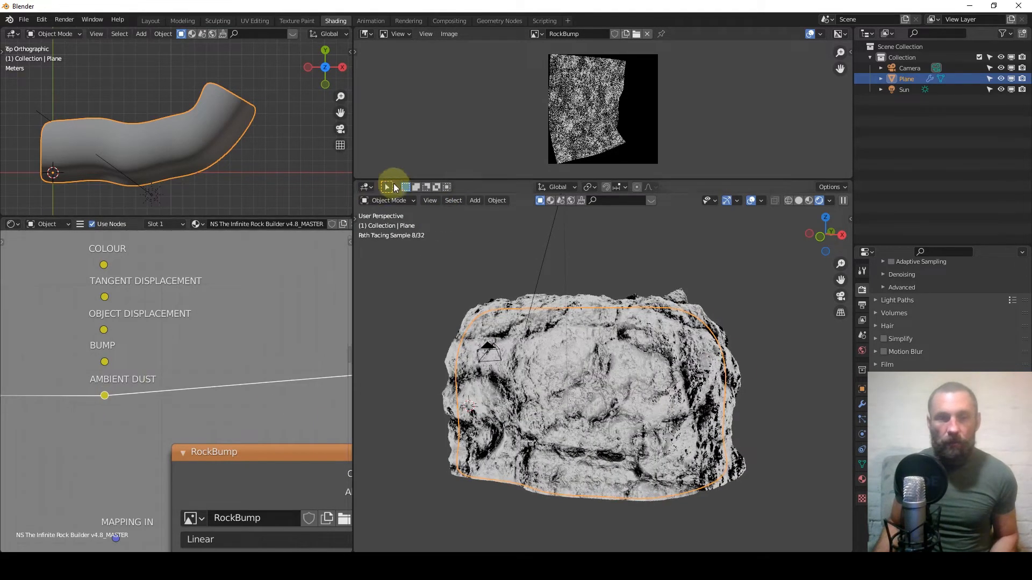
pyautogui.click(648, 34)
pyautogui.click(584, 33)
pyautogui.click(605, 52)
pyautogui.write('RockD')
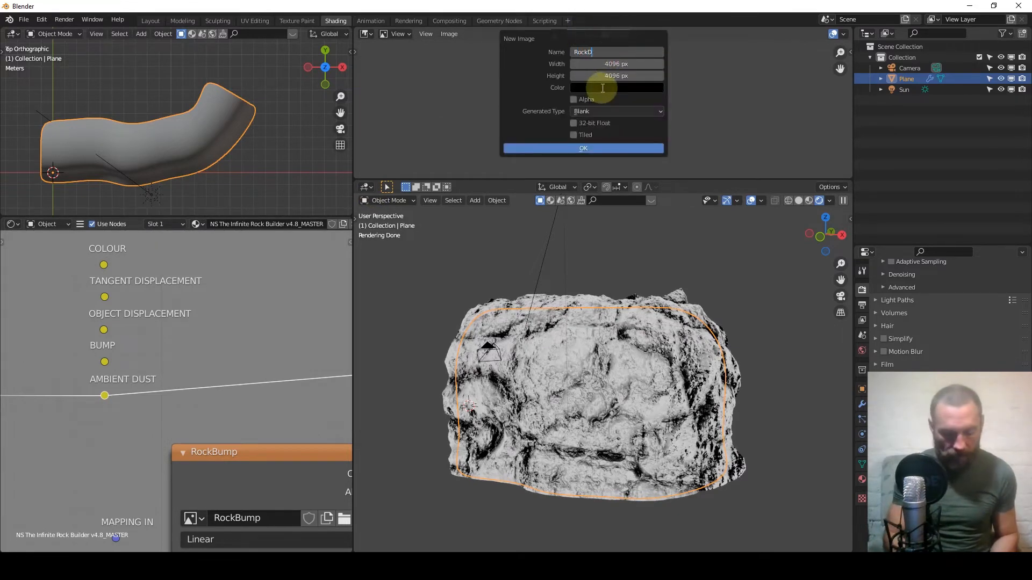
pyautogui.write('ust')
pyautogui.press('Return')
pyautogui.press('Return')
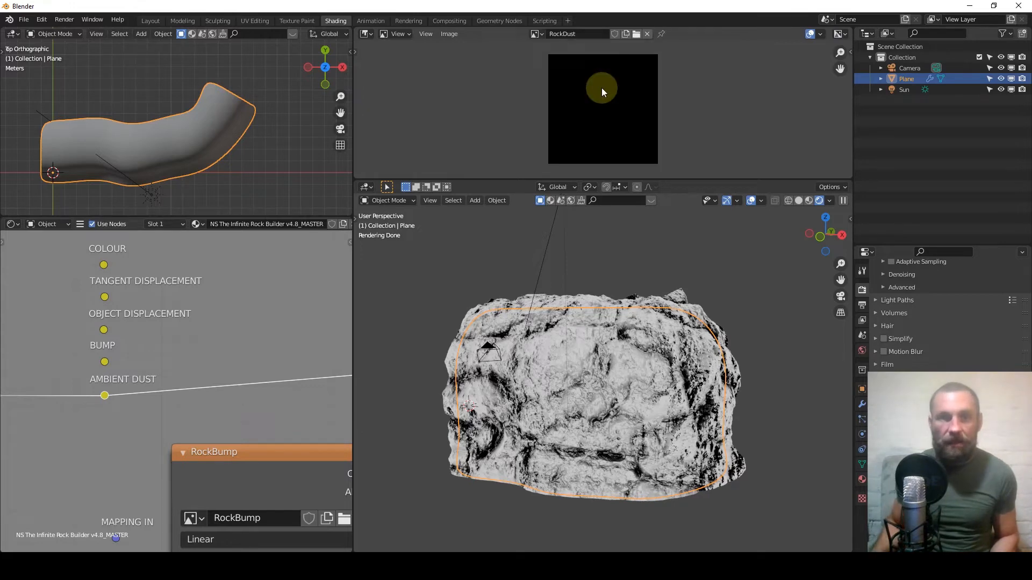
# Assign the RockDust image to the Image Texture node and bake the AMBIENT DUST output into it.
pyautogui.click(193, 518)
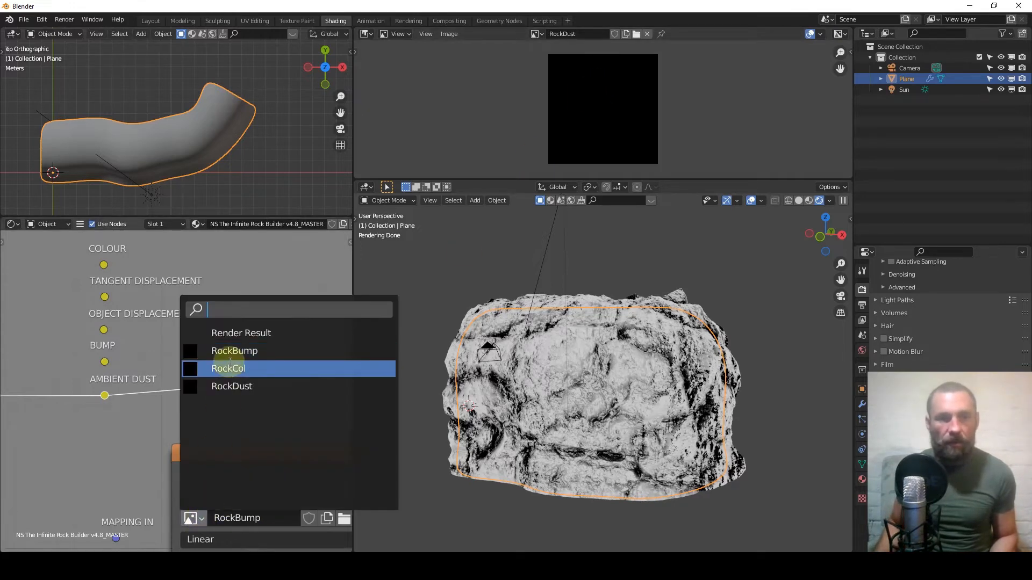
pyautogui.click(258, 385)
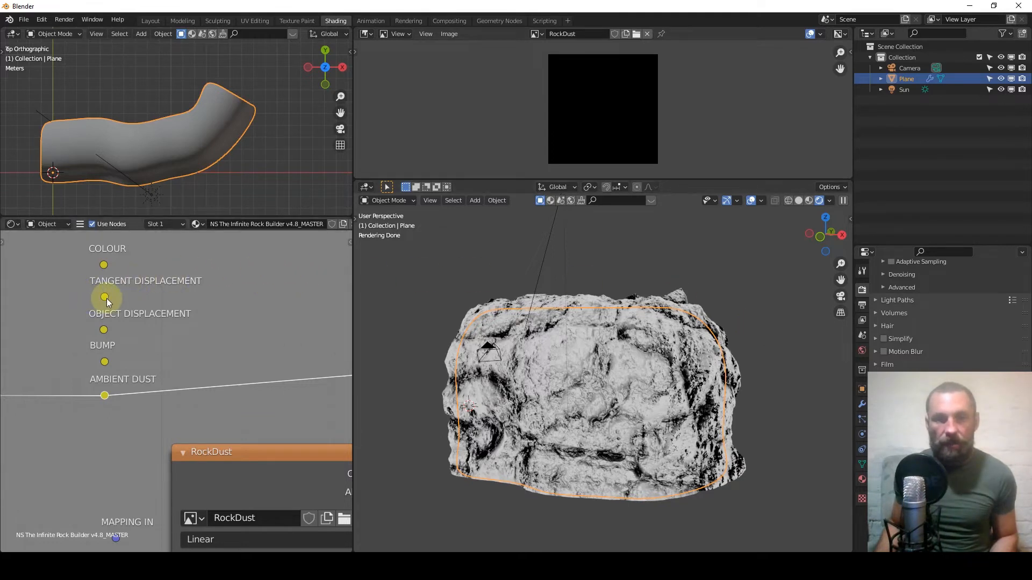
# Save the baked dust image to the Music folder in TIFF format as RockDust.tif.
pyautogui.click(450, 33)
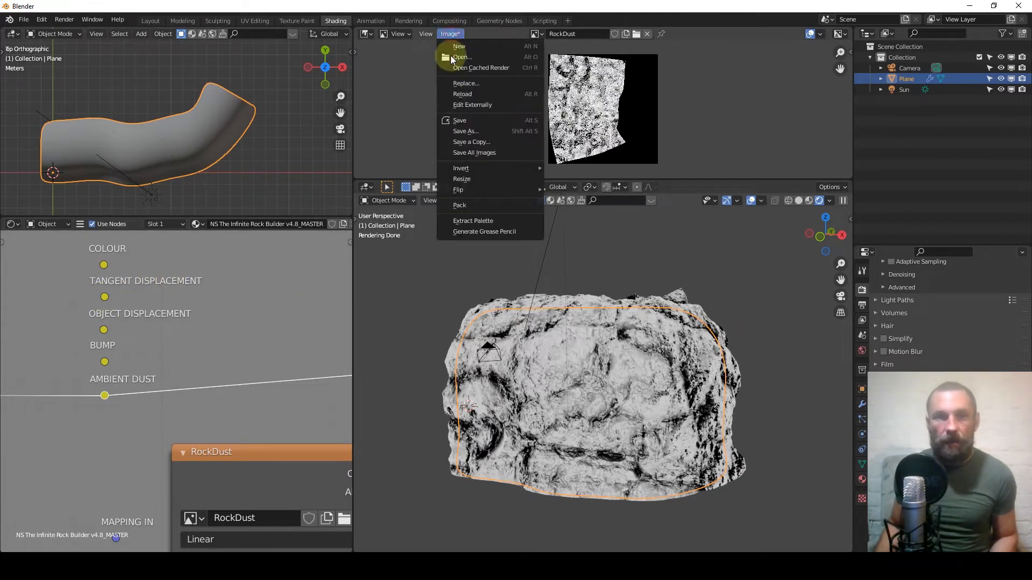
pyautogui.click(495, 133)
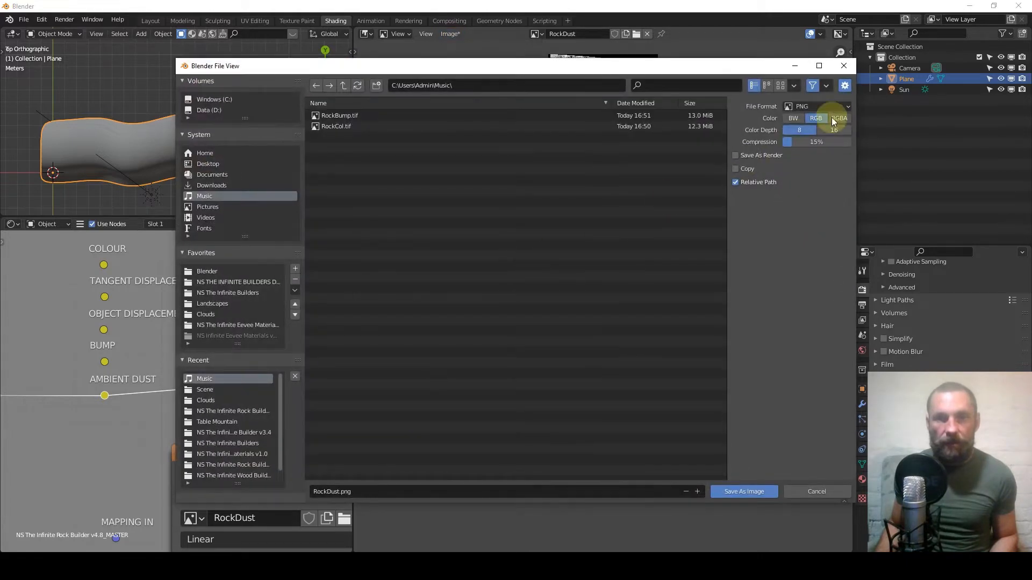
pyautogui.click(827, 106)
pyautogui.click(781, 195)
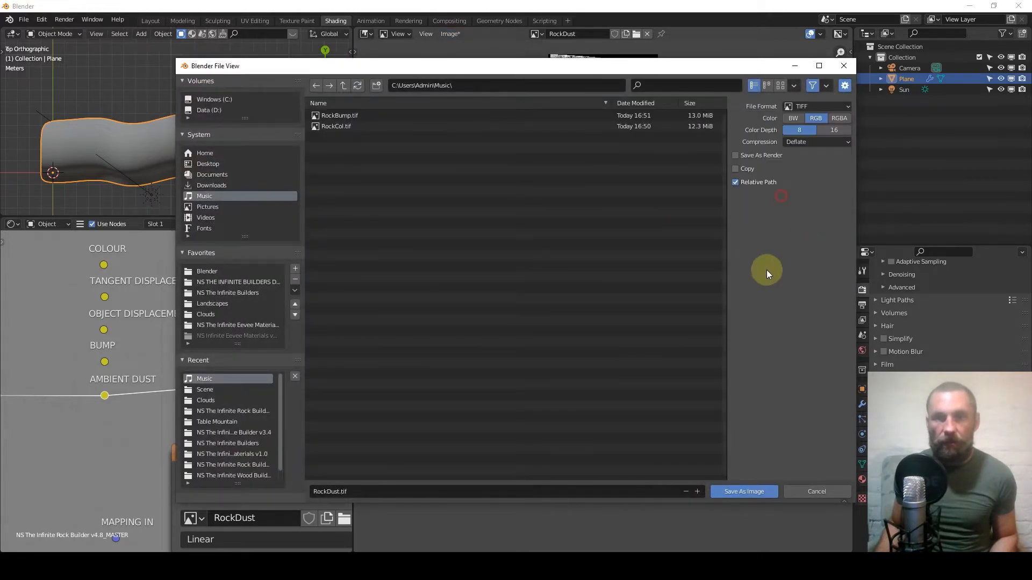
pyautogui.click(750, 492)
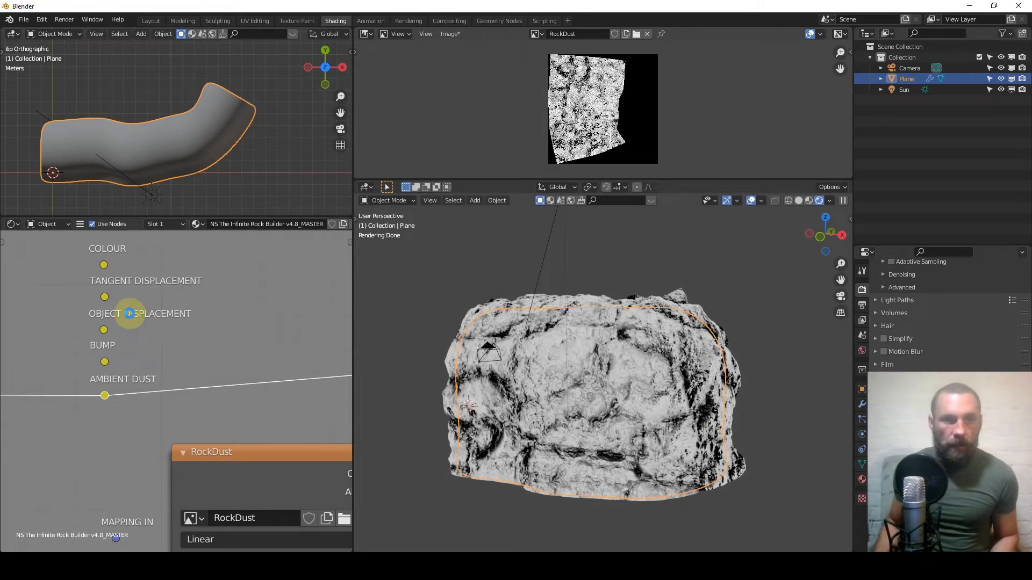
# Preview the TANGENT DISPLACEMENT output and replace RockDust in the Image Editor with a blank 4096 × 4096 px, 32-bit Float image named RockDisp.
pyautogui.keyDown('ctrl'); pyautogui.keyDown('shift'); pyautogui.click(105, 297); pyautogui.keyUp('shift'); pyautogui.keyUp('ctrl')
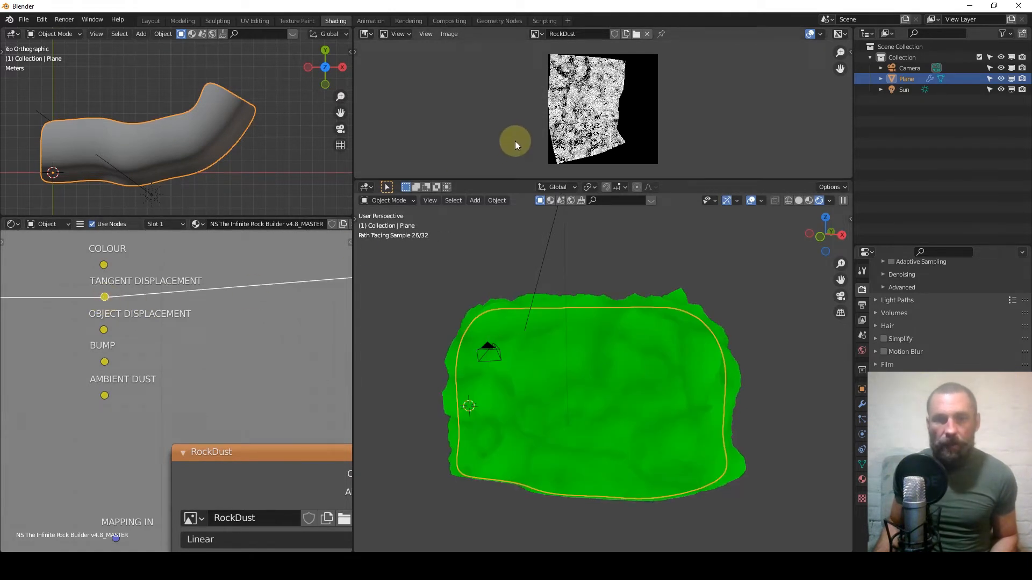
pyautogui.click(647, 34)
pyautogui.click(600, 34)
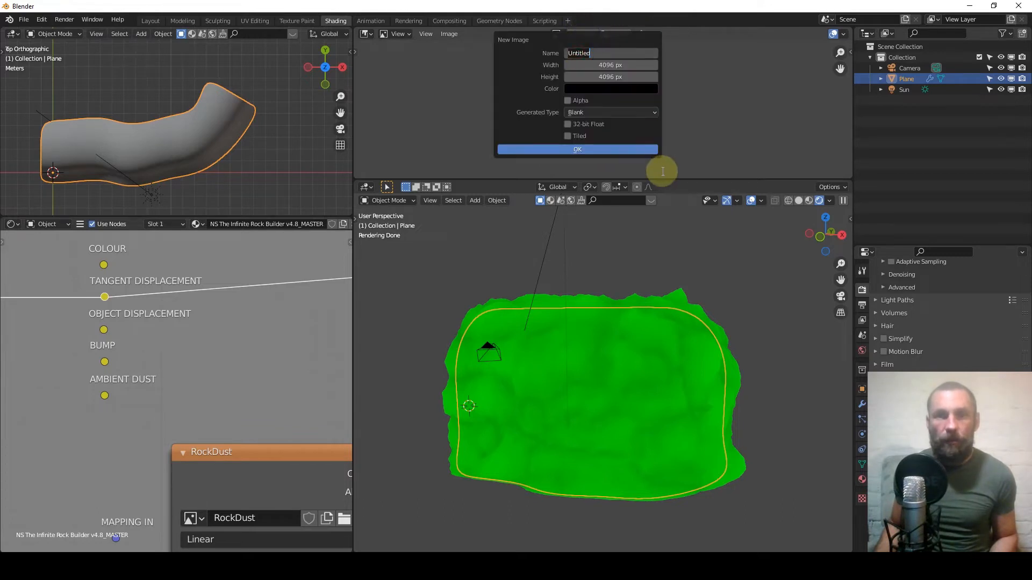
pyautogui.write('RockDisp')
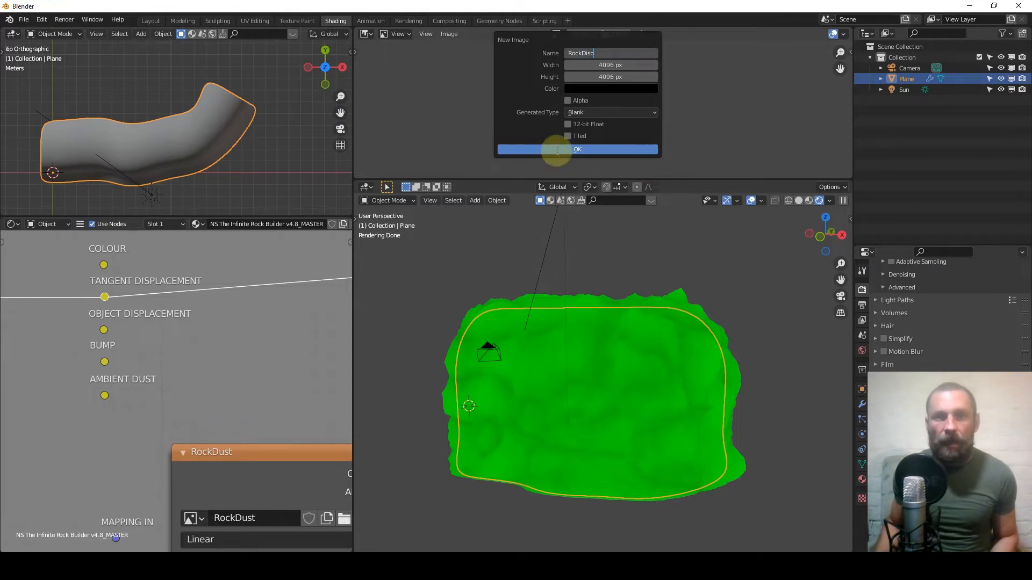
pyautogui.click(547, 123)
pyautogui.click(568, 125)
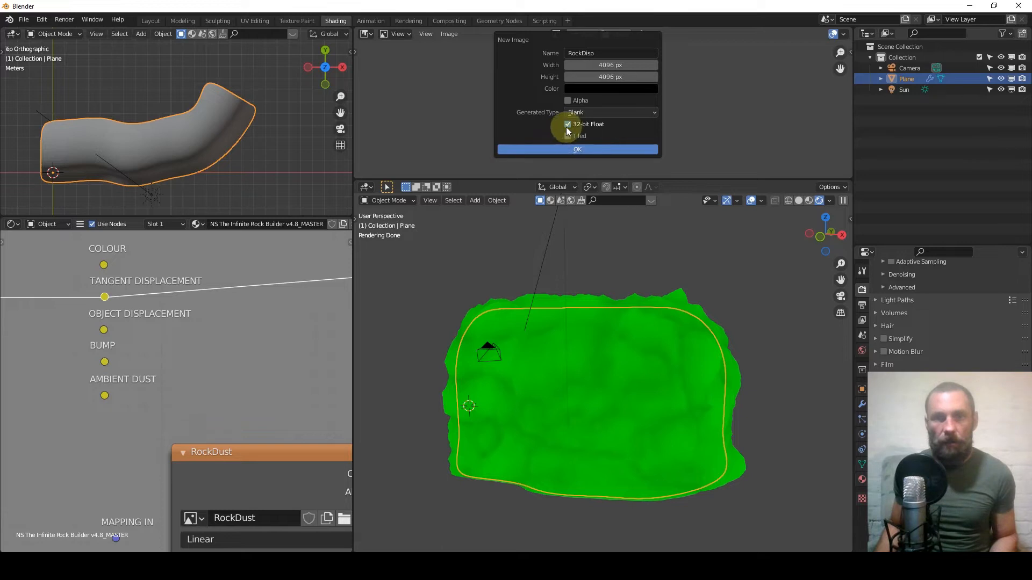
pyautogui.click(562, 149)
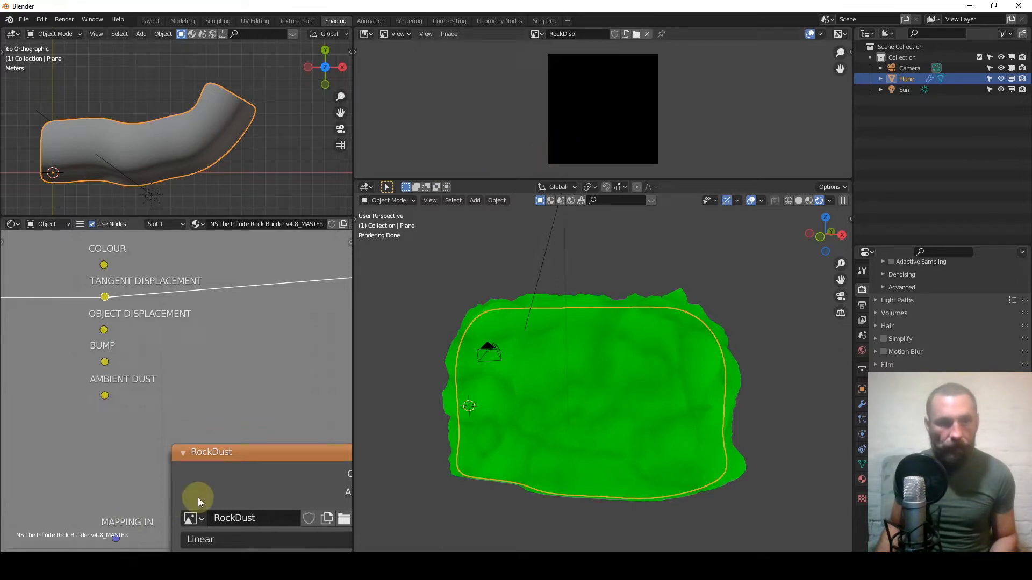
# Assign the RockDisp image to the Image Texture node and bake the TANGENT DISPLACEMENT output into it.
pyautogui.click(195, 519)
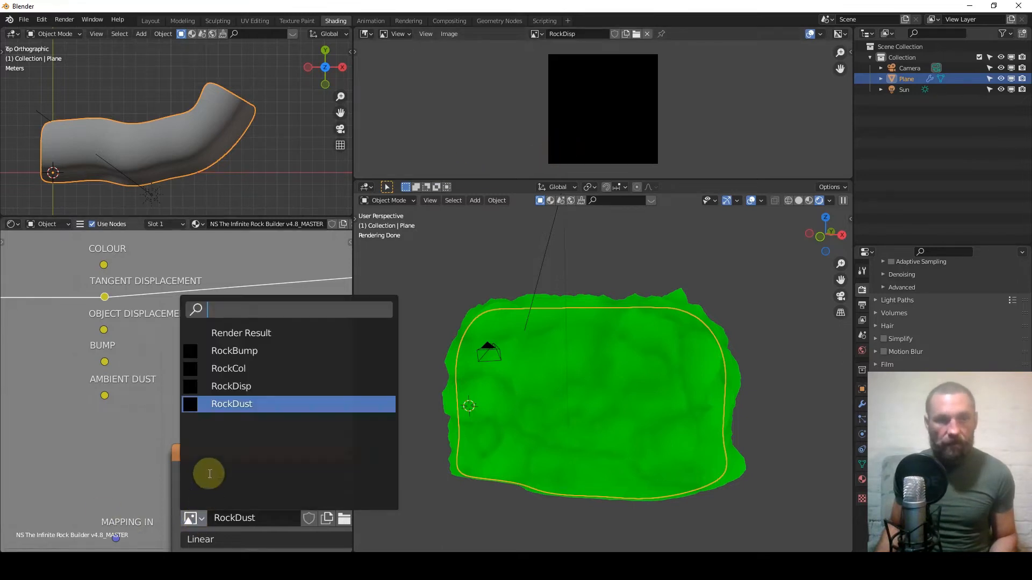
pyautogui.click(227, 396)
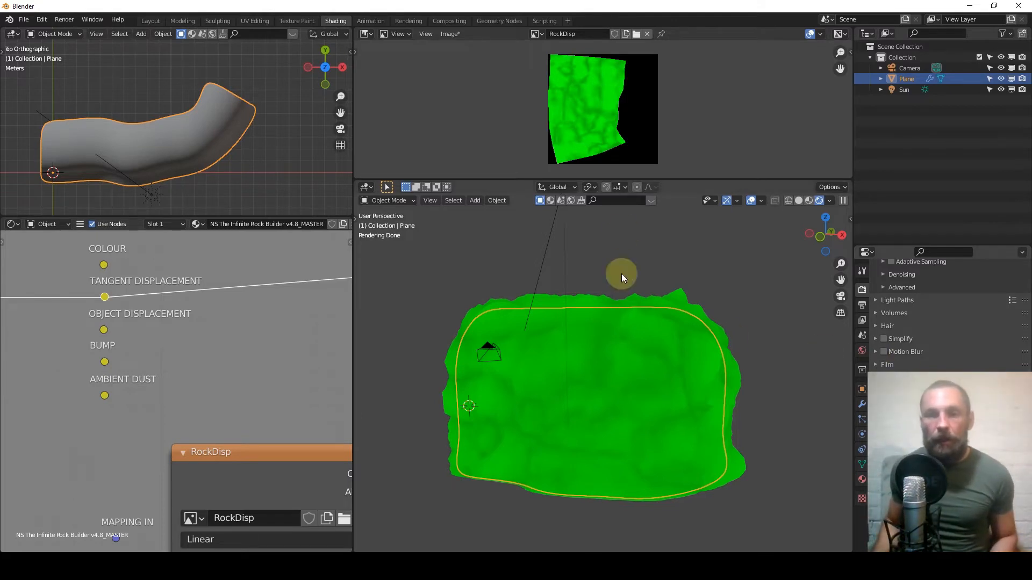
# Save the baked displacement image to the Music folder as RockDisp.exr in OpenEXR format with Float (Full) color depth.
pyautogui.click(447, 35)
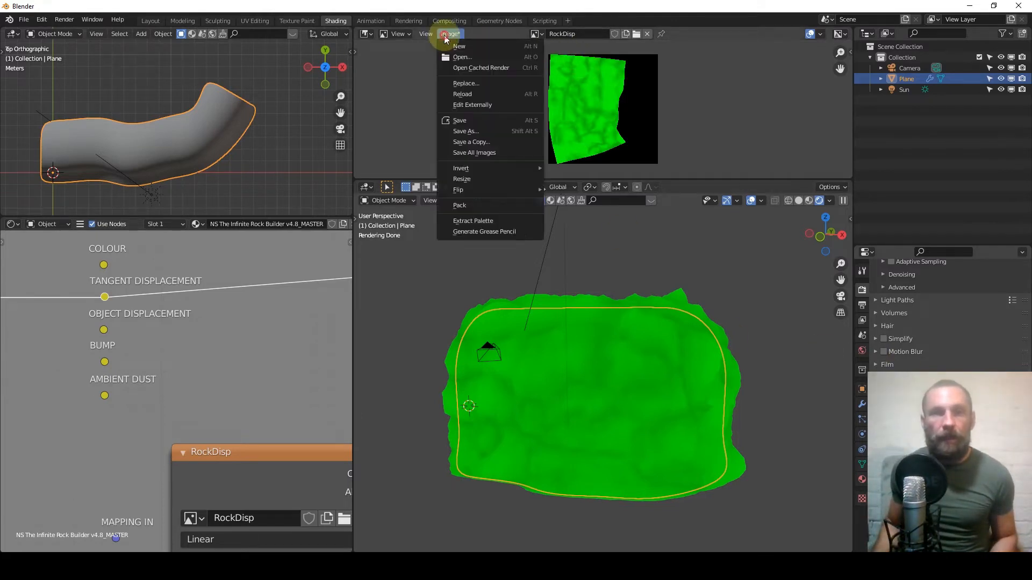
pyautogui.click(482, 131)
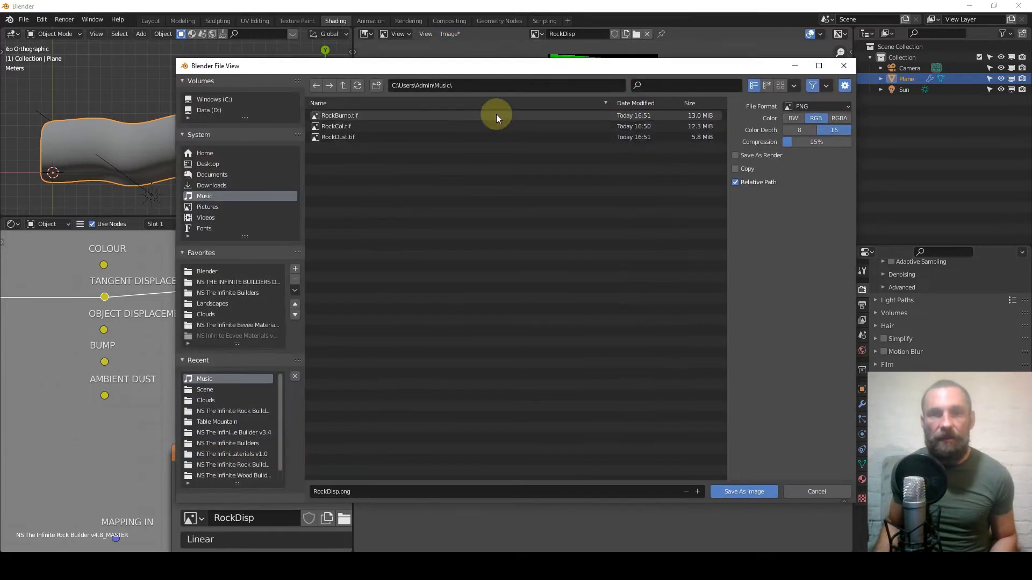
pyautogui.click(806, 105)
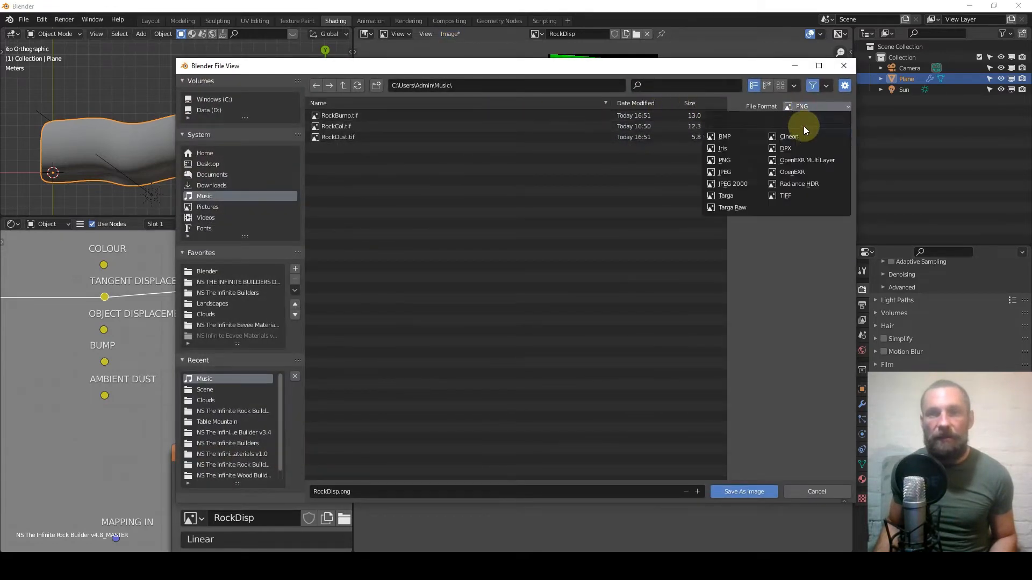
pyautogui.click(803, 172)
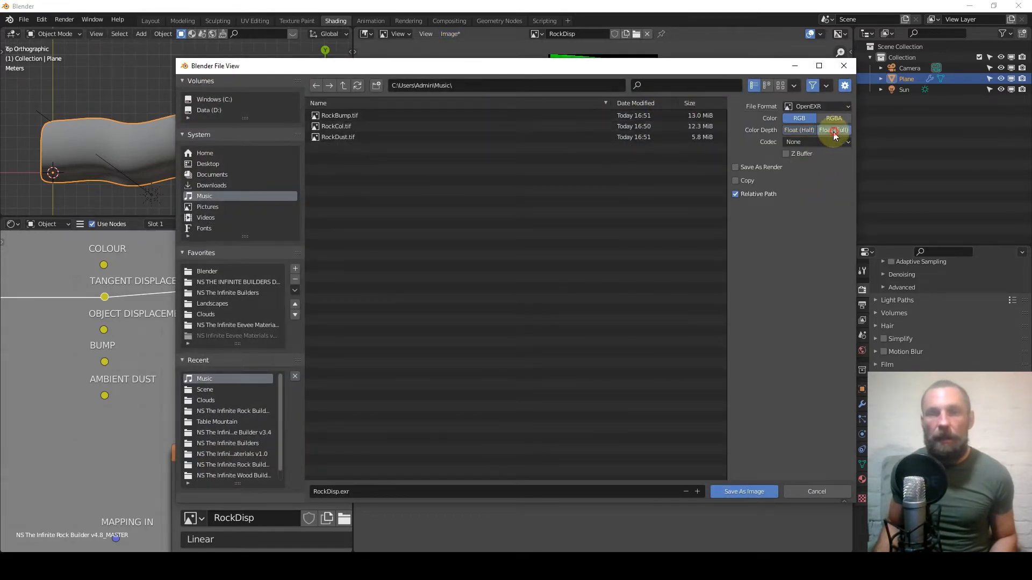
pyautogui.click(833, 132)
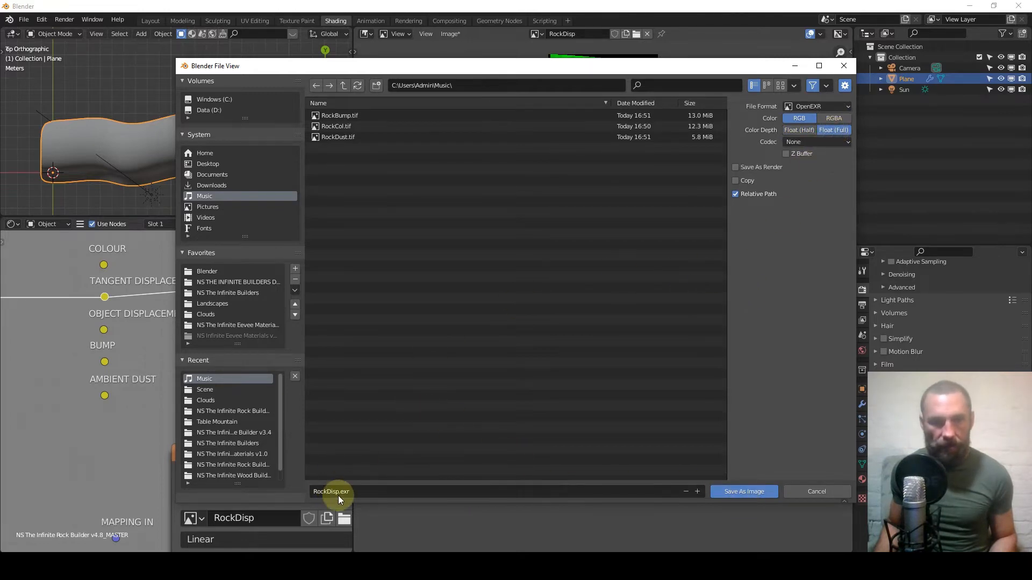
pyautogui.click(752, 490)
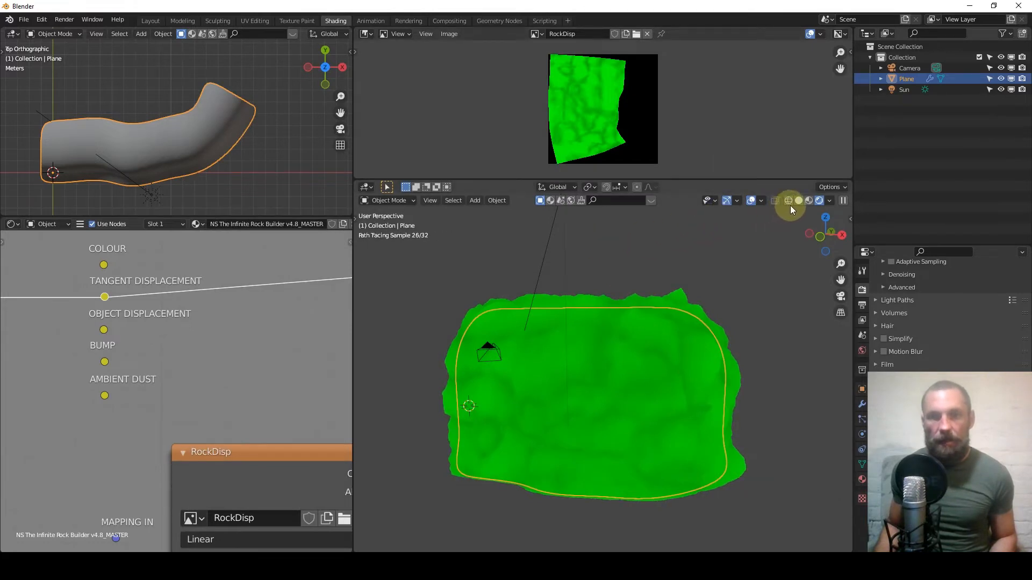
# Link the RECONNECT HERE node back to the Material Output to restore the full rock shader.
pyautogui.scroll(-5, 211, 369)
pyautogui.moveTo(267, 346); pyautogui.dragTo(148, 324, button='middle')
pyautogui.keyDown('shift'); pyautogui.click(140, 323); pyautogui.keyUp('shift')
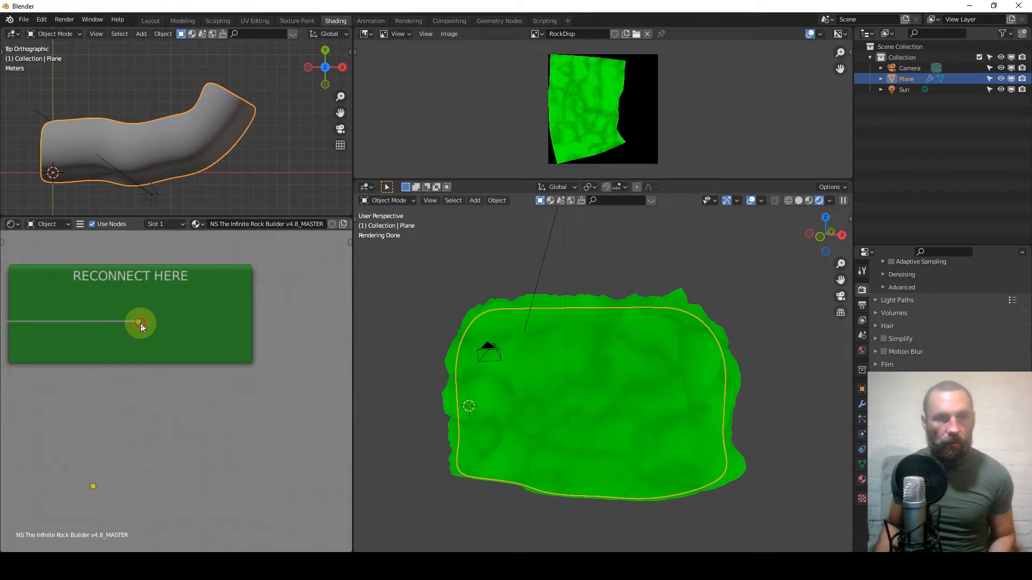
pyautogui.press('f')
# Duplicate the rock mesh and place the copy along the global X axis beside the original.
pyautogui.scroll(-4, 688, 372)
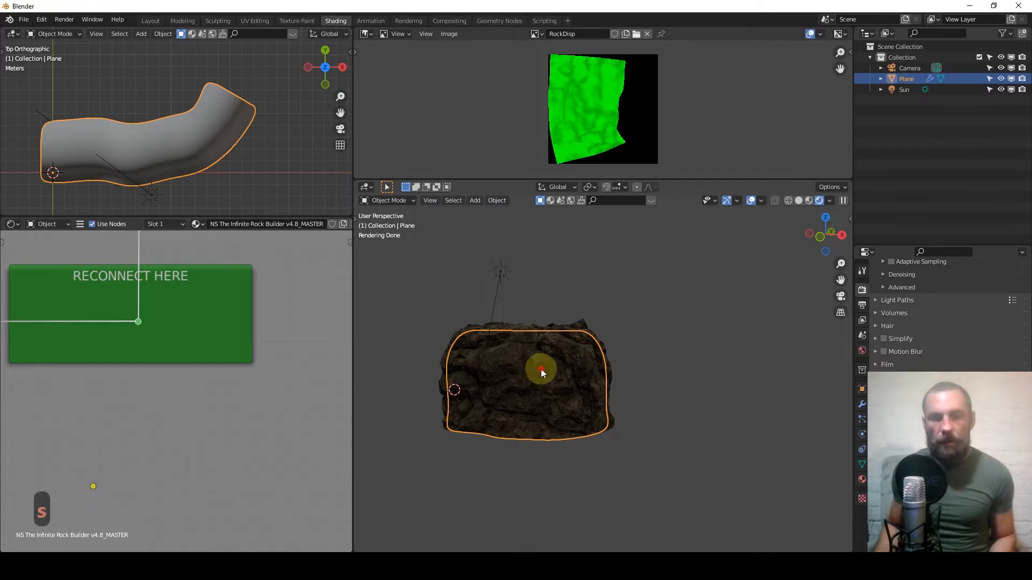
pyautogui.hotkey('shift', 'd')
pyautogui.press('x')
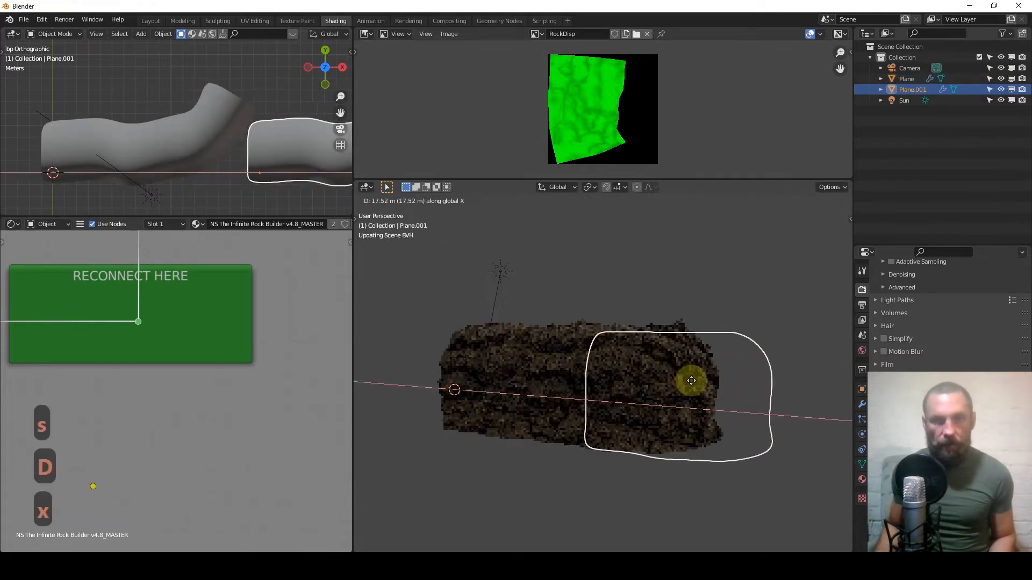
pyautogui.click(746, 381)
pyautogui.keyDown('shift'); pyautogui.moveTo(747, 392); pyautogui.dragTo(659, 372, button='middle'); pyautogui.keyUp('shift')
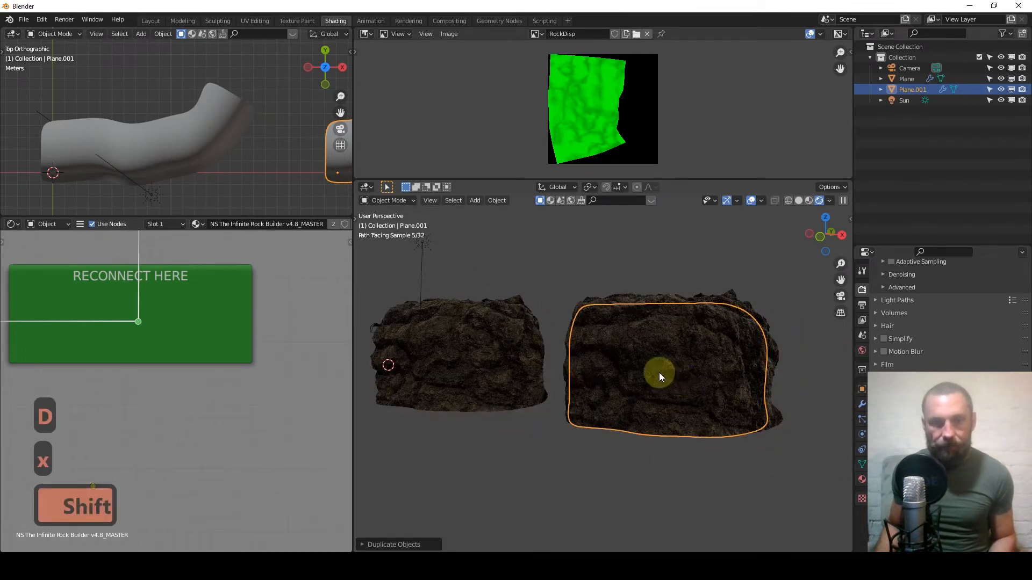
# Hide the original Plane object in the viewport and select the duplicate Plane.001.
pyautogui.click(489, 350)
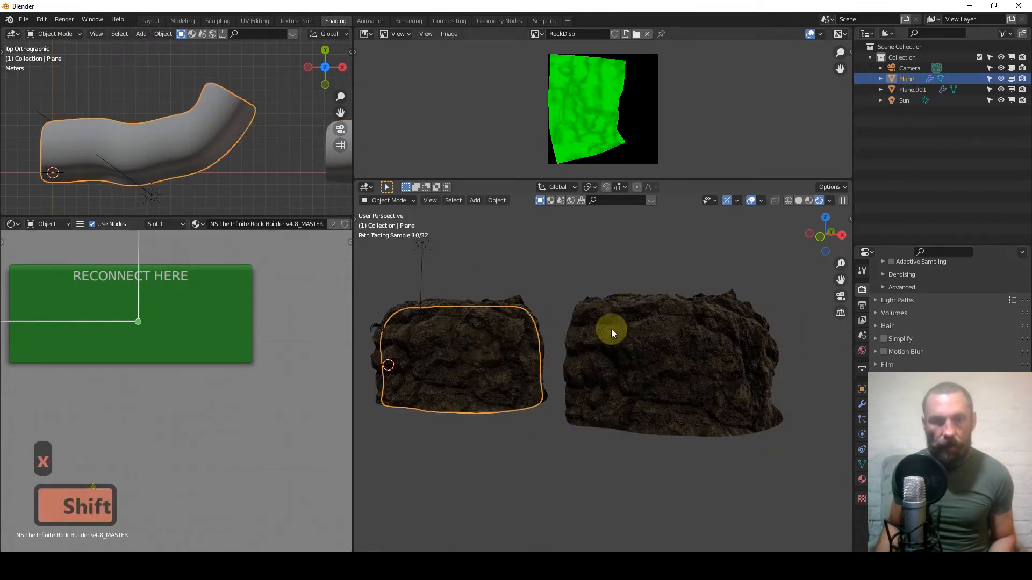
pyautogui.click(1001, 78)
pyautogui.moveTo(706, 341); pyautogui.dragTo(533, 340)
pyautogui.scroll(-5, 312, 221)
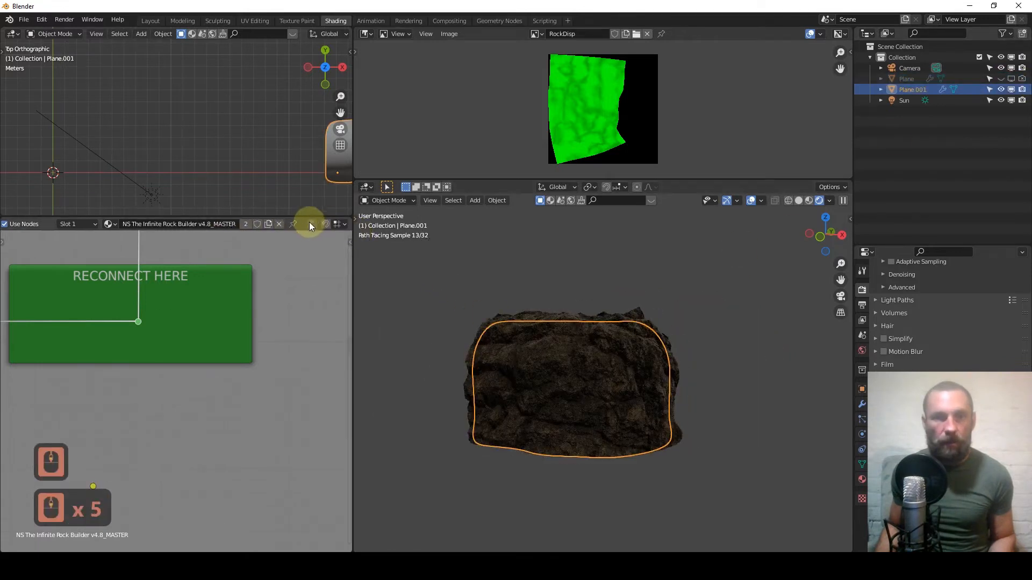
# Unlink the Infinite Rock Builder material from the duplicated rock mesh.
pyautogui.click(278, 224)
pyautogui.scroll(4, 516, 373)
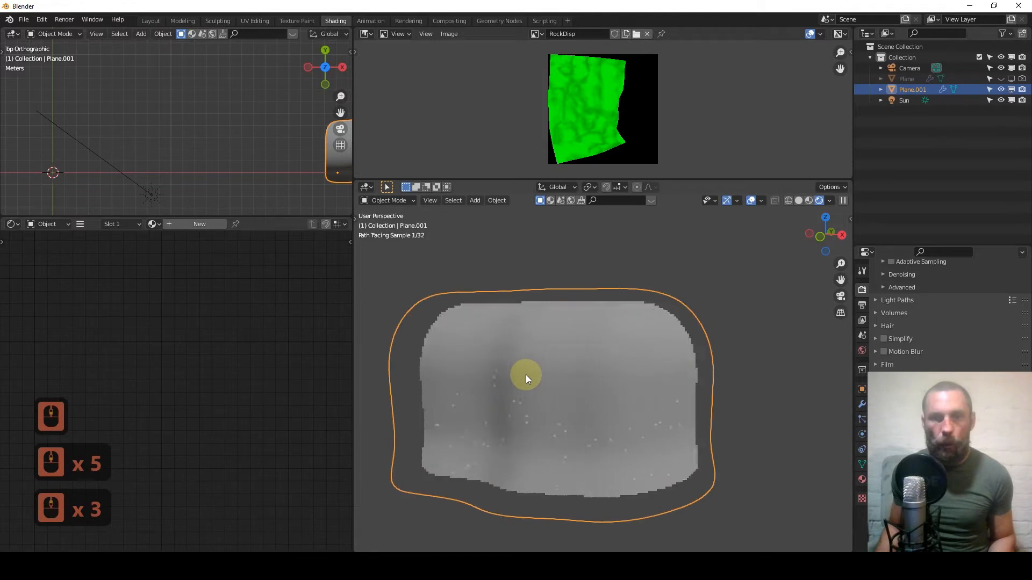
pyautogui.scroll(-1, 575, 352)
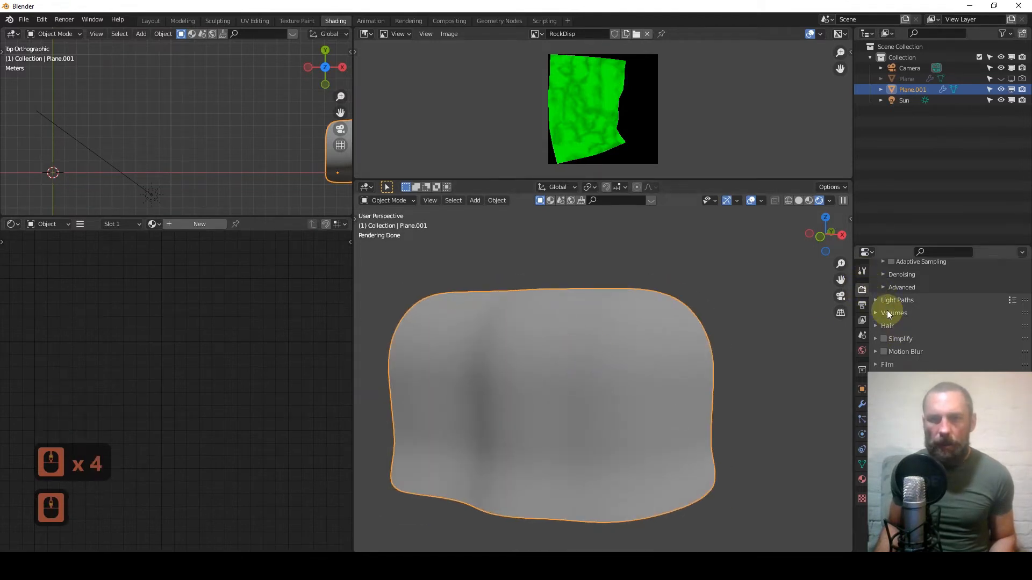
# Set the scene's render engine to Eevee.
pyautogui.scroll(13, 905, 333)
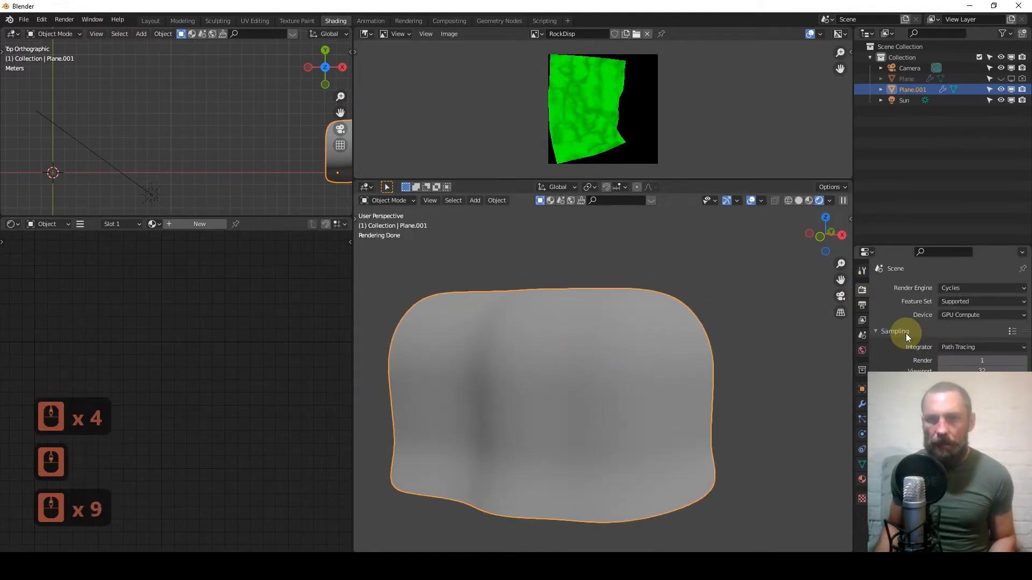
pyautogui.click(968, 291)
pyautogui.click(961, 302)
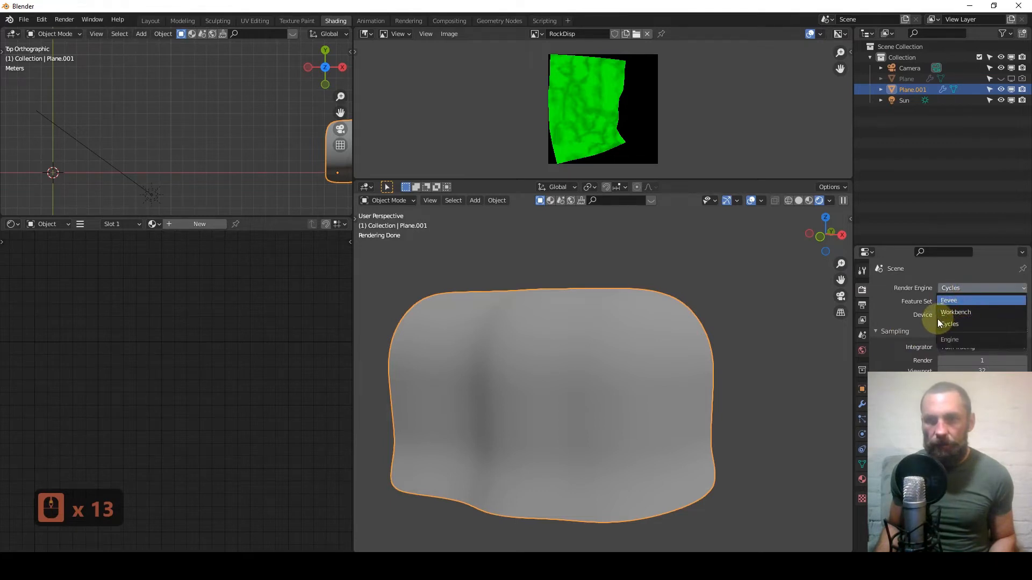
# Show the 3D viewport in rendered shading and set the Sun light's strength to 20.
pyautogui.click(832, 201)
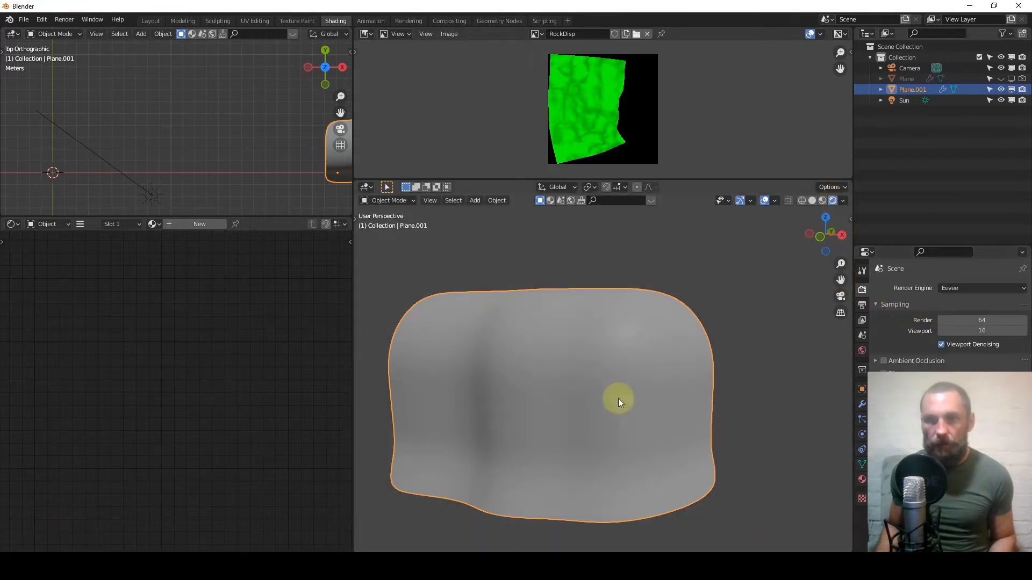
pyautogui.click(910, 101)
pyautogui.click(862, 435)
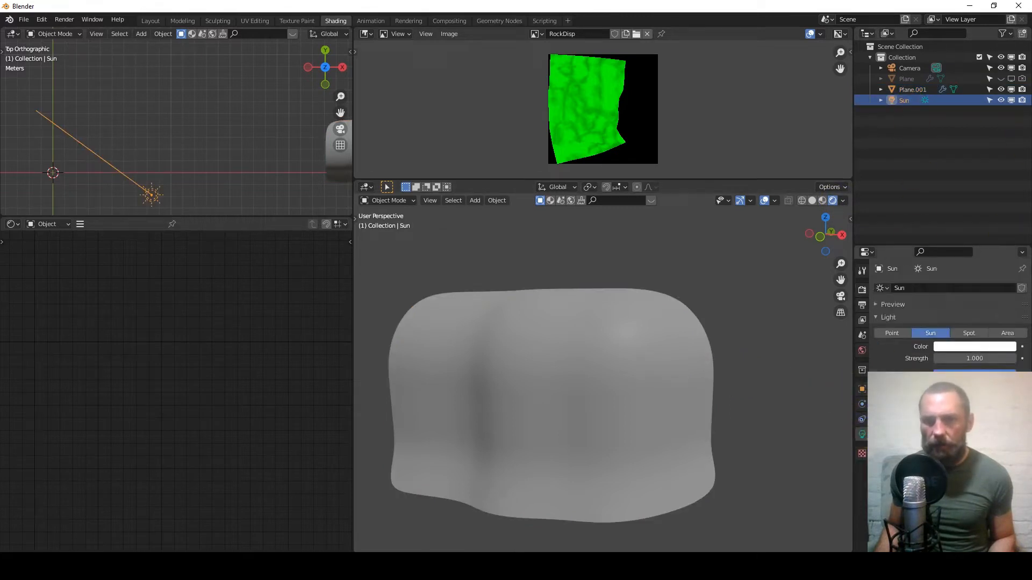
pyautogui.click(962, 359)
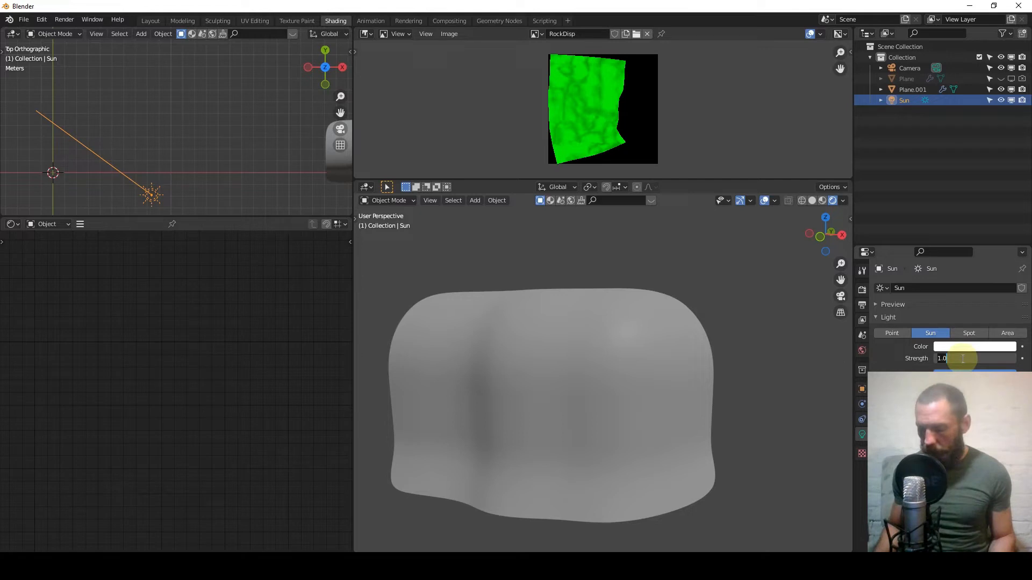
pyautogui.write('20')
pyautogui.press('Return')
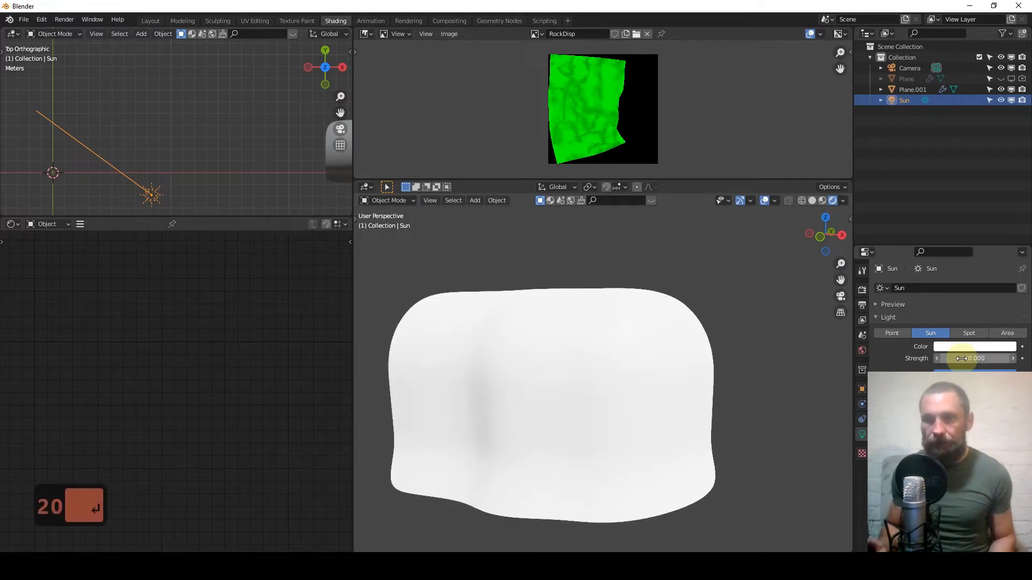
# Create a new material on the duplicated rock mesh Plane.001.
pyautogui.moveTo(622, 342); pyautogui.dragTo(610, 360, button='middle')
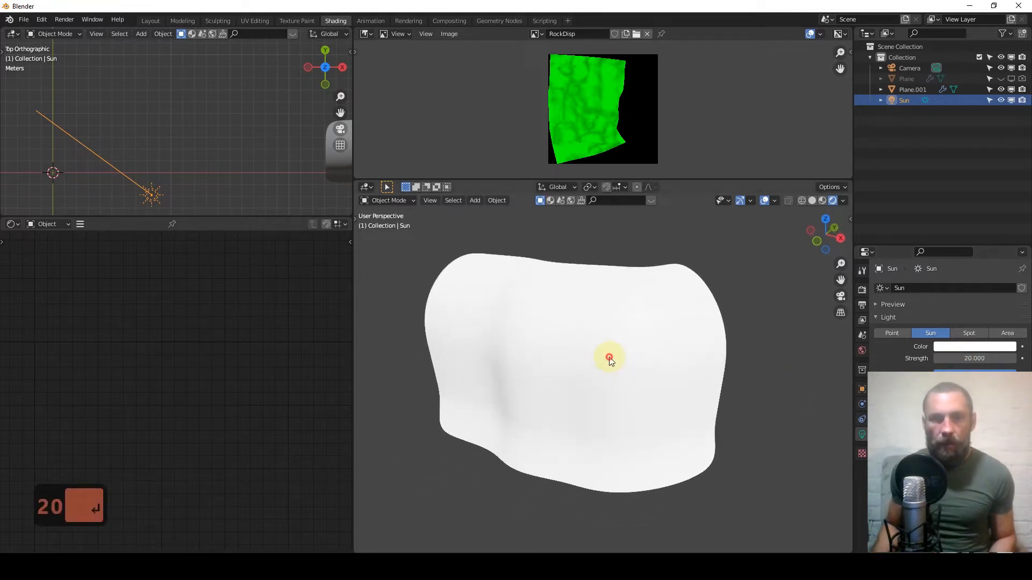
pyautogui.click(610, 360)
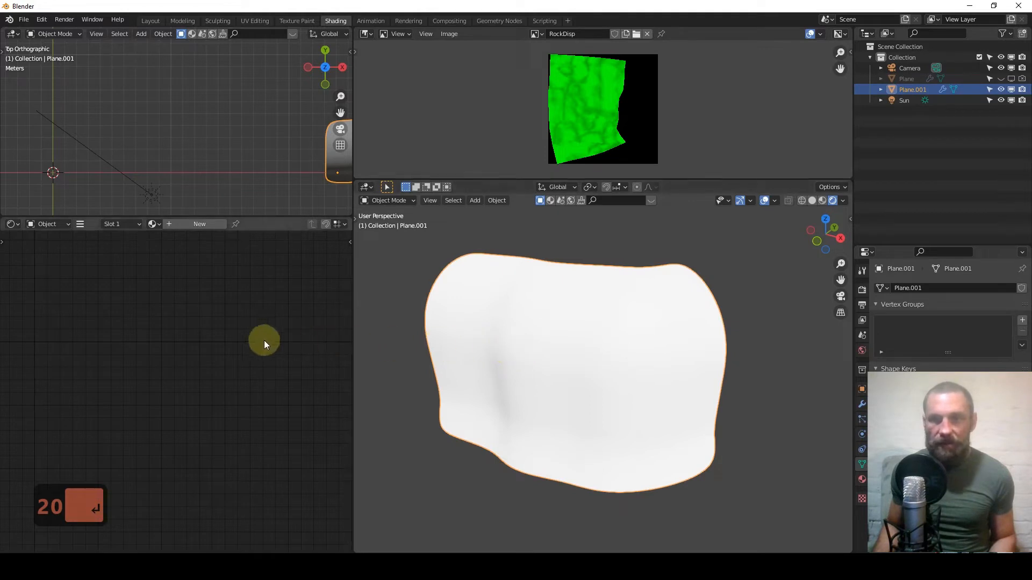
pyautogui.click(199, 223)
pyautogui.scroll(-11, 145, 325)
pyautogui.moveTo(138, 322); pyautogui.dragTo(234, 370, button='middle')
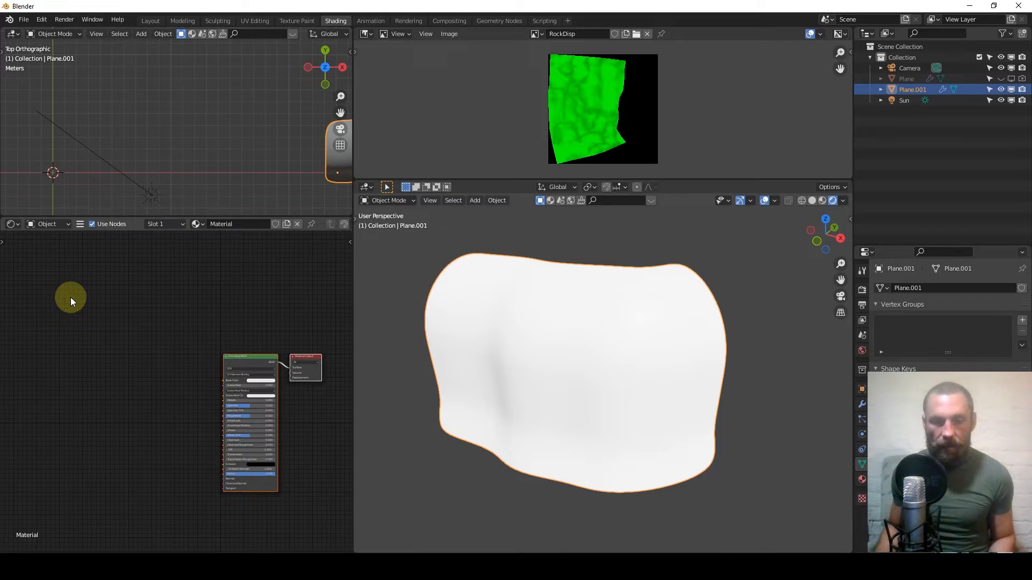
# Add three Image Texture nodes stacked vertically before the Principled BSDF node.
pyautogui.press('q')
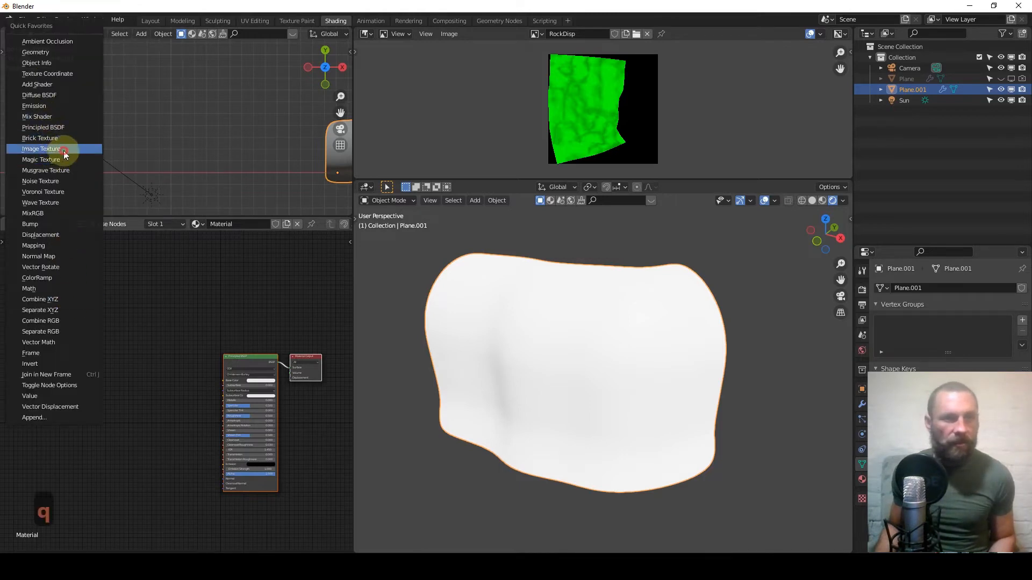
pyautogui.click(62, 150)
pyautogui.click(90, 285)
pyautogui.hotkey('shift', 'd')
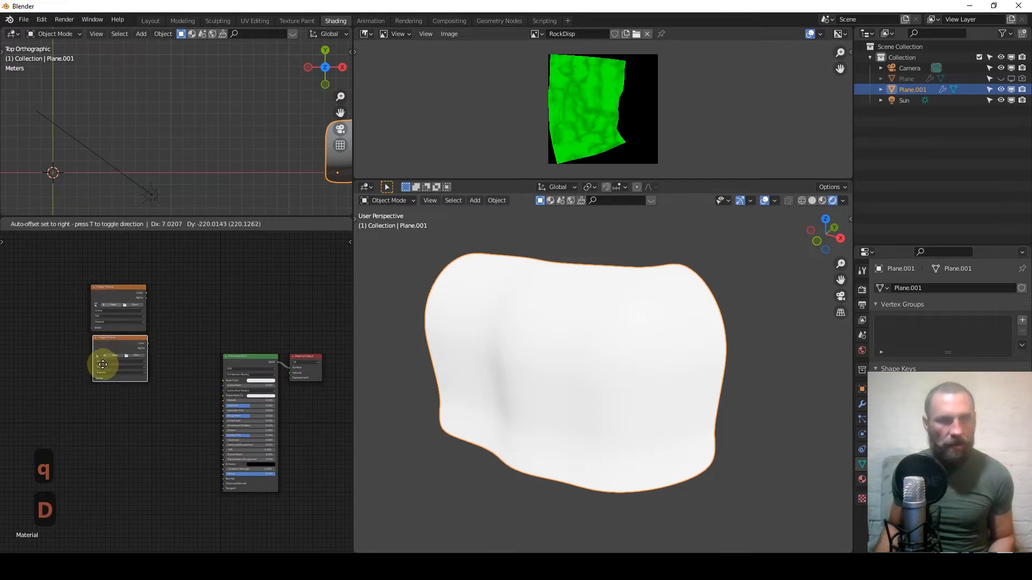
pyautogui.click(101, 383)
pyautogui.hotkey('shift', 'd')
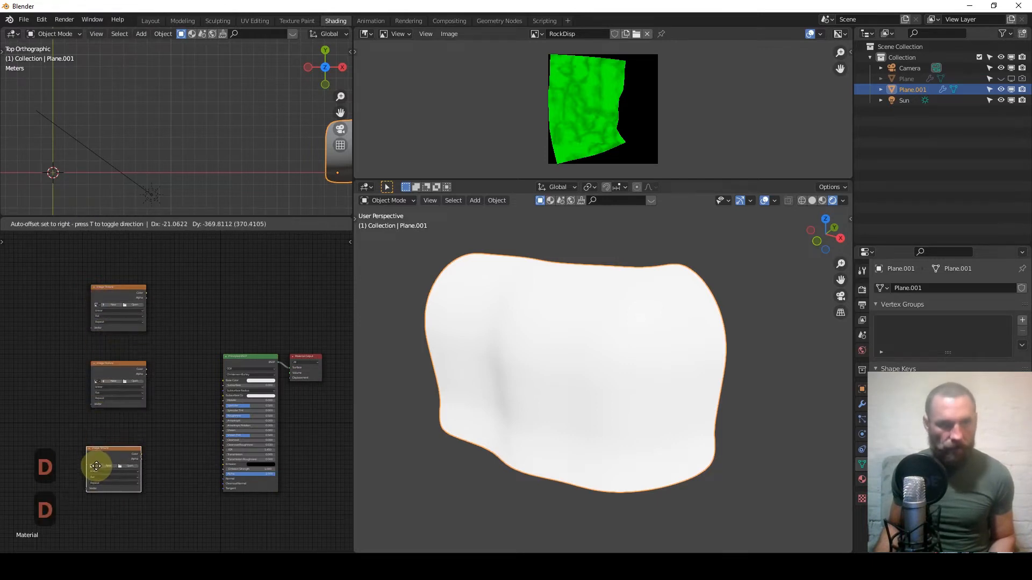
pyautogui.click(97, 469)
pyautogui.keyDown('shift'); pyautogui.moveTo(111, 419); pyautogui.dragTo(178, 385, button='middle'); pyautogui.keyUp('shift')
# Add a Texture Coordinate node before the image textures and a MixRGB node beside the uppermost Image Texture.
pyautogui.press('q')
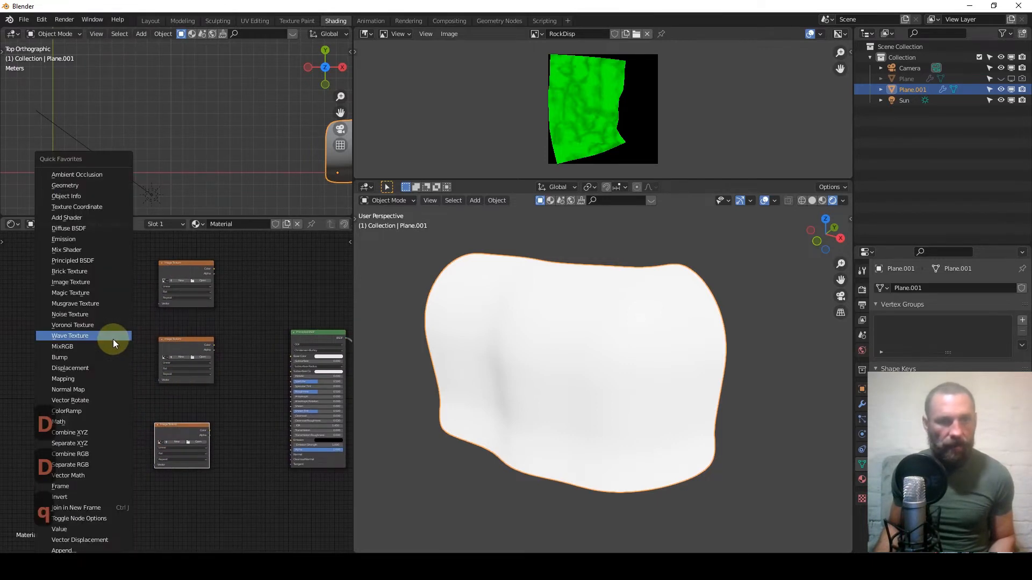
pyautogui.click(99, 211)
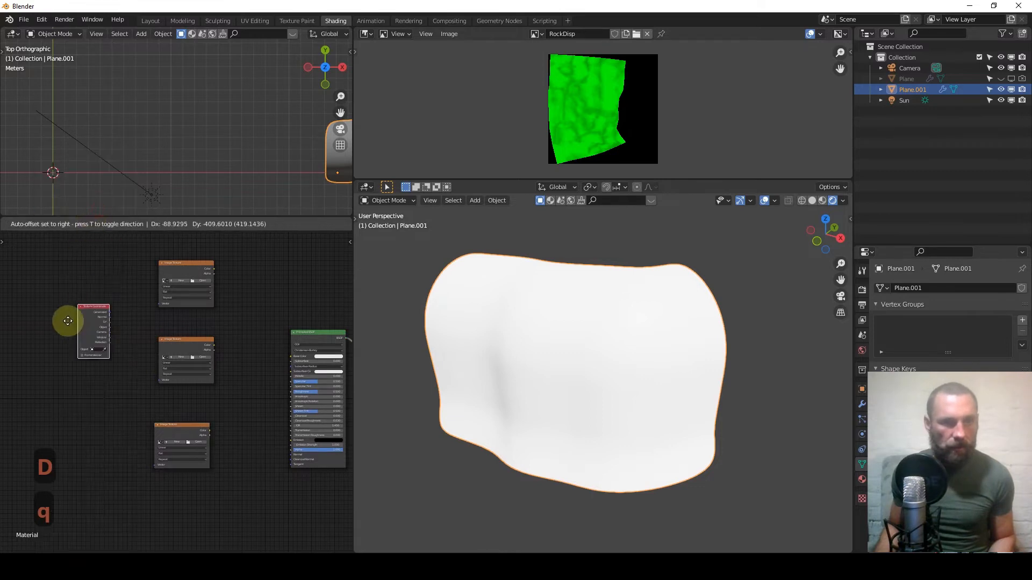
pyautogui.click(41, 335)
pyautogui.press('q')
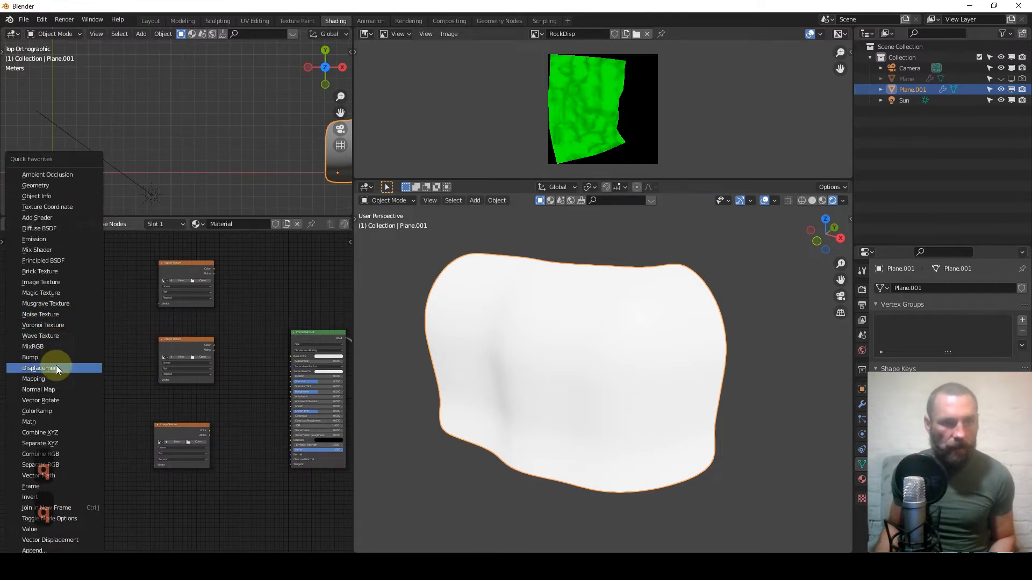
pyautogui.click(63, 347)
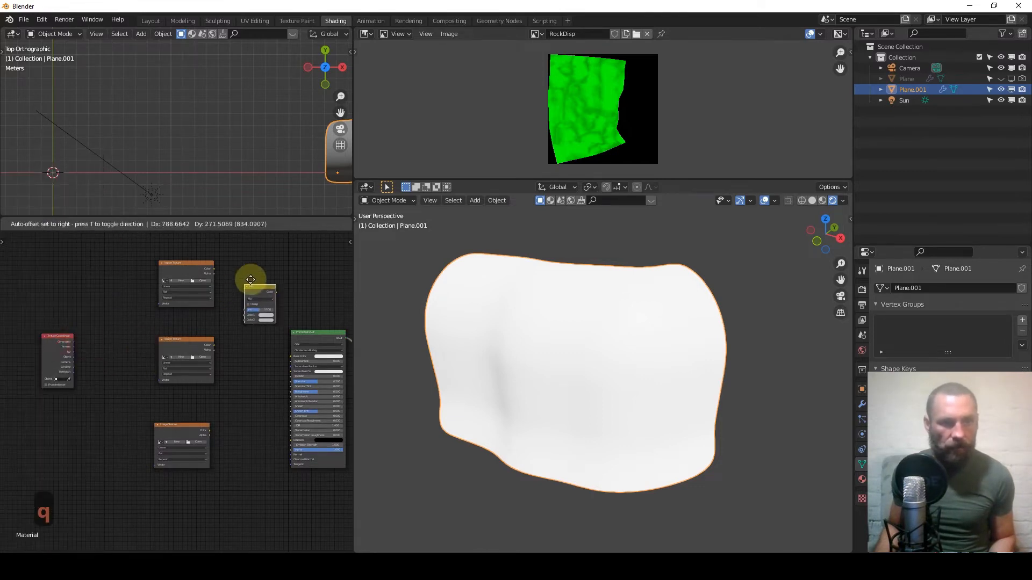
pyautogui.click(231, 249)
# Add a ColorRamp node after the MixRGB node and a Bump node beside the lowest Image Texture.
pyautogui.press('q')
pyautogui.click(204, 314)
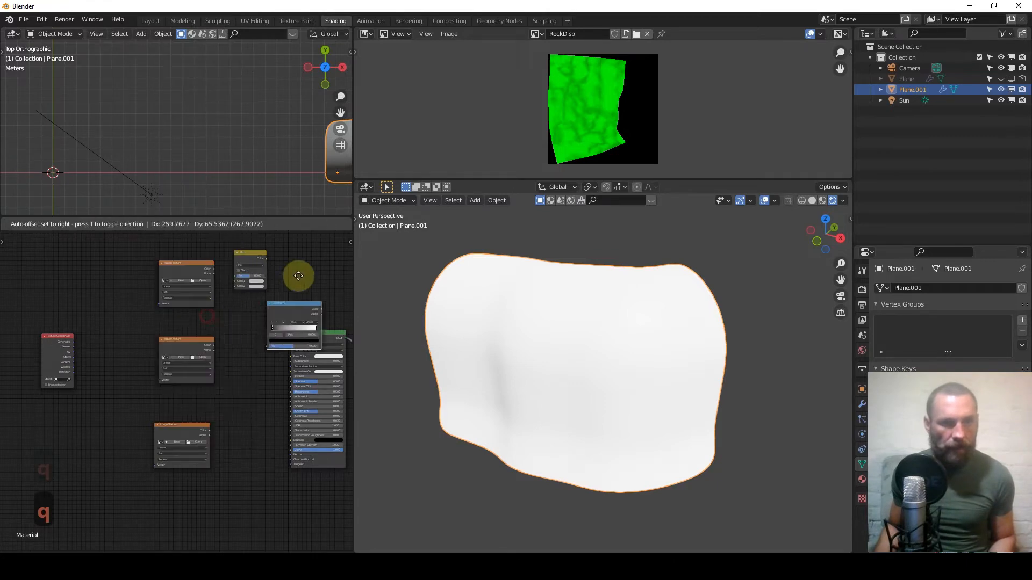
pyautogui.click(285, 257)
pyautogui.press('q')
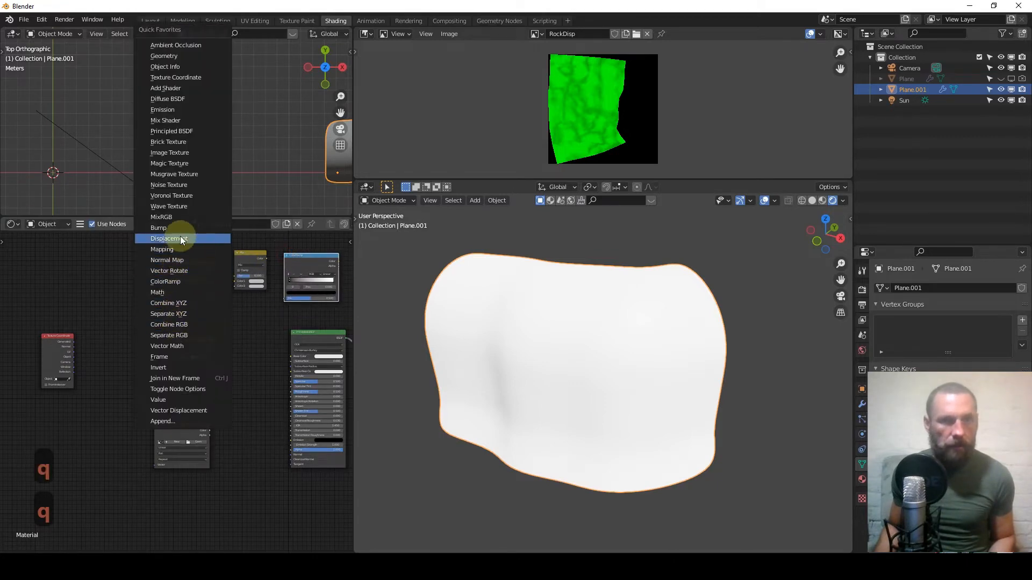
pyautogui.click(161, 228)
pyautogui.click(231, 428)
pyautogui.scroll(-3, 230, 411)
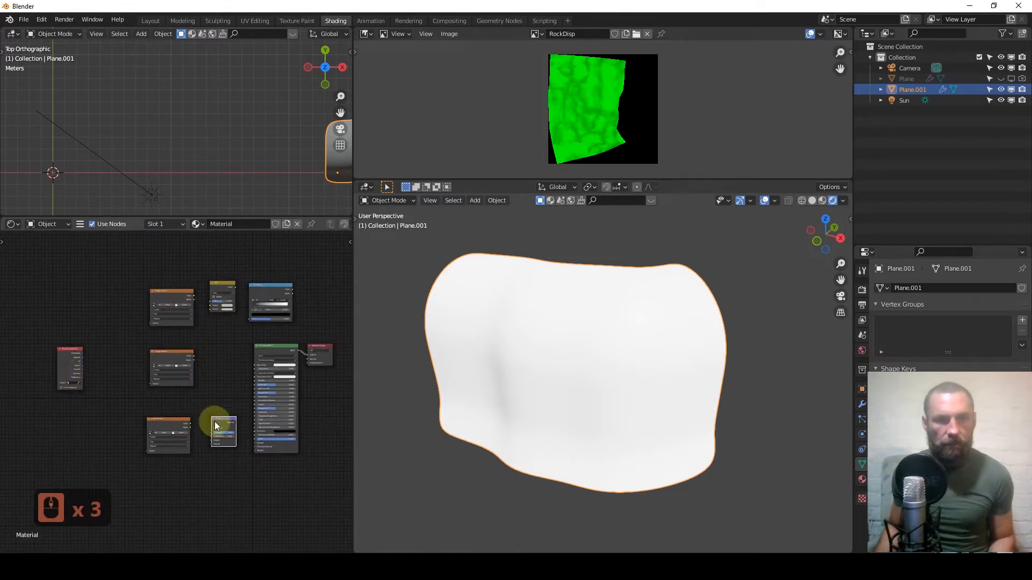
# Move the Principled BSDF and Material Output nodes further away from the texture nodes to make room.
pyautogui.scroll(-5, 292, 412)
pyautogui.moveTo(293, 412); pyautogui.dragTo(242, 430, button='middle')
pyautogui.moveTo(259, 446); pyautogui.dragTo(198, 376)
pyautogui.press('g')
pyautogui.click(279, 387)
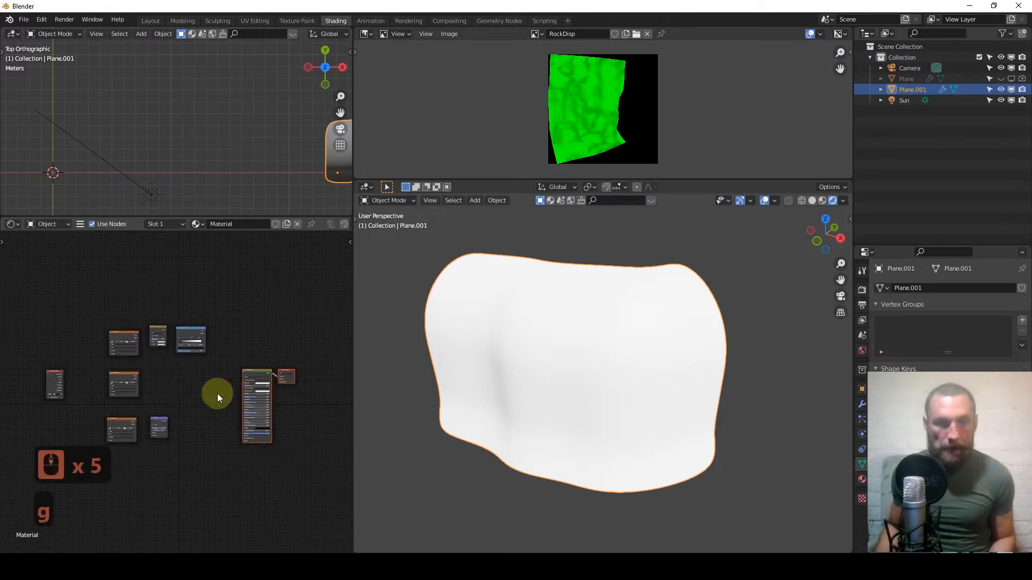
pyautogui.moveTo(216, 393); pyautogui.dragTo(254, 394, button='middle')
# Move the Texture Coordinate node closer to the three Image Texture nodes.
pyautogui.scroll(16, 227, 399)
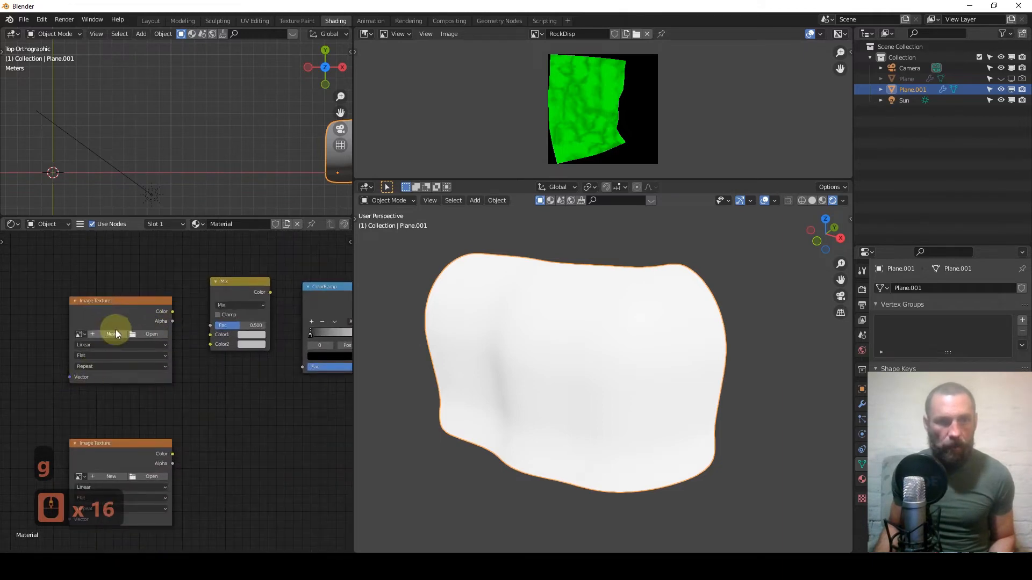
pyautogui.scroll(6, 116, 330)
pyautogui.moveTo(98, 341); pyautogui.dragTo(219, 364, button='middle')
pyautogui.scroll(-6, 141, 387)
pyautogui.scroll(-5, 141, 388)
pyautogui.moveTo(148, 415); pyautogui.dragTo(280, 342, button='middle')
pyautogui.click(167, 392)
pyautogui.press('g')
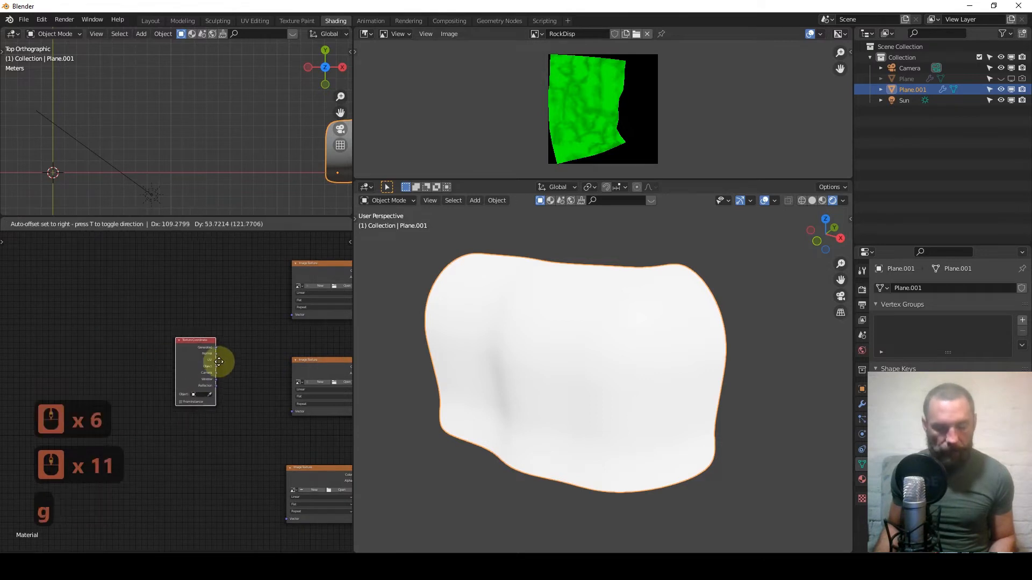
pyautogui.click(219, 362)
# Connect the Texture Coordinate node's UV output to the Vector input of all three Image Texture nodes.
pyautogui.scroll(10, 219, 366)
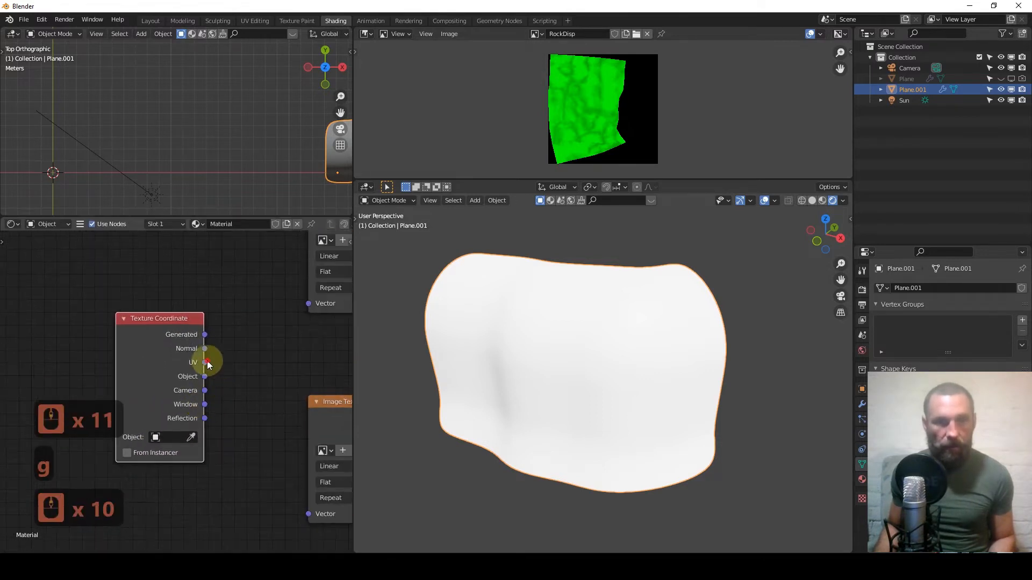
pyautogui.scroll(-4, 272, 437)
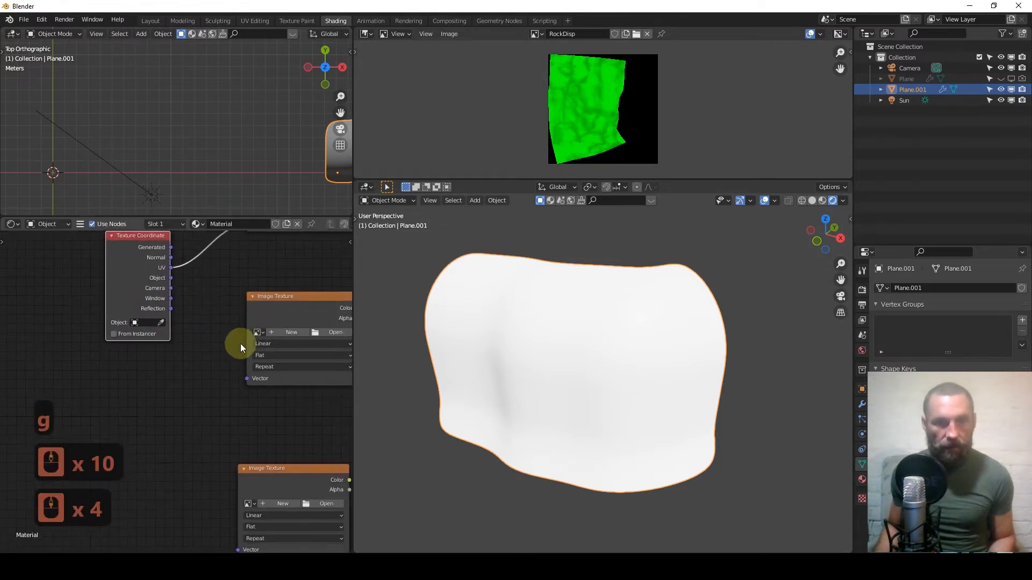
pyautogui.moveTo(176, 268)
pyautogui.mouseDown()
pyautogui.moveTo(253, 376)
pyautogui.moveTo(177, 282)
pyautogui.mouseUp()
pyautogui.moveTo(244, 360); pyautogui.dragTo(250, 373)
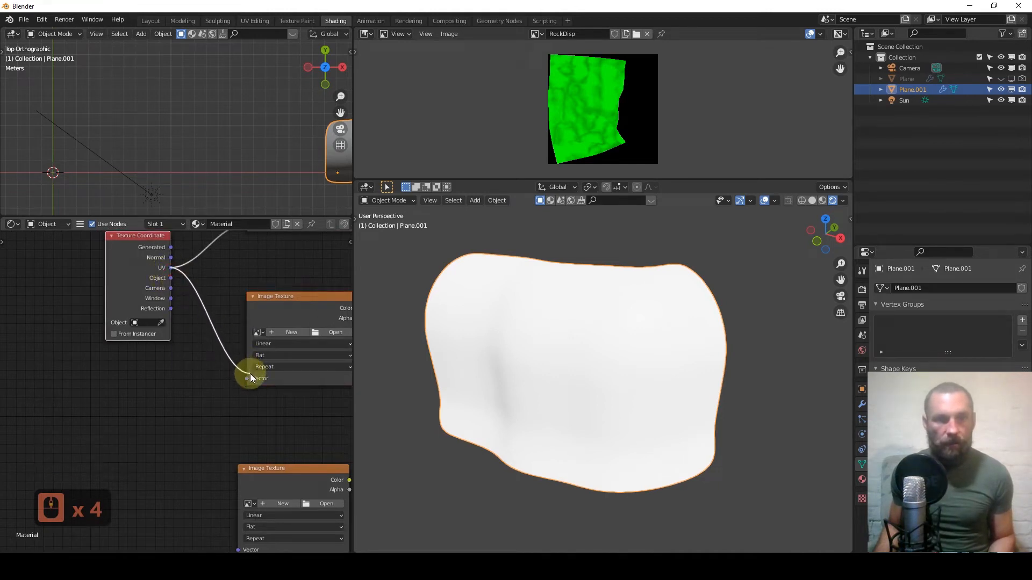
pyautogui.scroll(-2, 185, 353)
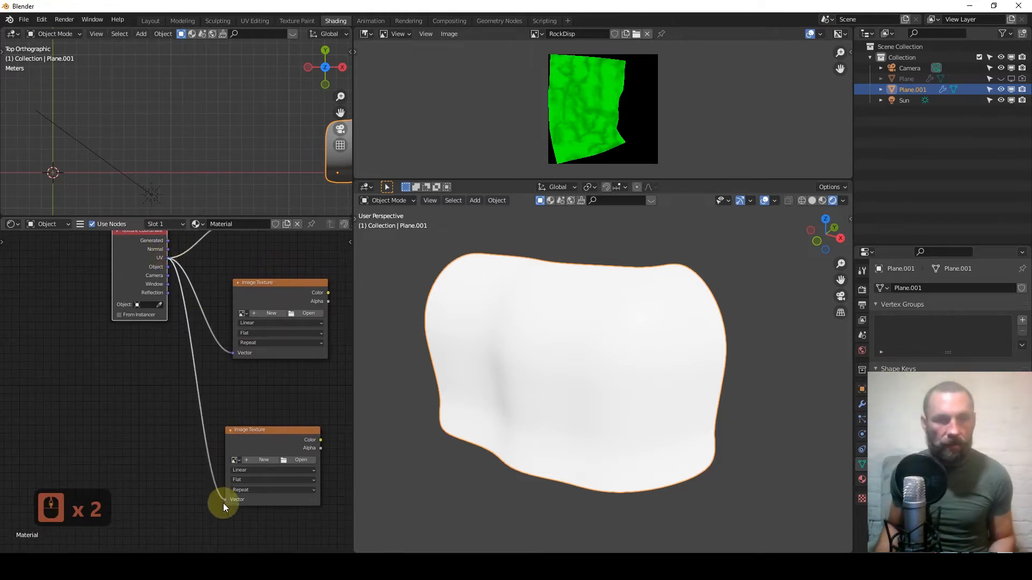
pyautogui.scroll(-3, 250, 376)
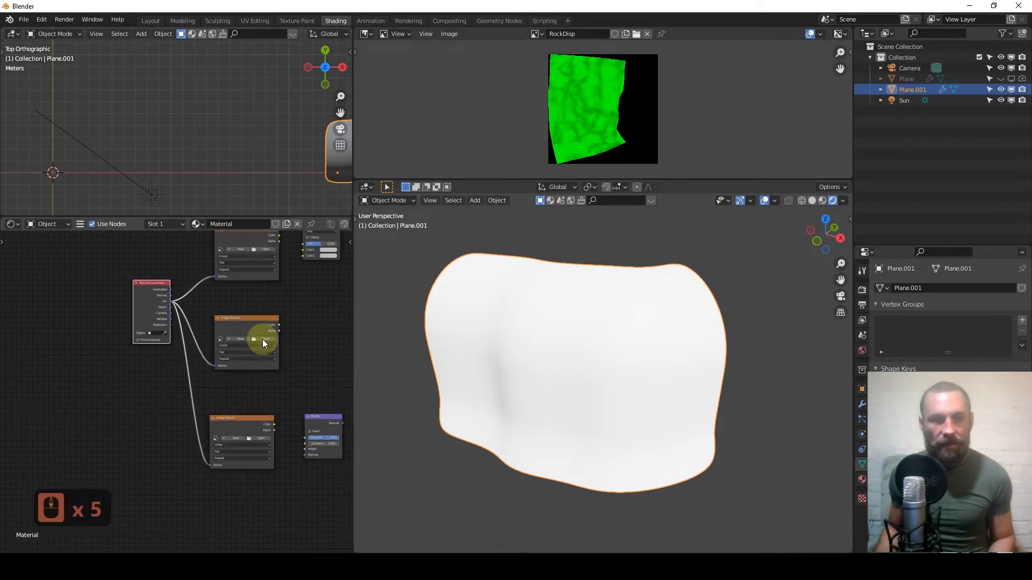
# Load RockDust.tif from the Music folder into the uppermost Image Texture node.
pyautogui.scroll(12, 251, 380)
pyautogui.click(209, 409)
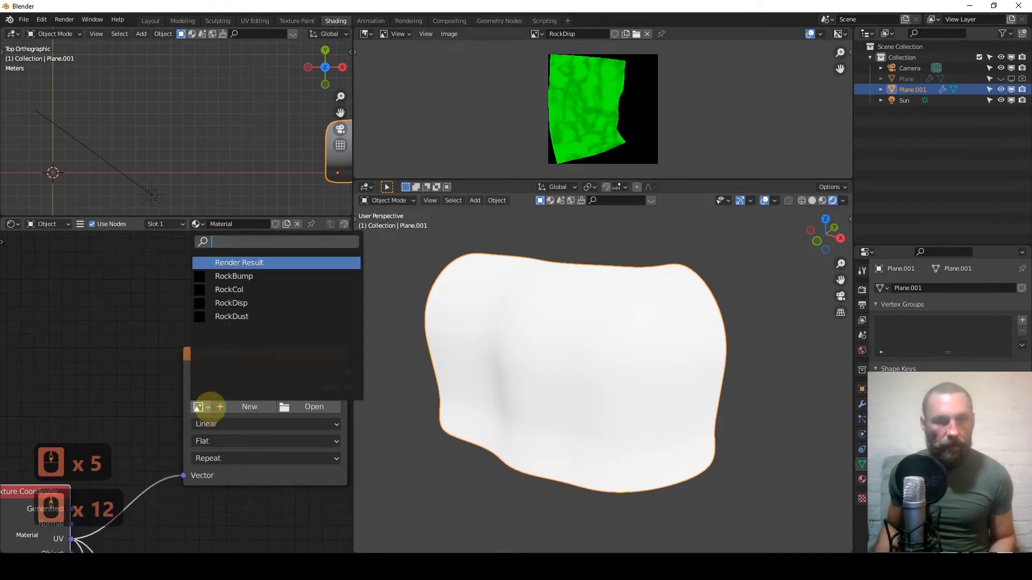
pyautogui.click(247, 415)
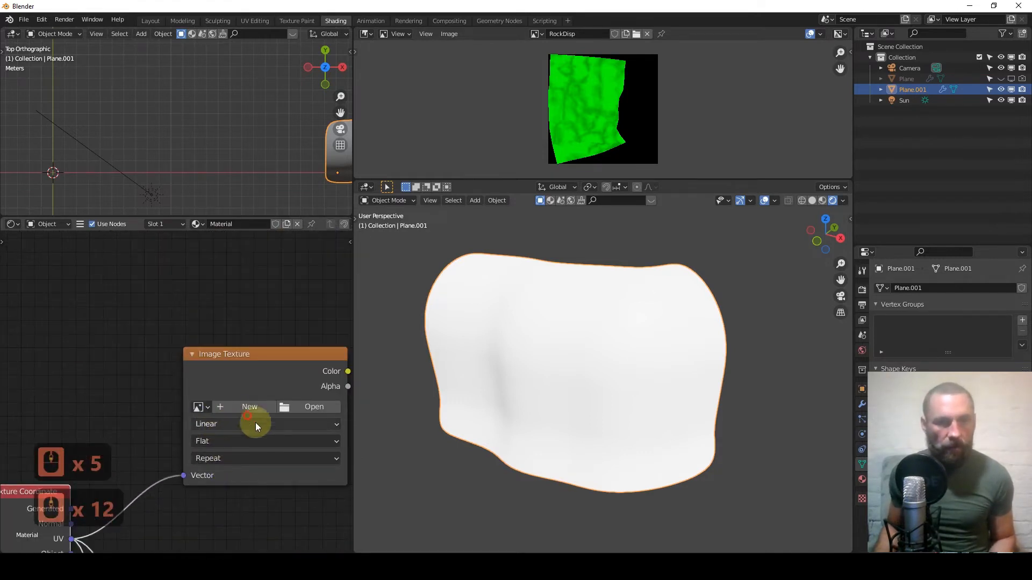
pyautogui.click(305, 408)
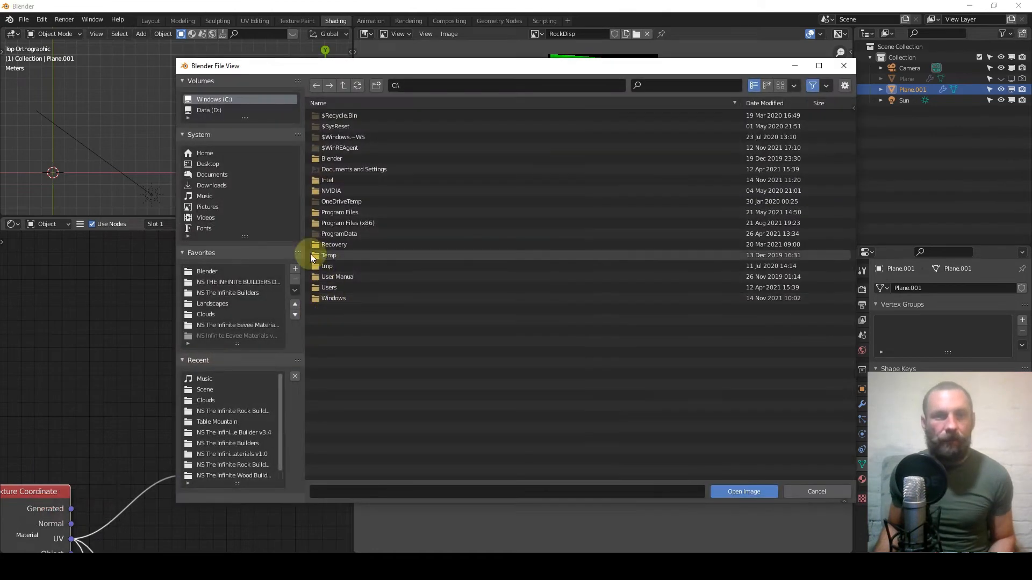
pyautogui.click(209, 379)
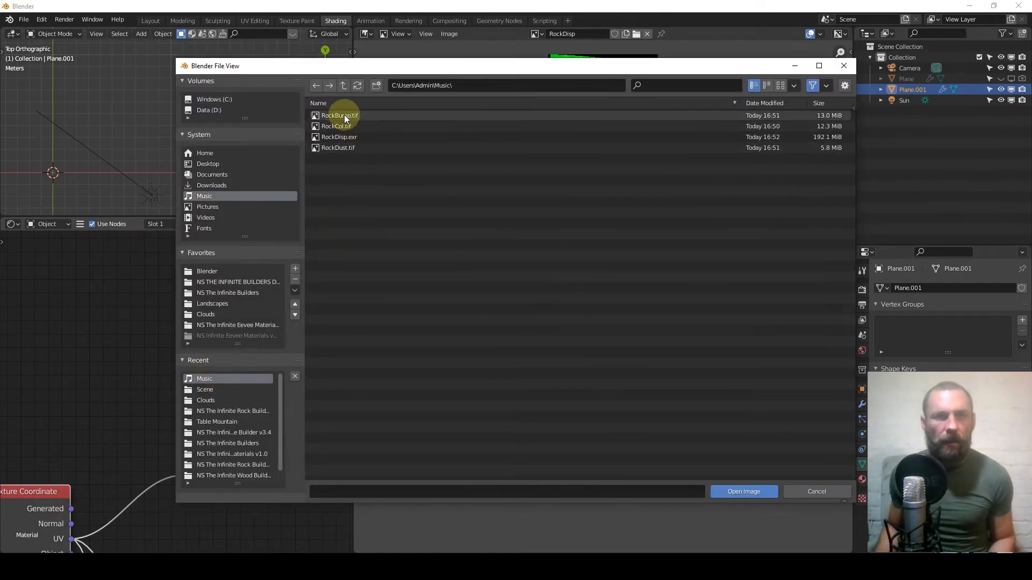
pyautogui.doubleClick(337, 148)
# Load RockCol.tif from the Music folder into the middle Image Texture node.
pyautogui.scroll(-7, 182, 456)
pyautogui.moveTo(183, 456); pyautogui.dragTo(163, 243, button='middle')
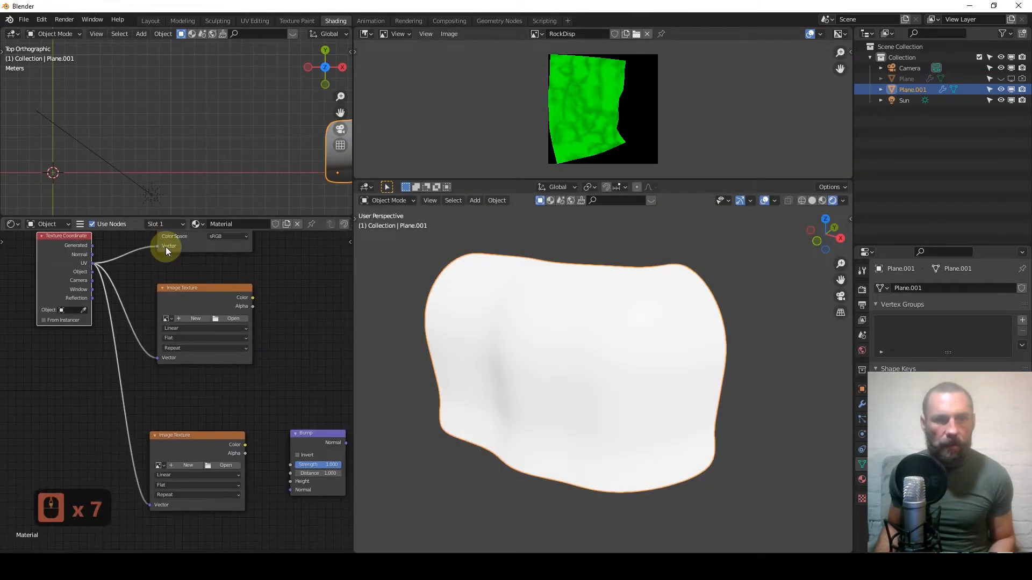
pyautogui.click(228, 321)
pyautogui.click(208, 379)
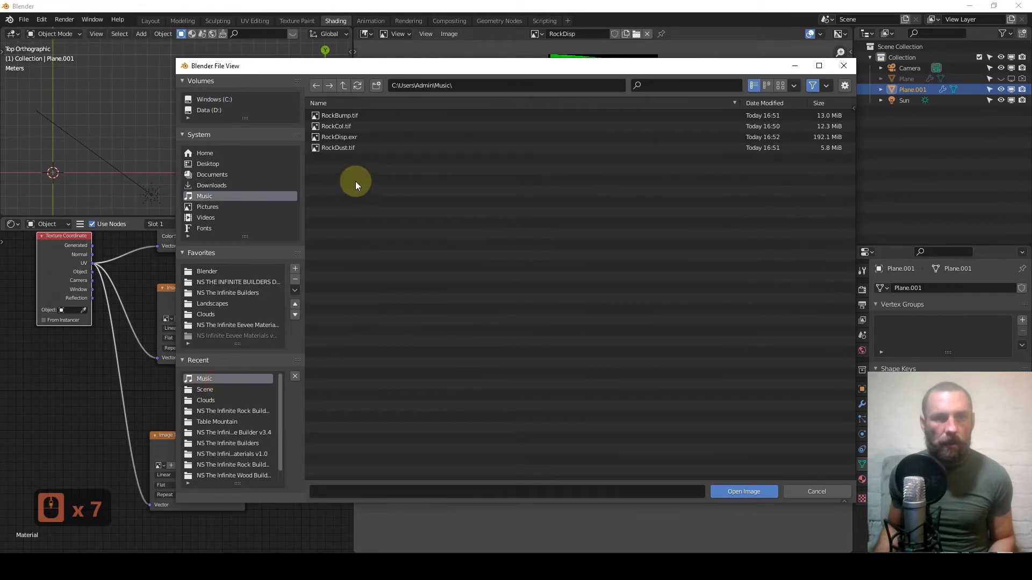
pyautogui.doubleClick(346, 128)
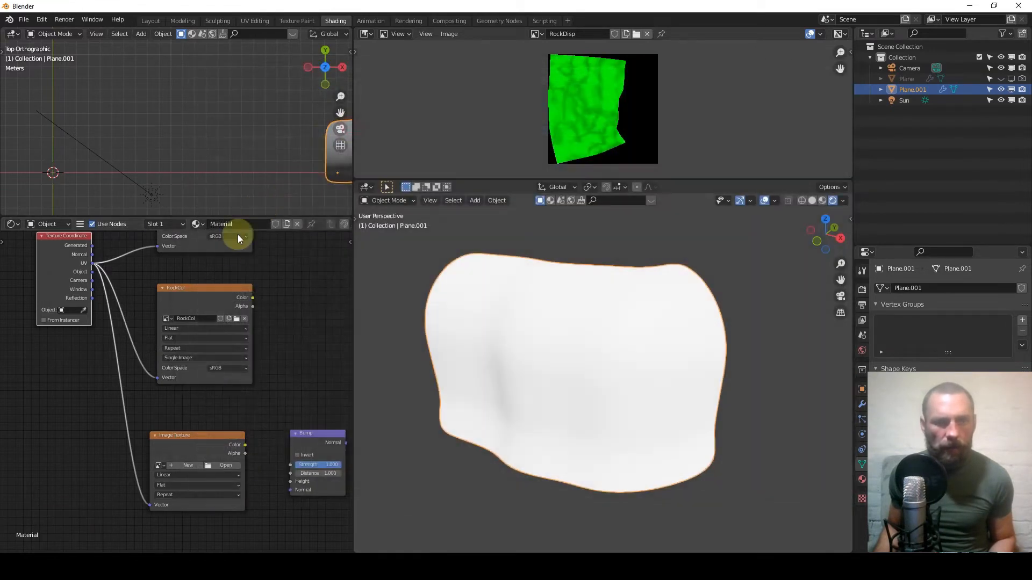
# Load RockBump.tif from the Music folder into the lowest Image Texture node.
pyautogui.scroll(-2, 212, 486)
pyautogui.scroll(11, 192, 387)
pyautogui.click(198, 302)
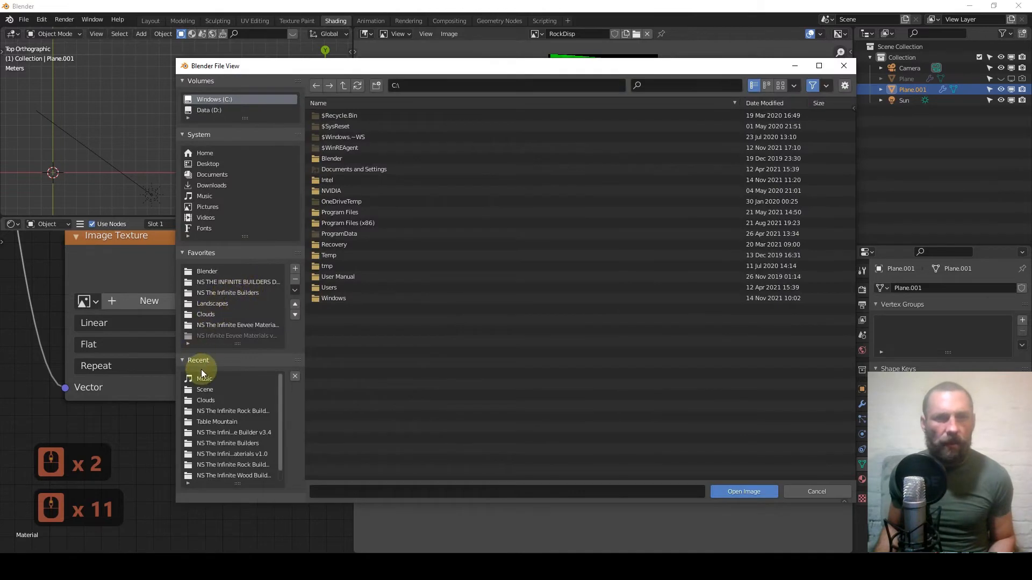
pyautogui.click(205, 379)
pyautogui.doubleClick(350, 123)
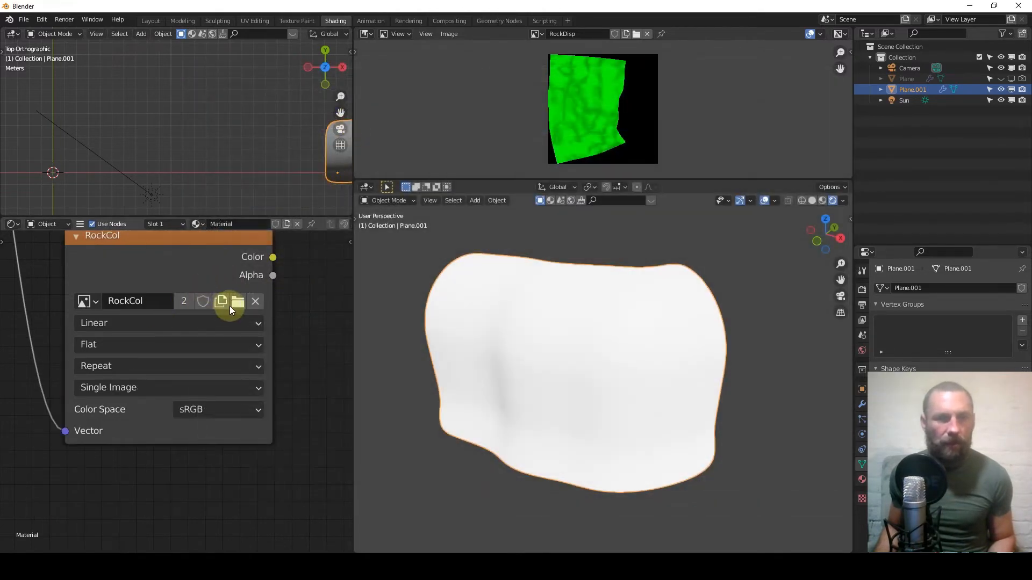
pyautogui.click(236, 302)
pyautogui.doubleClick(343, 117)
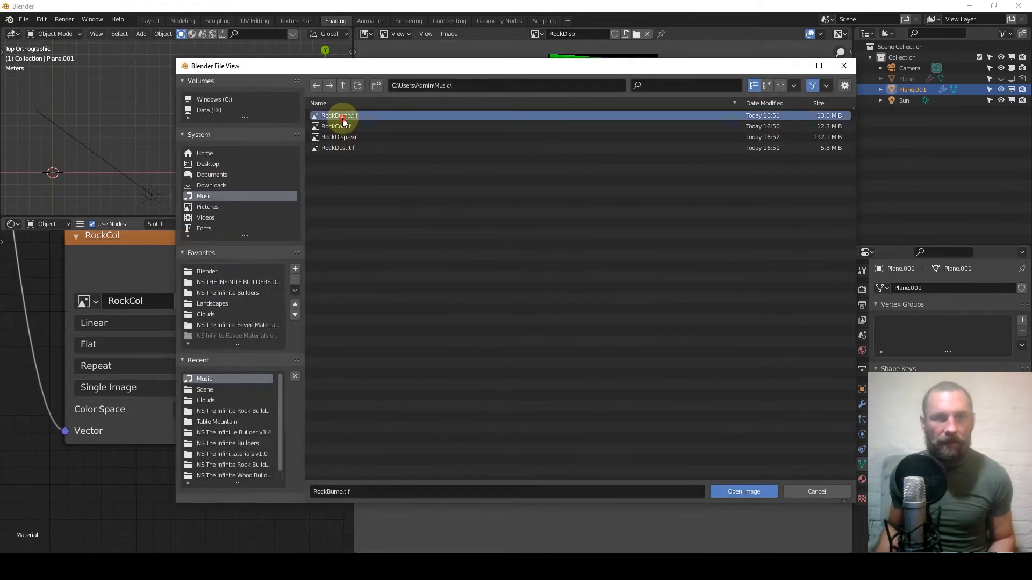
# Reposition the Mix and ColorRamp nodes and connect the RockDust texture's Color output to the ColorRamp's Fac input.
pyautogui.scroll(-20, 190, 308)
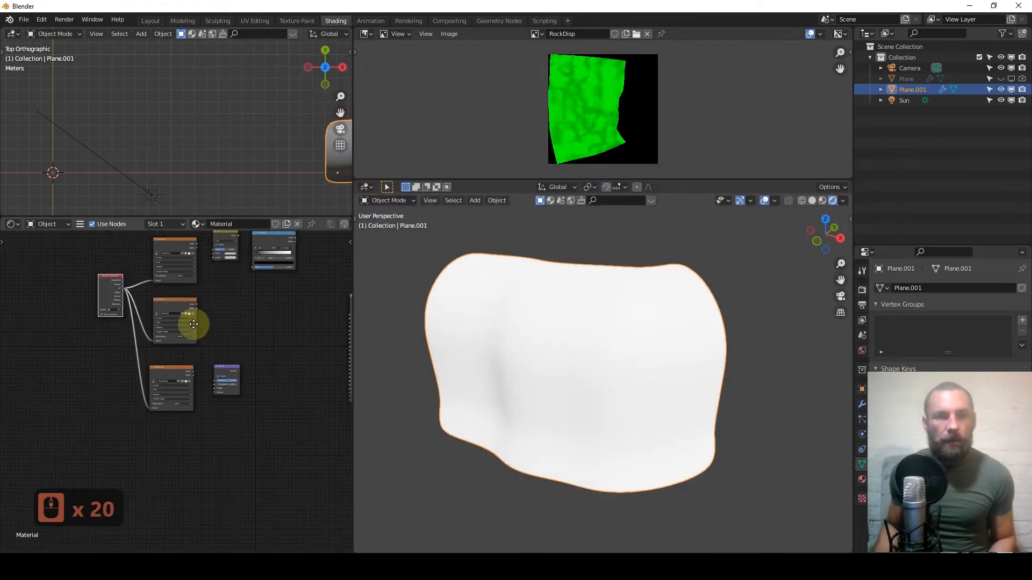
pyautogui.scroll(6, 170, 367)
pyautogui.scroll(3, 169, 366)
pyautogui.moveTo(196, 281); pyautogui.dragTo(148, 359, button='middle')
pyautogui.moveTo(141, 341); pyautogui.dragTo(333, 277)
pyautogui.moveTo(209, 344); pyautogui.dragTo(168, 306)
pyautogui.moveTo(75, 365); pyautogui.dragTo(153, 375)
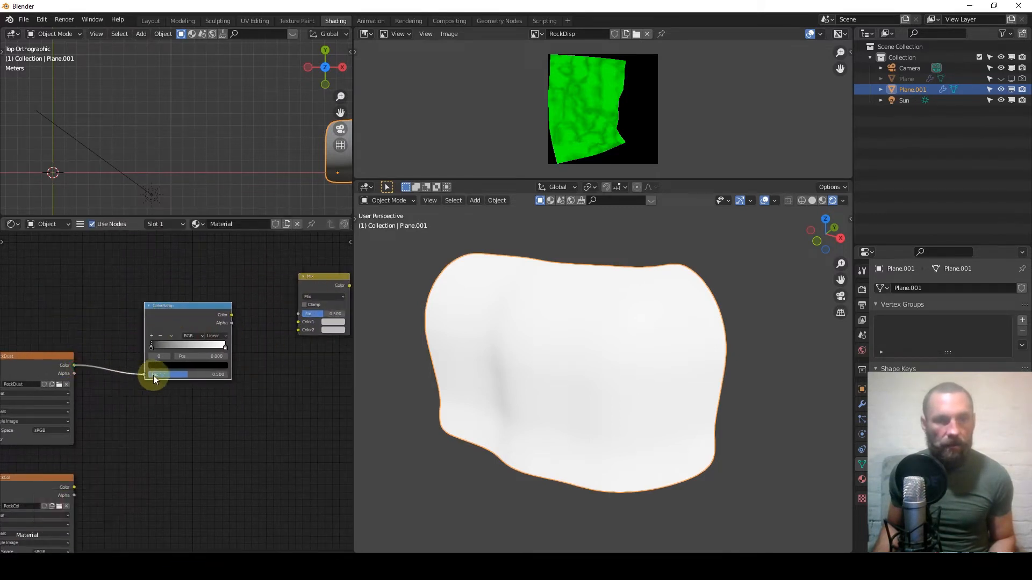
# Connect the ColorRamp's Color output to the Mix node's Color2 and the RockCol texture's Color output to its Color1.
pyautogui.moveTo(193, 352); pyautogui.dragTo(140, 355, button='middle')
pyautogui.moveTo(169, 328); pyautogui.dragTo(234, 343)
pyautogui.scroll(-3, 134, 450)
pyautogui.moveTo(78, 474); pyautogui.dragTo(85, 455, button='middle')
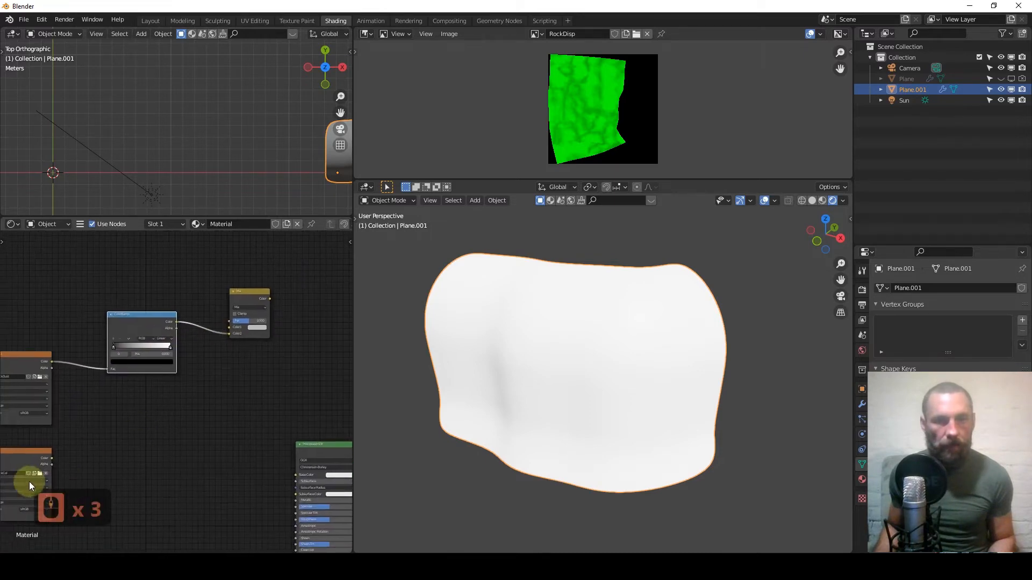
pyautogui.moveTo(52, 457); pyautogui.dragTo(235, 332)
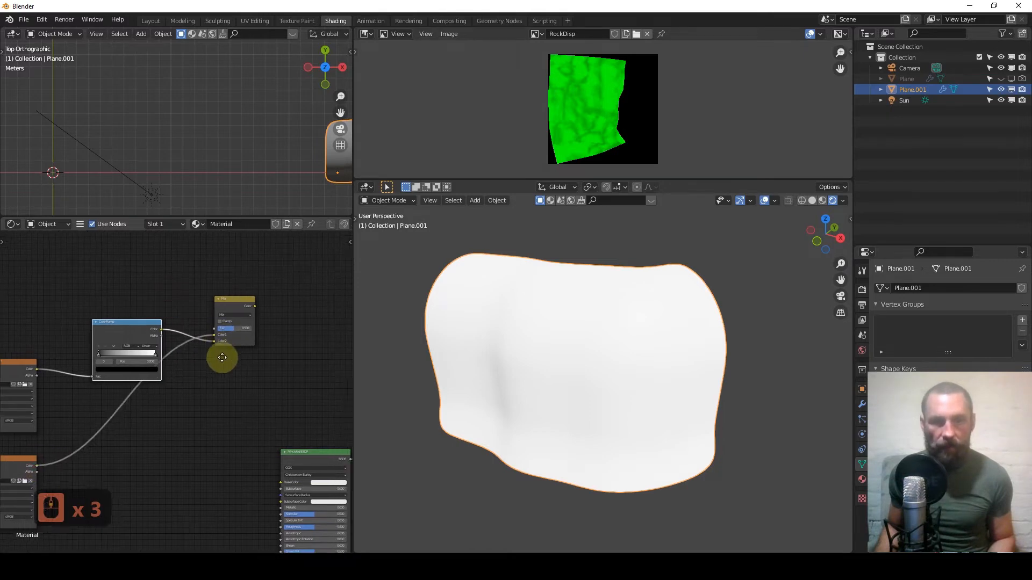
# Set the Mix node's factor to 1.000 and its blending mode to Multiply.
pyautogui.scroll(4, 230, 330)
pyautogui.moveTo(256, 297); pyautogui.dragTo(253, 329)
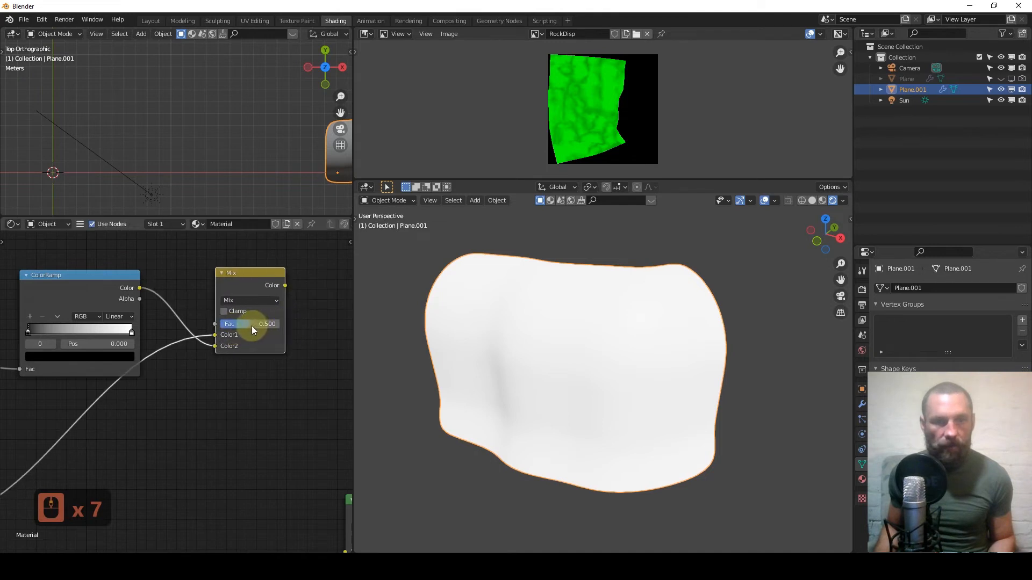
pyautogui.click(272, 306)
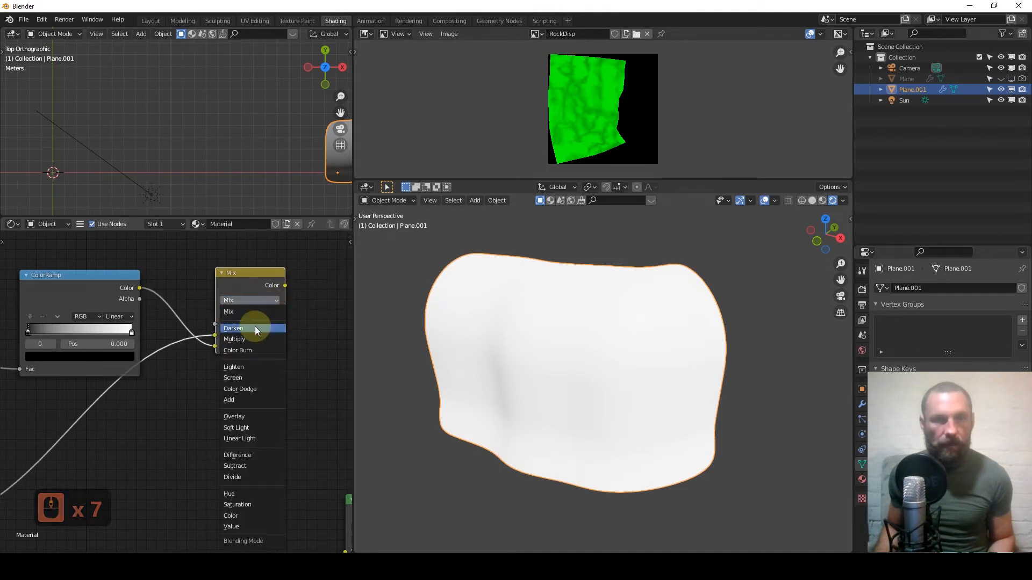
pyautogui.click(257, 341)
# Connect the Multiply node's Color output to the Principled BSDF's Base Color input.
pyautogui.scroll(-9, 170, 393)
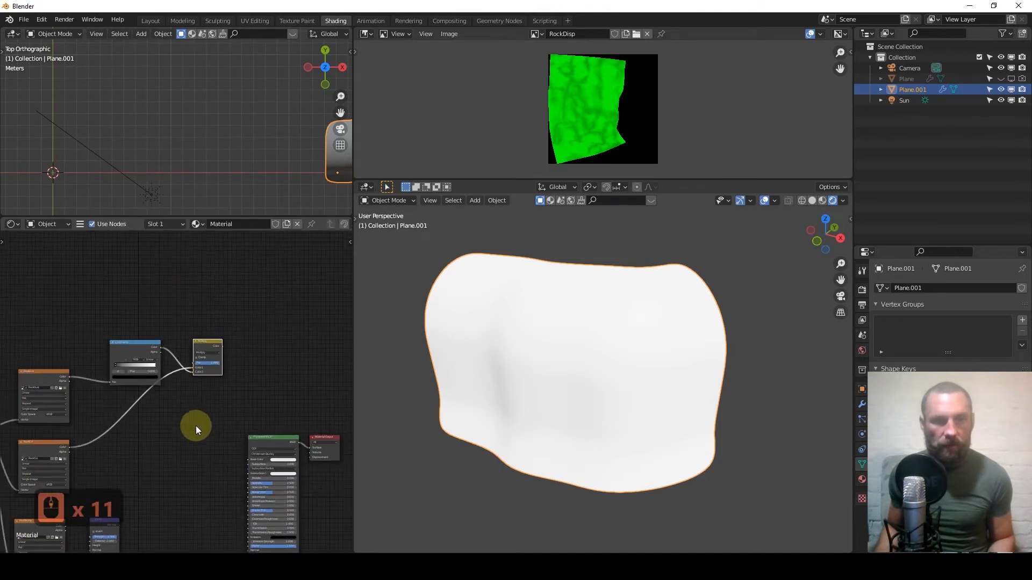
pyautogui.scroll(5, 95, 402)
pyautogui.moveTo(102, 288); pyautogui.dragTo(146, 453)
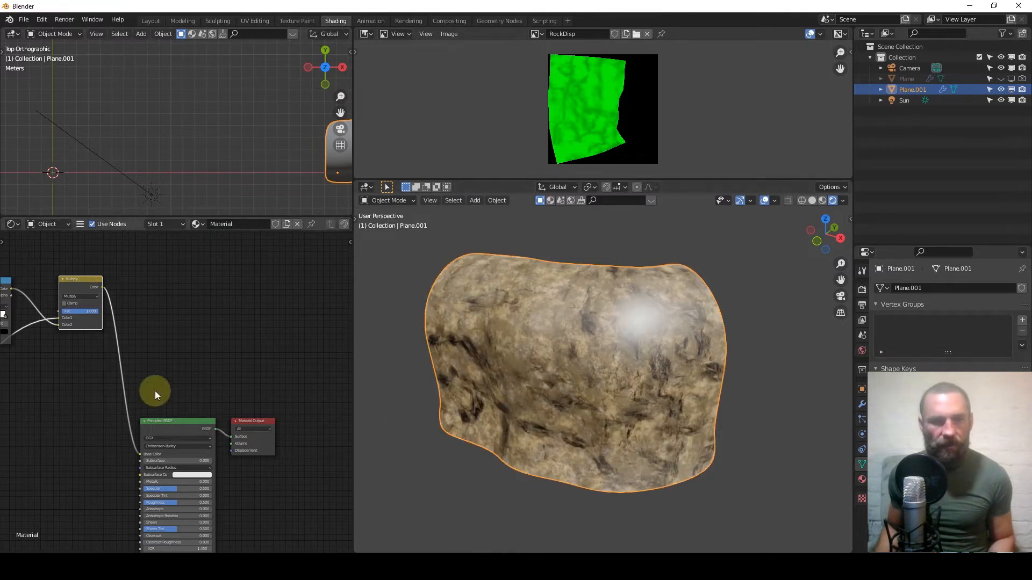
# Connect the RockBump texture's Color output to the Bump node's Height input.
pyautogui.scroll(-5, 156, 395)
pyautogui.scroll(-3, 156, 395)
pyautogui.moveTo(121, 441); pyautogui.dragTo(198, 391, button='middle')
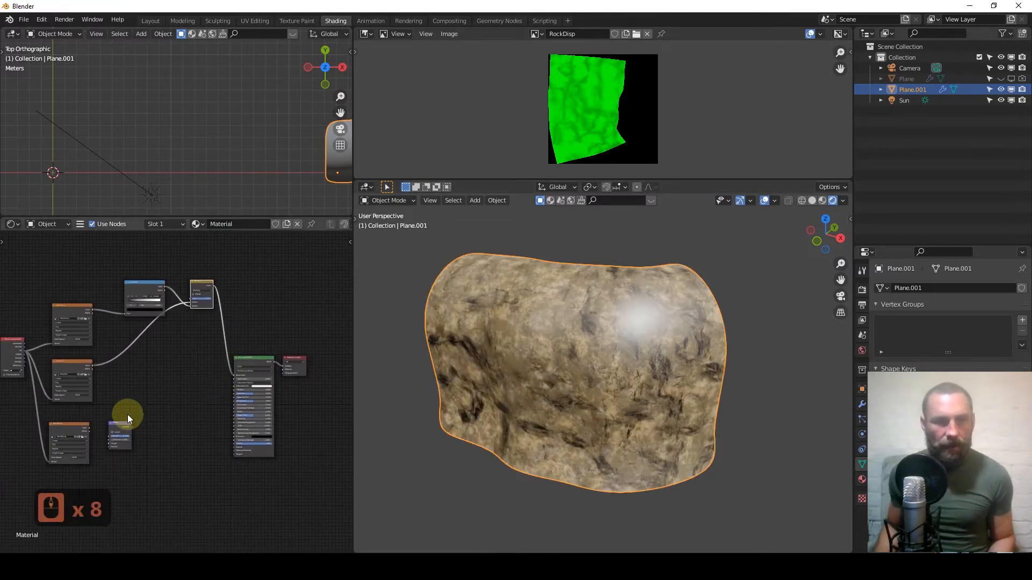
pyautogui.scroll(6, 129, 416)
pyautogui.moveTo(132, 417); pyautogui.dragTo(122, 443, button='middle')
pyautogui.scroll(10, 258, 322)
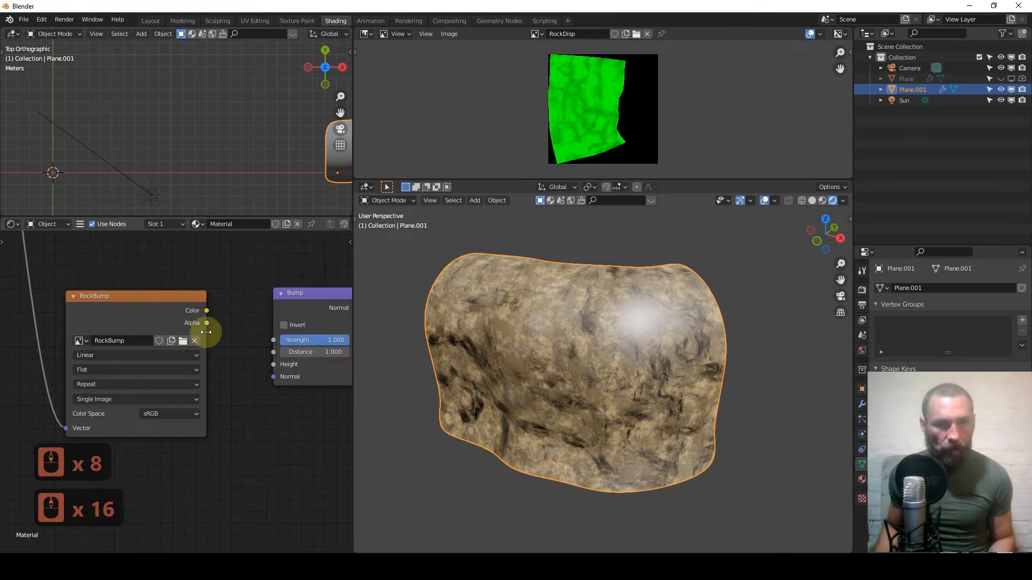
pyautogui.moveTo(207, 311); pyautogui.dragTo(254, 360)
# Connect the Bump node's Normal output to the Principled BSDF's Normal input.
pyautogui.scroll(-14, 256, 363)
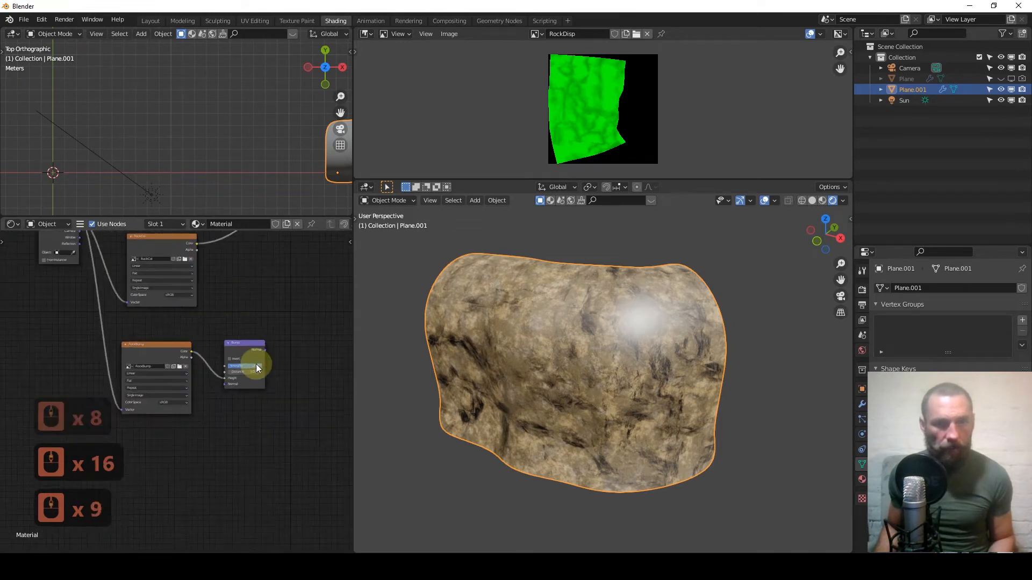
pyautogui.scroll(7, 170, 398)
pyautogui.moveTo(206, 423); pyautogui.dragTo(117, 317, button='middle')
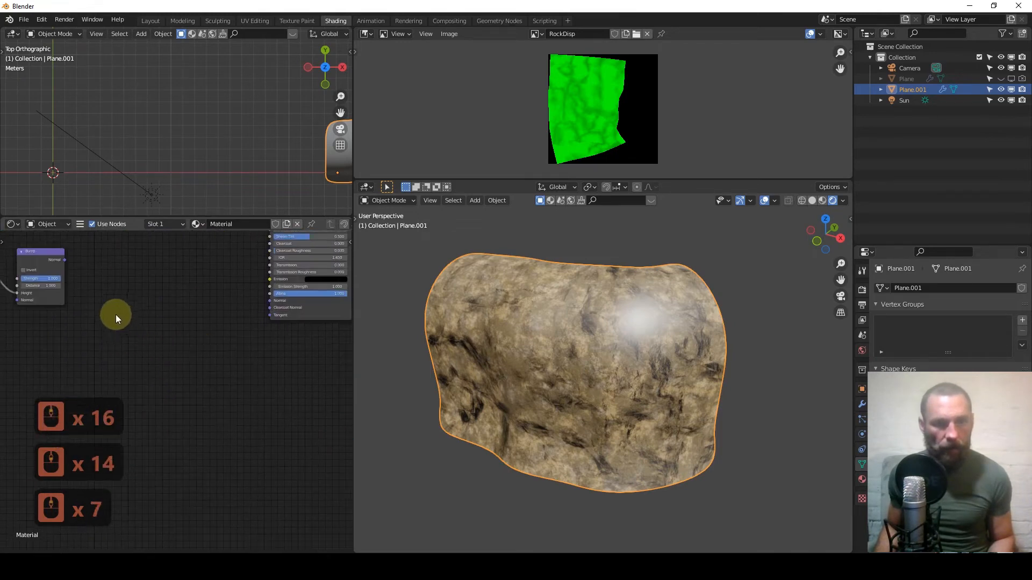
pyautogui.moveTo(68, 261); pyautogui.dragTo(268, 300)
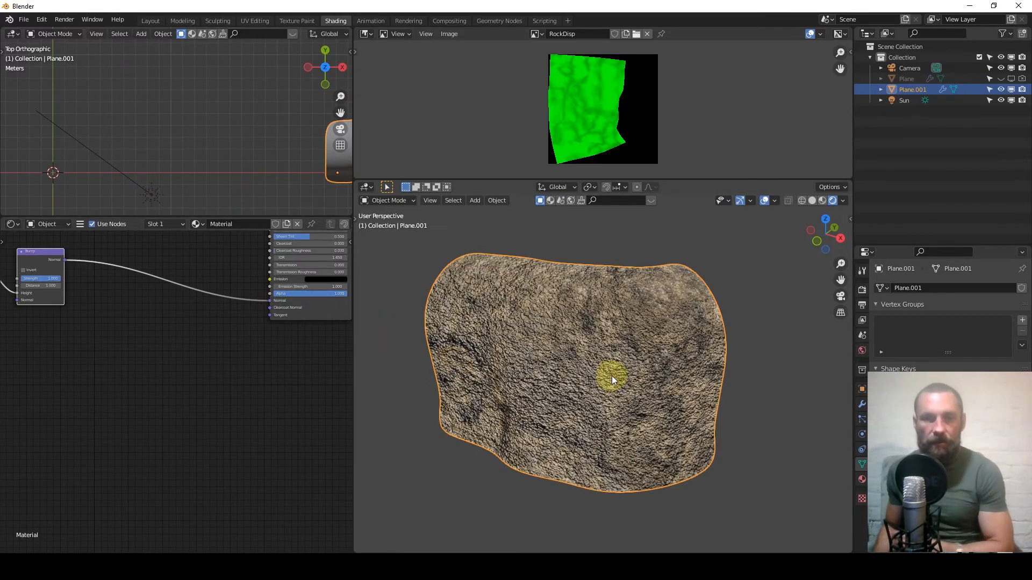
# Set the Bump node's strength to 0.3.
pyautogui.scroll(6, 612, 375)
pyautogui.scroll(-4, 586, 369)
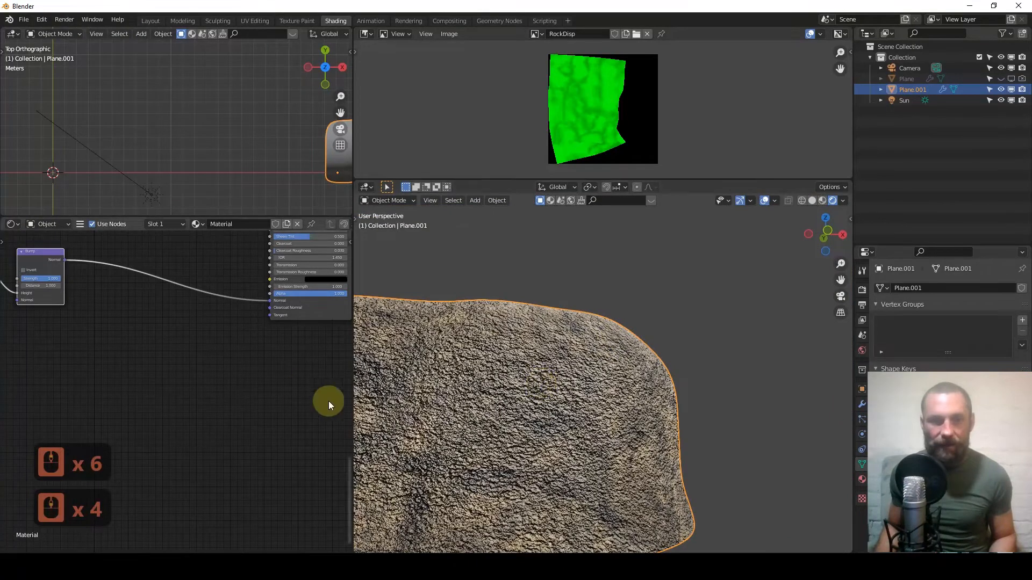
pyautogui.moveTo(151, 338); pyautogui.dragTo(263, 375, button='middle')
pyautogui.scroll(12, 161, 348)
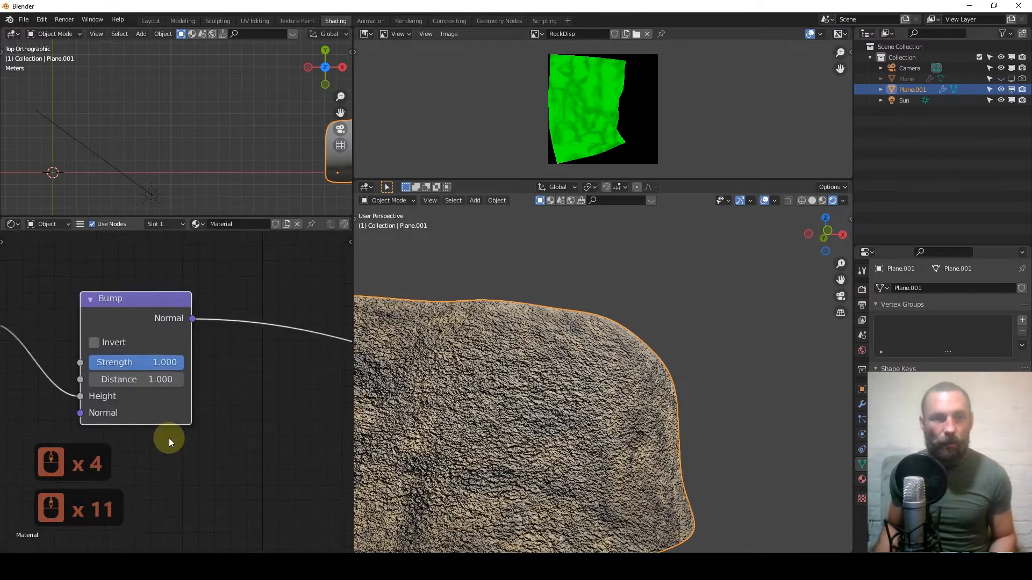
pyautogui.click(154, 365)
pyautogui.write('.3')
pyautogui.press('Return')
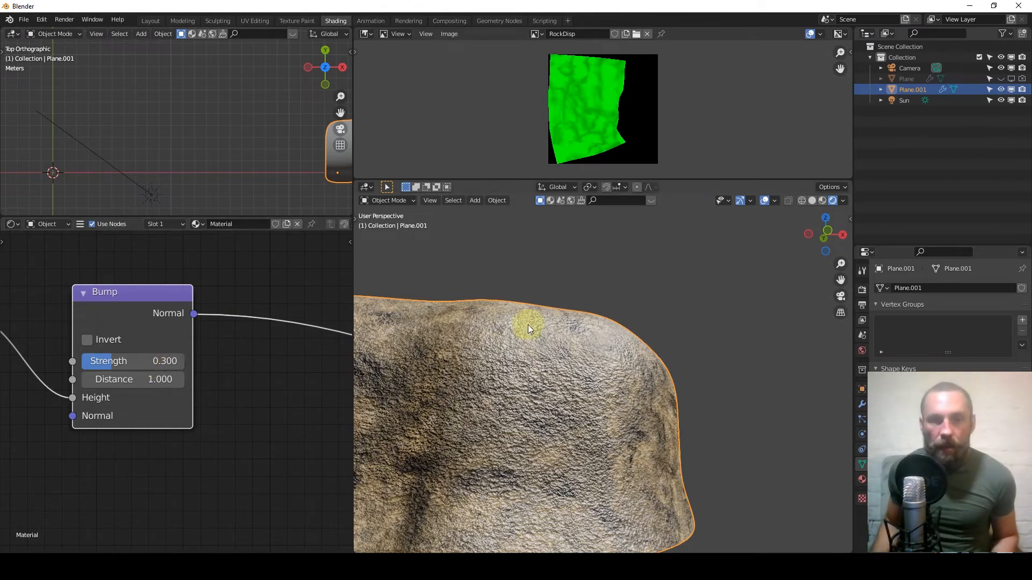
# Add a Displace modifier to Plane.001 after its Subdivision modifier.
pyautogui.scroll(-20, 121, 349)
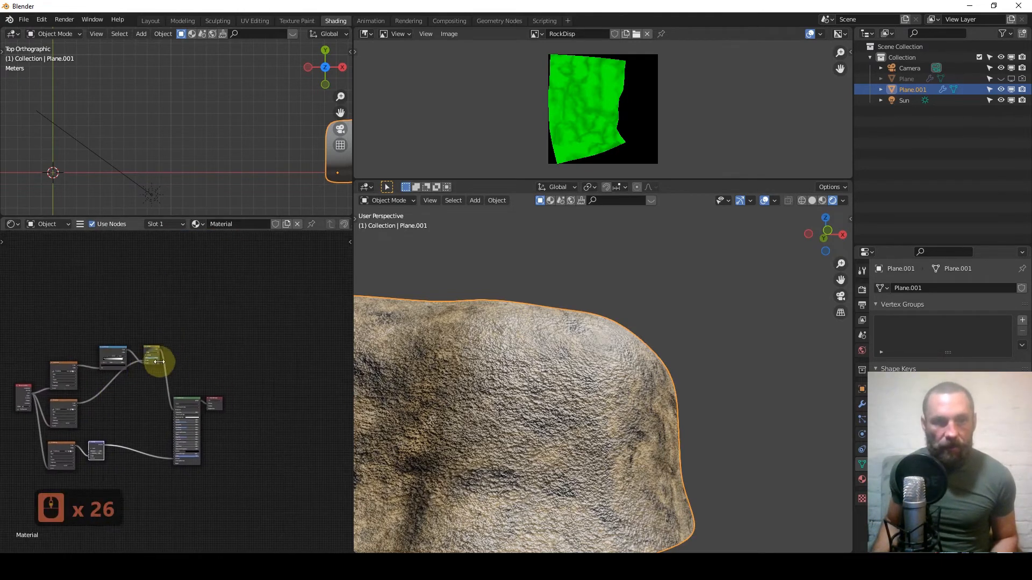
pyautogui.scroll(7, 147, 343)
pyautogui.scroll(-4, 147, 343)
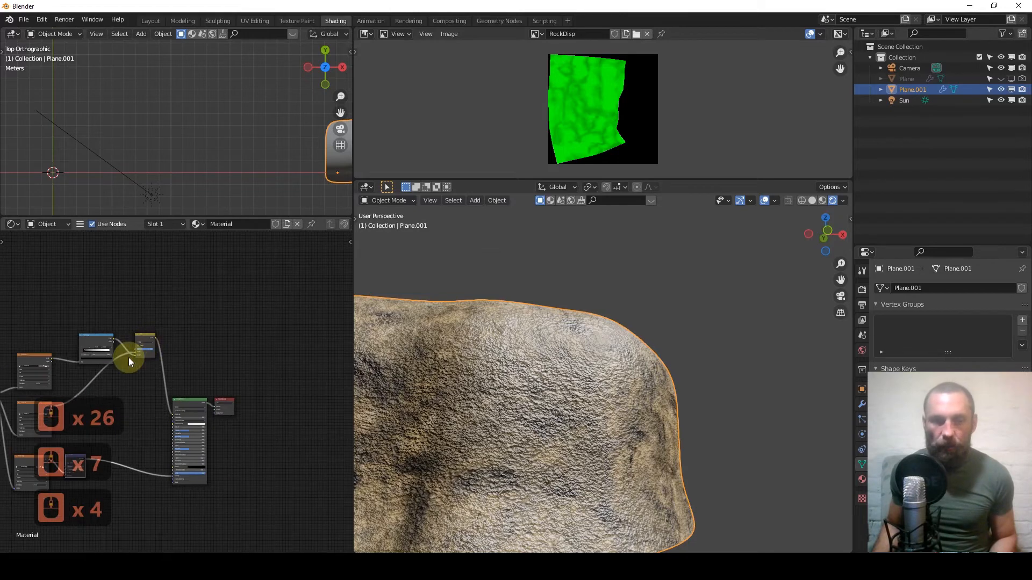
pyautogui.scroll(-3, 570, 355)
pyautogui.moveTo(519, 394); pyautogui.dragTo(783, 369, button='middle')
pyautogui.click(863, 402)
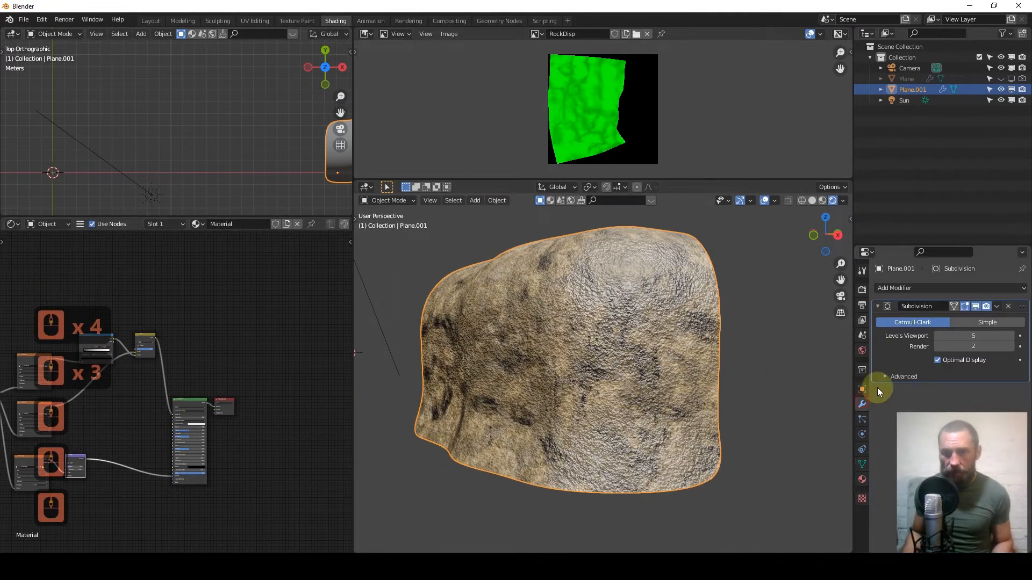
pyautogui.click(942, 287)
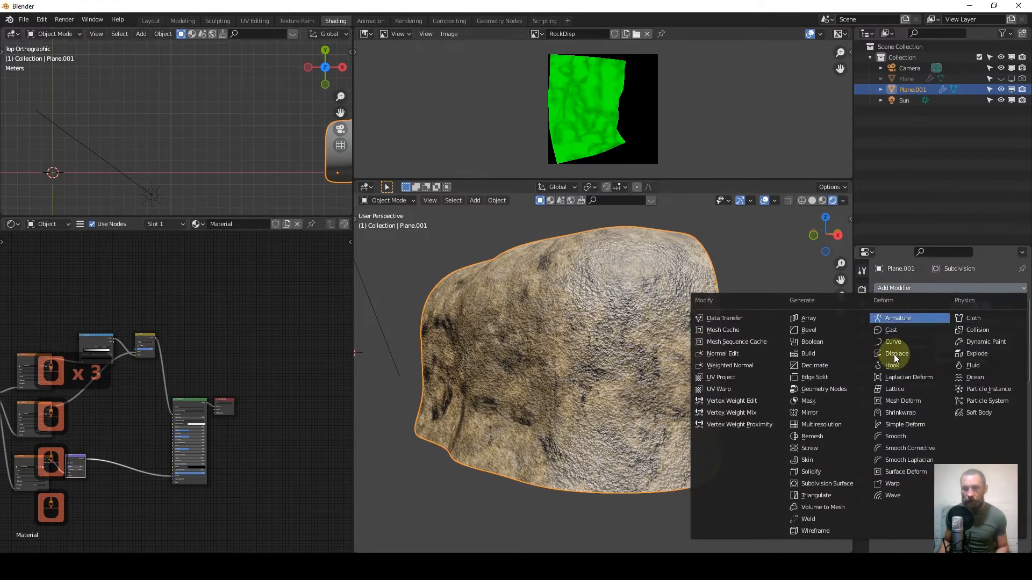
pyautogui.click(909, 352)
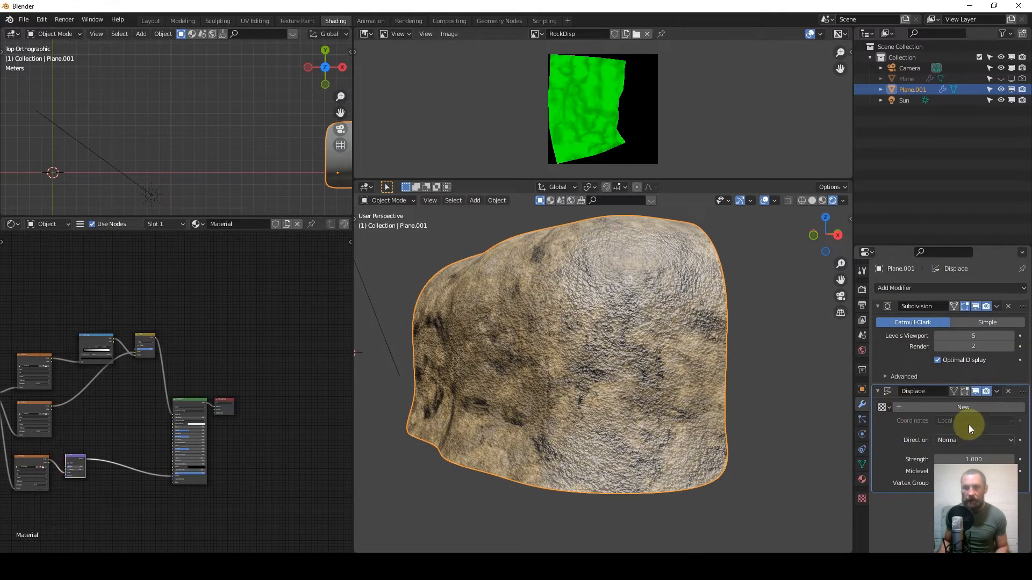
# Create a new texture for the Displace modifier, with UV coordinates and a midlevel of 0.
pyautogui.click(941, 406)
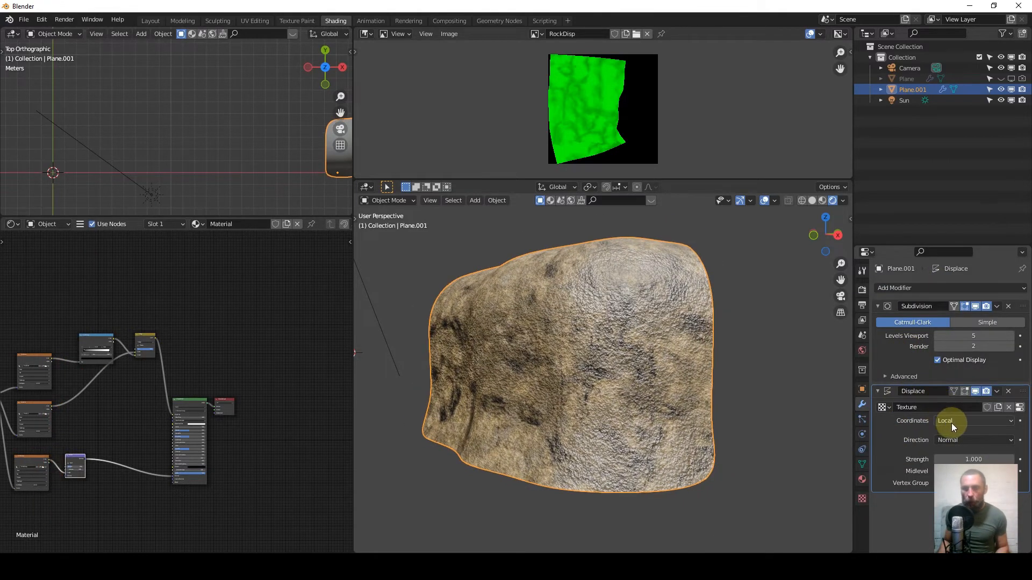
pyautogui.click(949, 422)
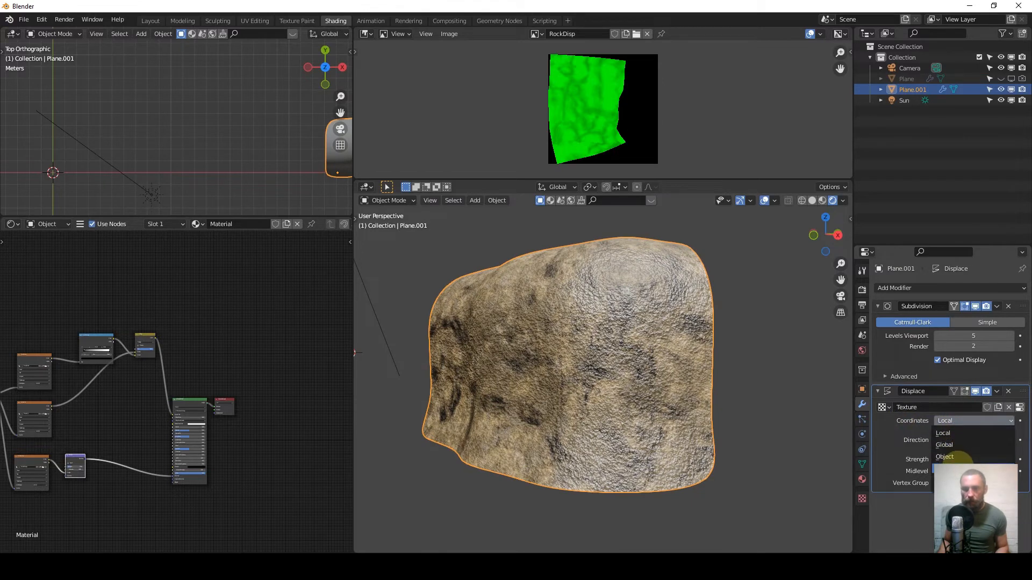
pyautogui.click(951, 469)
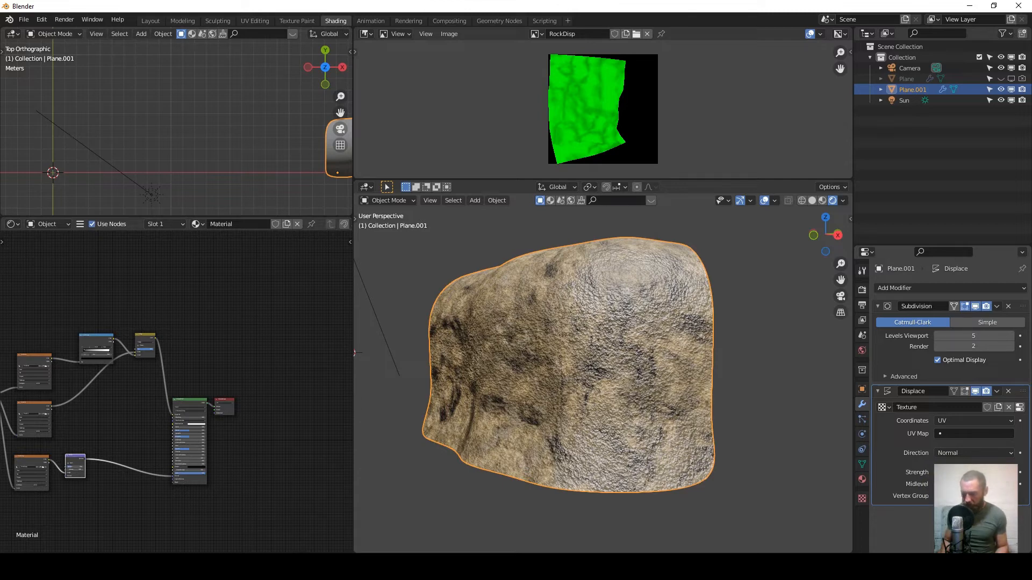
pyautogui.write('0')
pyautogui.press('Return')
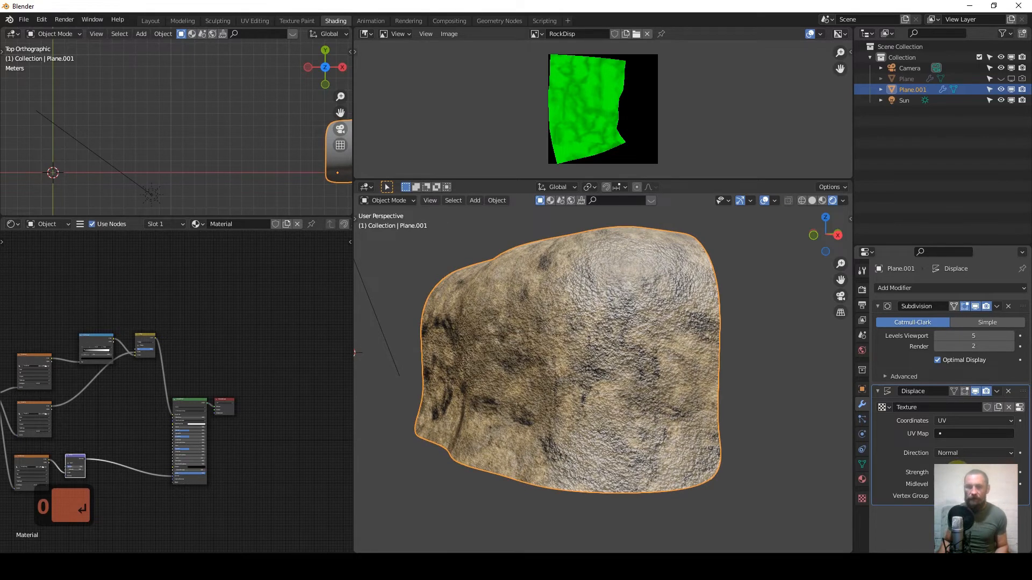
# Load RockDisp.exr from the Music folder as the image of the Displace modifier's texture.
pyautogui.click(862, 500)
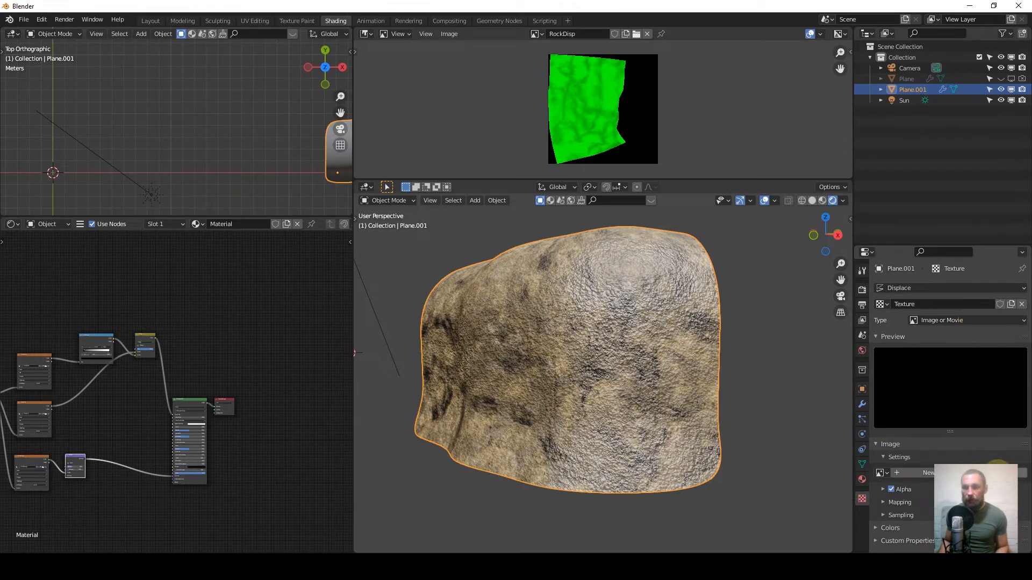
pyautogui.click(1021, 473)
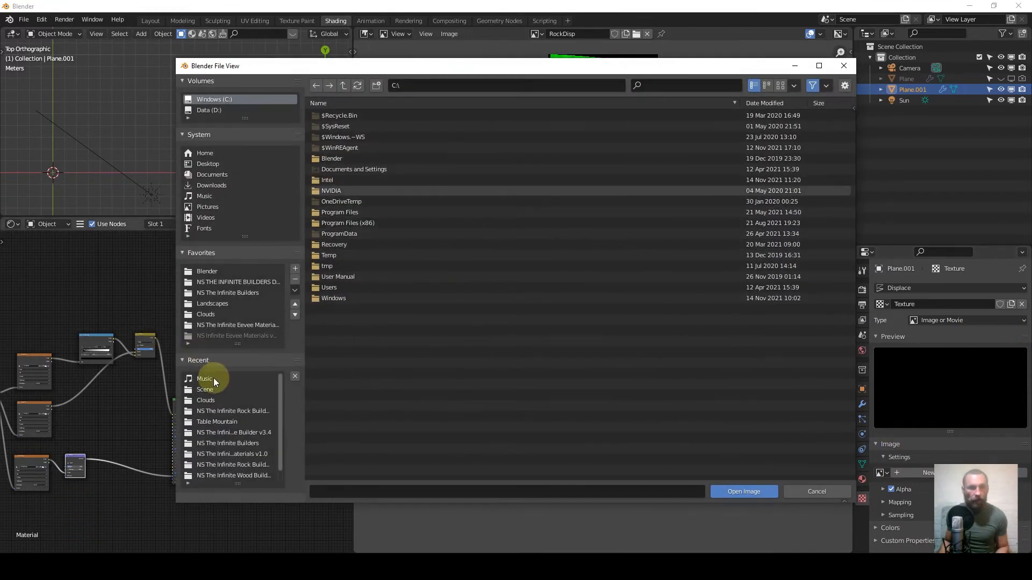
pyautogui.click(214, 379)
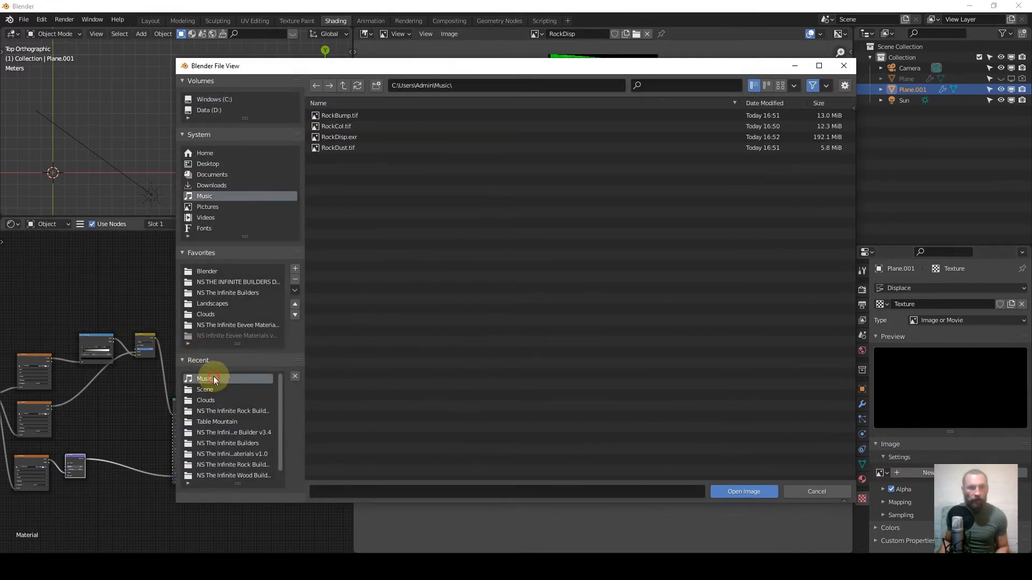
pyautogui.doubleClick(347, 138)
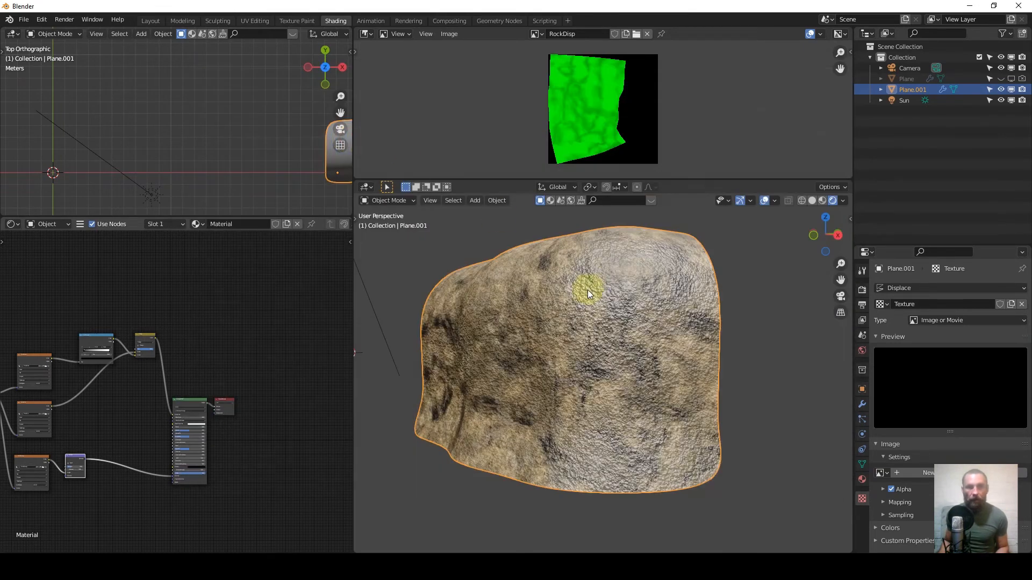
# Try a Displace modifier strength of 5, and set it to 4 instead.
pyautogui.click(862, 404)
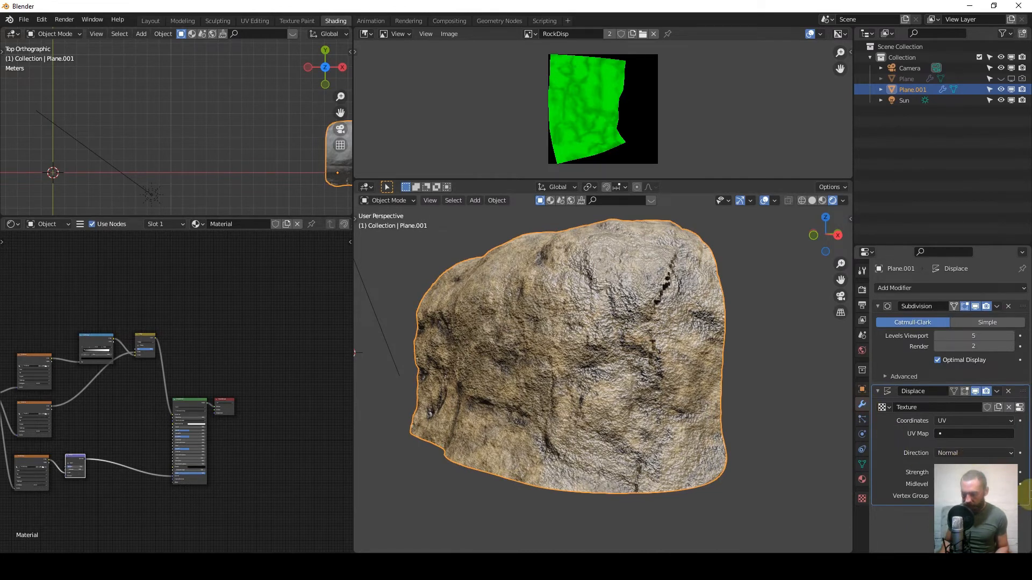
pyautogui.press('Return')
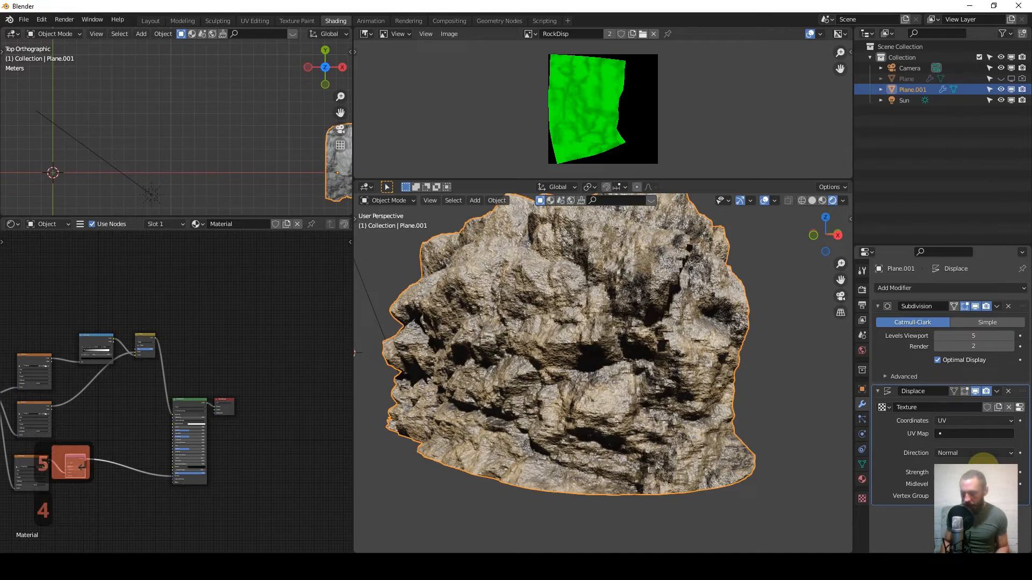
pyautogui.write('4')
pyautogui.press('Return')
# Examine the displaced rock from different angles and review its complete material node tree.
pyautogui.scroll(-2, 566, 307)
pyautogui.moveTo(565, 307); pyautogui.dragTo(682, 352, button='middle')
pyautogui.keyDown('shift'); pyautogui.moveTo(610, 365); pyautogui.dragTo(541, 335, button='middle'); pyautogui.keyUp('shift')
pyautogui.keyDown('shift'); pyautogui.moveTo(711, 387); pyautogui.dragTo(635, 371, button='middle'); pyautogui.keyUp('shift')
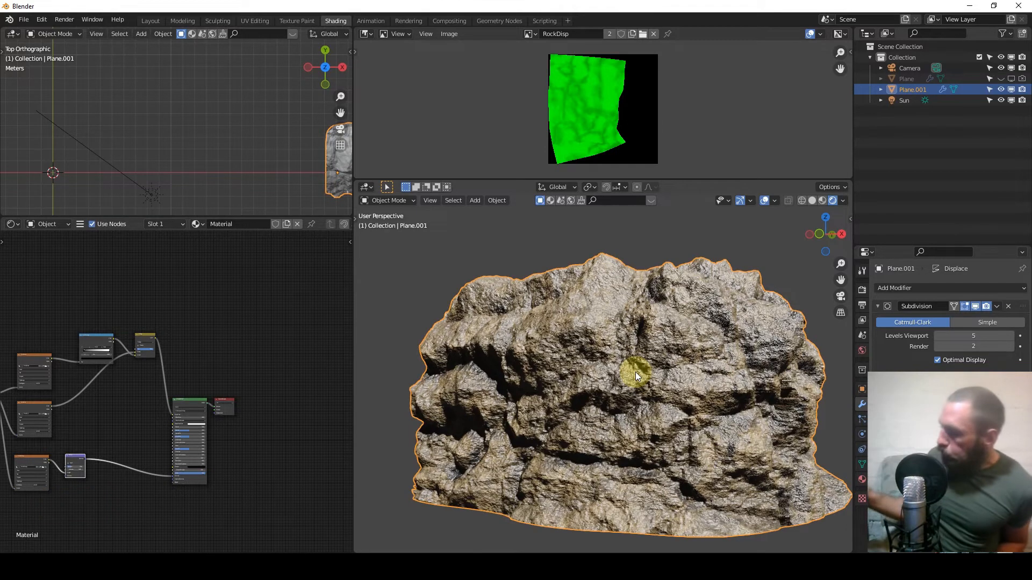
pyautogui.moveTo(624, 379)
pyautogui.mouseDown(button='middle')
pyautogui.moveTo(605, 355)
pyautogui.moveTo(612, 391)
pyautogui.mouseUp(button='middle')
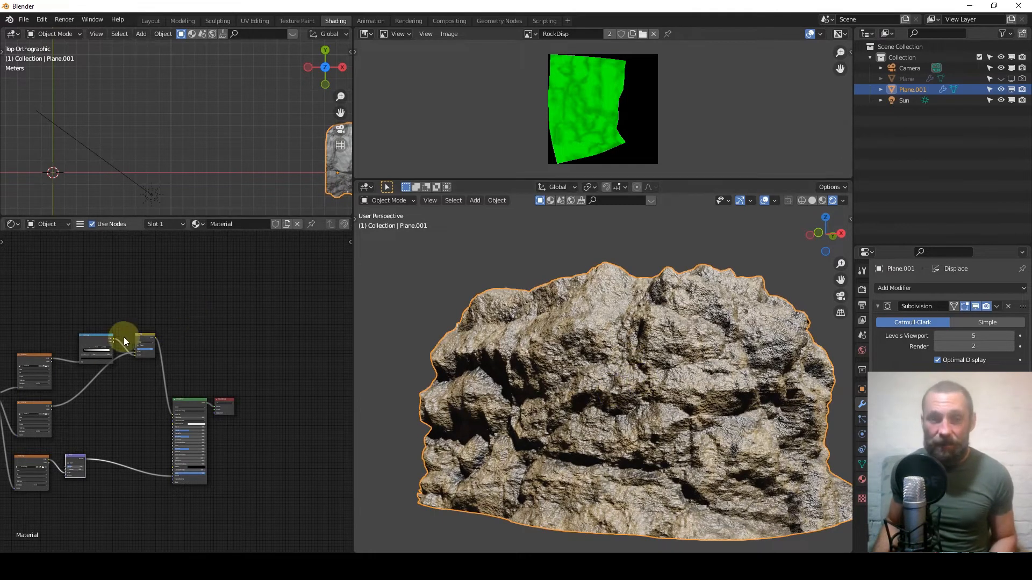
pyautogui.scroll(-12, 156, 390)
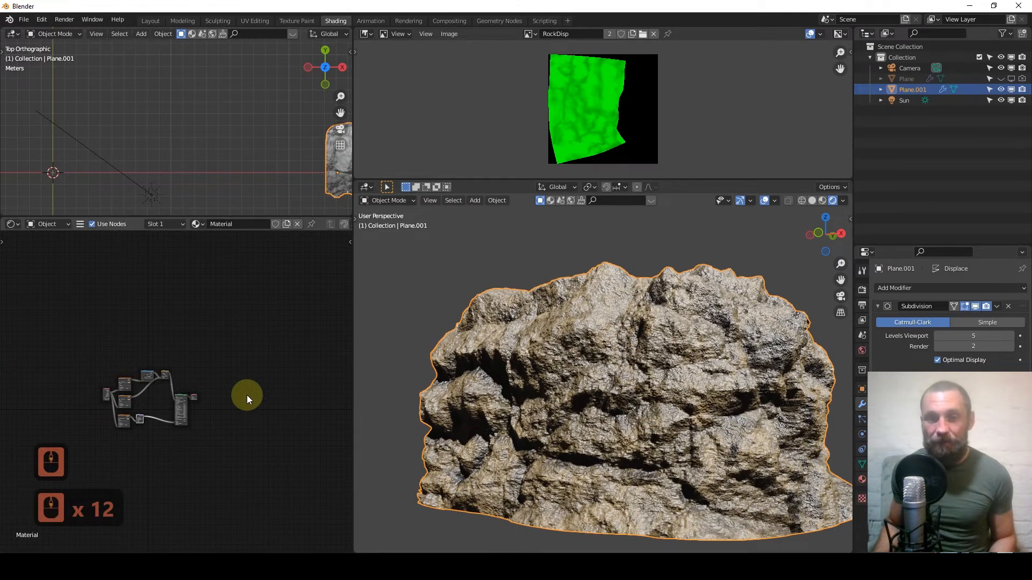
pyautogui.scroll(5, 246, 396)
pyautogui.moveTo(200, 401); pyautogui.dragTo(203, 371, button='middle')
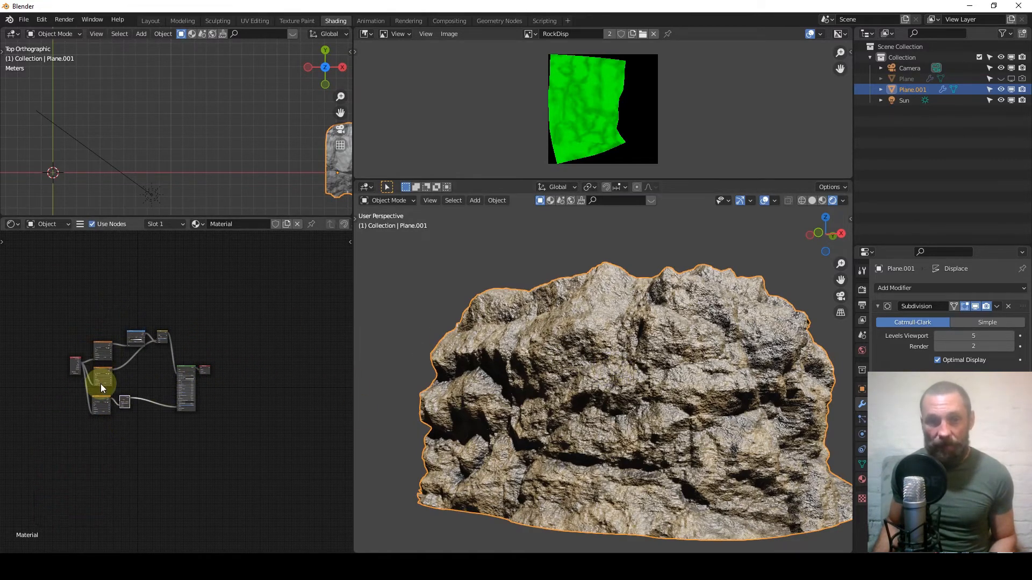
# Inspect the displaced rock's surface detail, silhouette and dark crevices up close, from a distance and from both sides.
pyautogui.moveTo(703, 420)
pyautogui.keyDown('shift'); pyautogui.mouseDown(button='middle')
pyautogui.moveTo(663, 350)
pyautogui.moveTo(784, 361)
pyautogui.moveTo(647, 365)
pyautogui.moveTo(569, 325)
pyautogui.moveTo(666, 347)
pyautogui.moveTo(645, 346)
pyautogui.moveTo(634, 361)
pyautogui.moveTo(612, 350)
pyautogui.mouseUp(button='middle'); pyautogui.keyUp('shift')
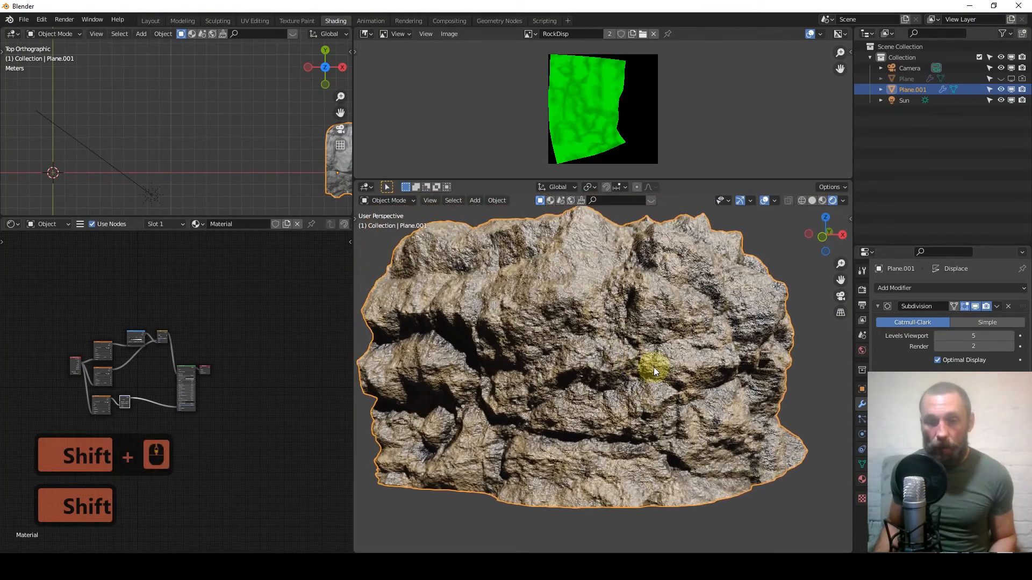
pyautogui.moveTo(547, 362); pyautogui.dragTo(601, 344, button='middle')
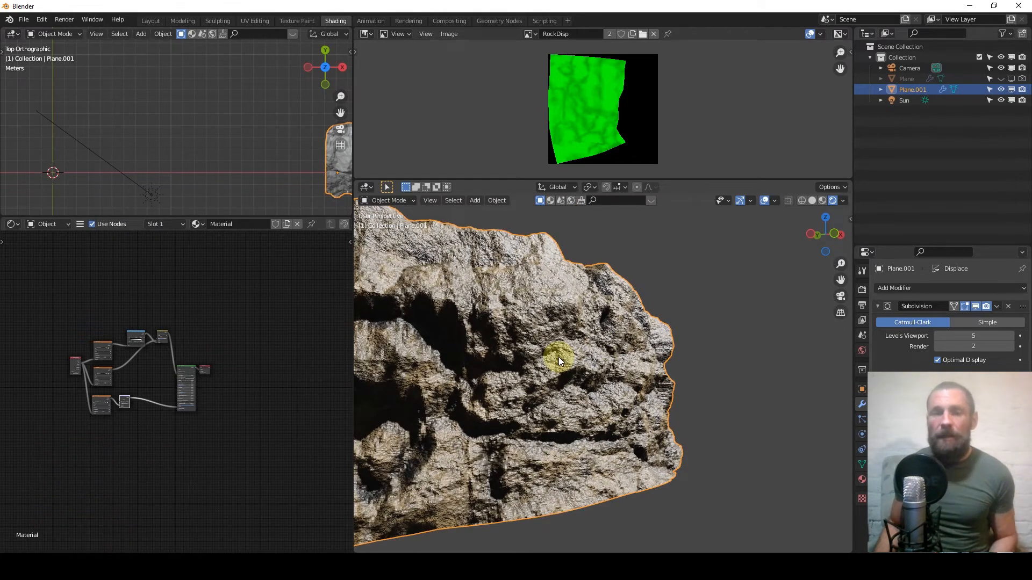
pyautogui.moveTo(559, 356); pyautogui.dragTo(601, 366, button='middle')
pyautogui.scroll(4, 511, 343)
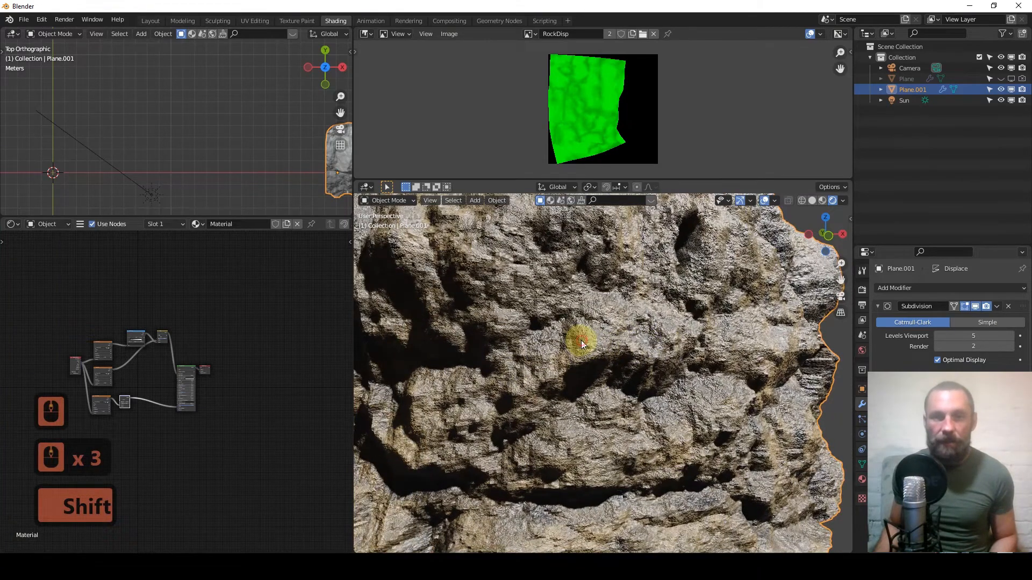
pyautogui.scroll(-8, 582, 340)
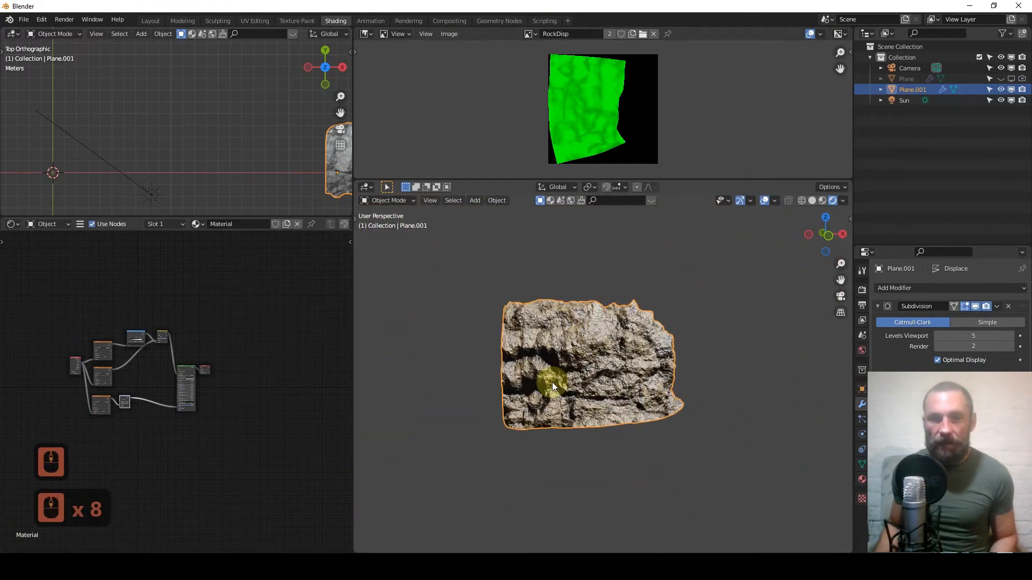
pyautogui.scroll(8, 559, 375)
pyautogui.moveTo(458, 311); pyautogui.dragTo(537, 318, button='middle')
pyautogui.scroll(-2, 506, 328)
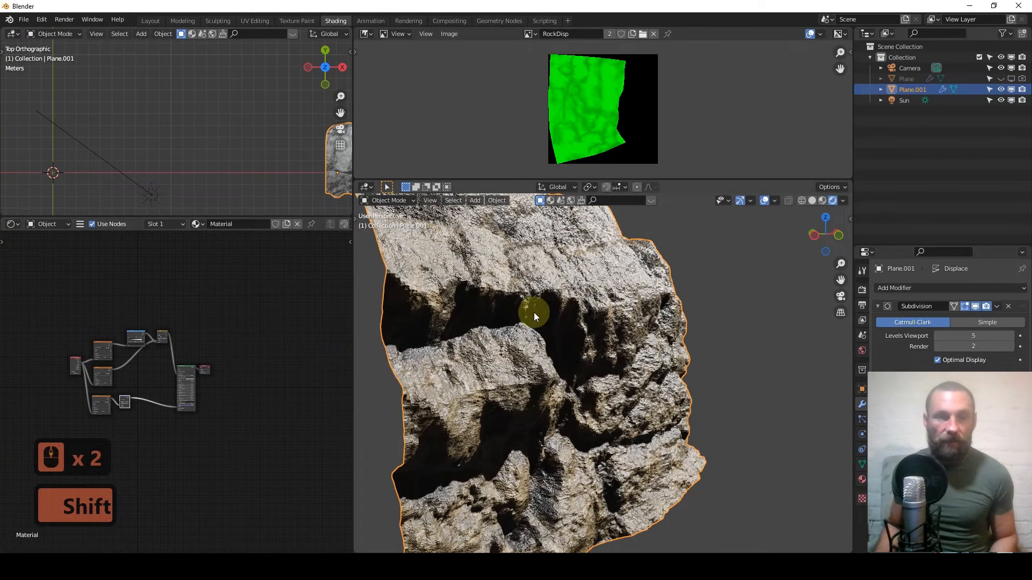
pyautogui.moveTo(561, 339); pyautogui.dragTo(582, 343, button='middle')
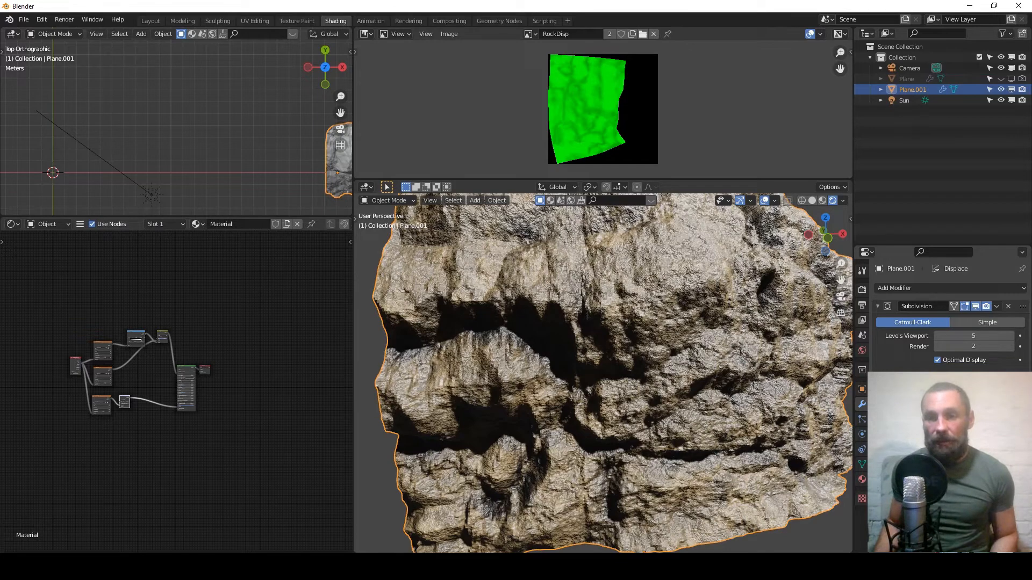
pyautogui.scroll(-1, 948, 430)
pyautogui.scroll(2, 949, 430)
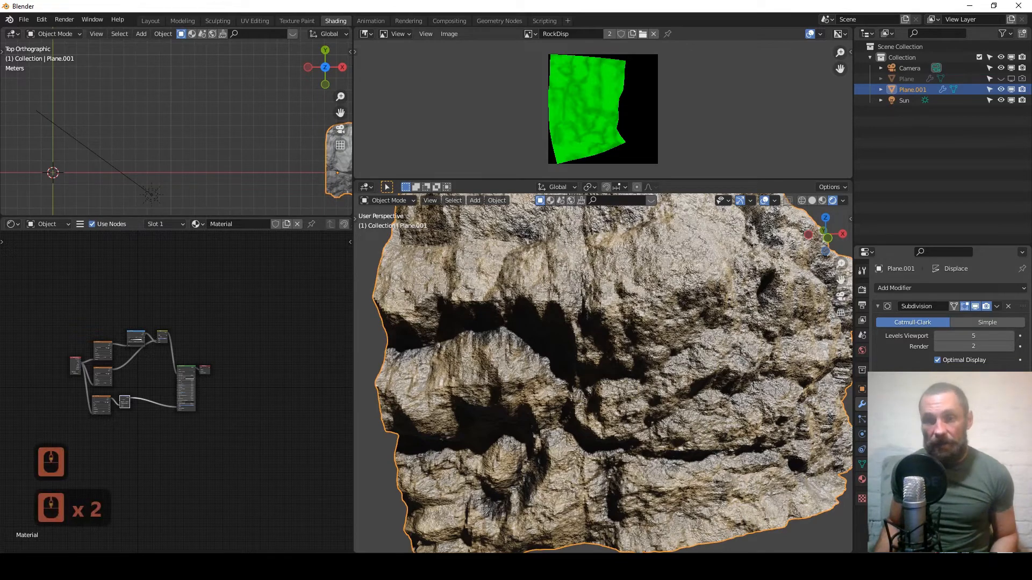
pyautogui.scroll(-2, 677, 366)
pyautogui.moveTo(703, 350); pyautogui.dragTo(618, 359, button='middle')
pyautogui.scroll(-2, 714, 348)
pyautogui.moveTo(730, 345); pyautogui.dragTo(378, 301, button='middle')
pyautogui.moveTo(493, 333); pyautogui.dragTo(562, 326, button='middle')
pyautogui.scroll(3, 568, 344)
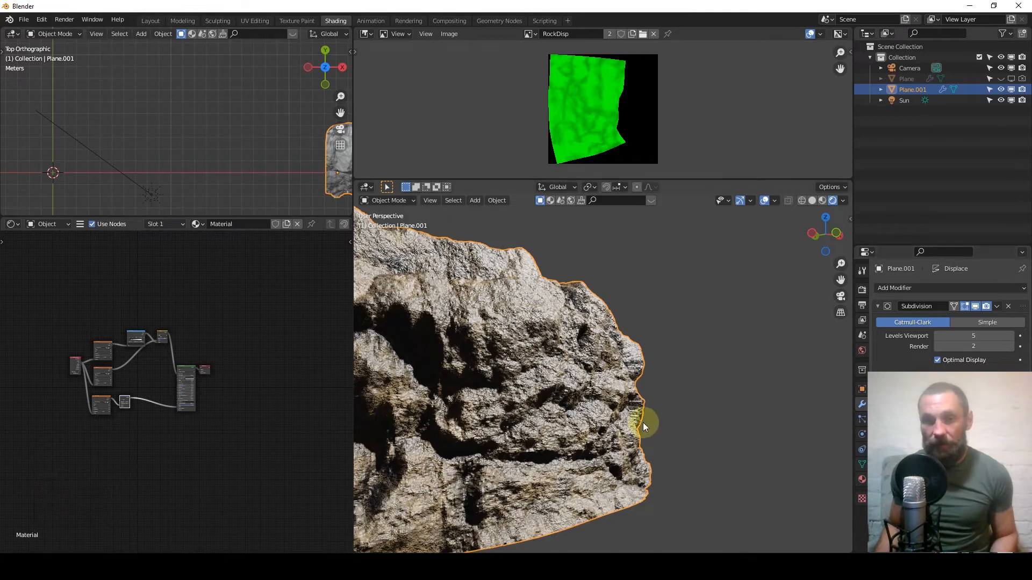
pyautogui.moveTo(643, 423); pyautogui.dragTo(576, 382, button='middle')
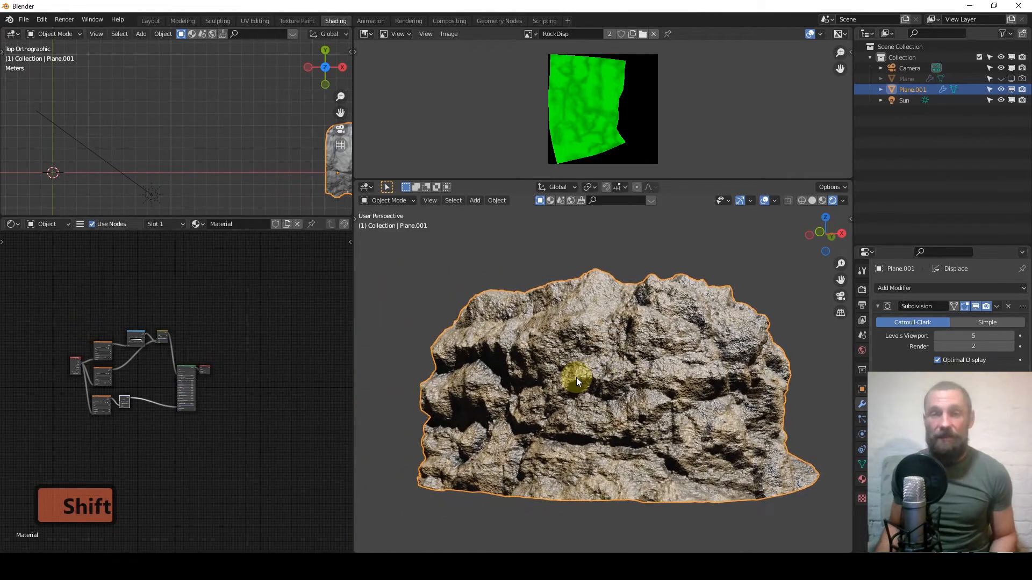
pyautogui.moveTo(576, 378)
pyautogui.mouseDown(button='middle')
pyautogui.moveTo(615, 398)
pyautogui.moveTo(519, 397)
pyautogui.moveTo(560, 384)
pyautogui.moveTo(592, 389)
pyautogui.moveTo(559, 376)
pyautogui.mouseUp(button='middle')
pyautogui.scroll(9, 196, 339)
pyautogui.scroll(1, 538, 391)
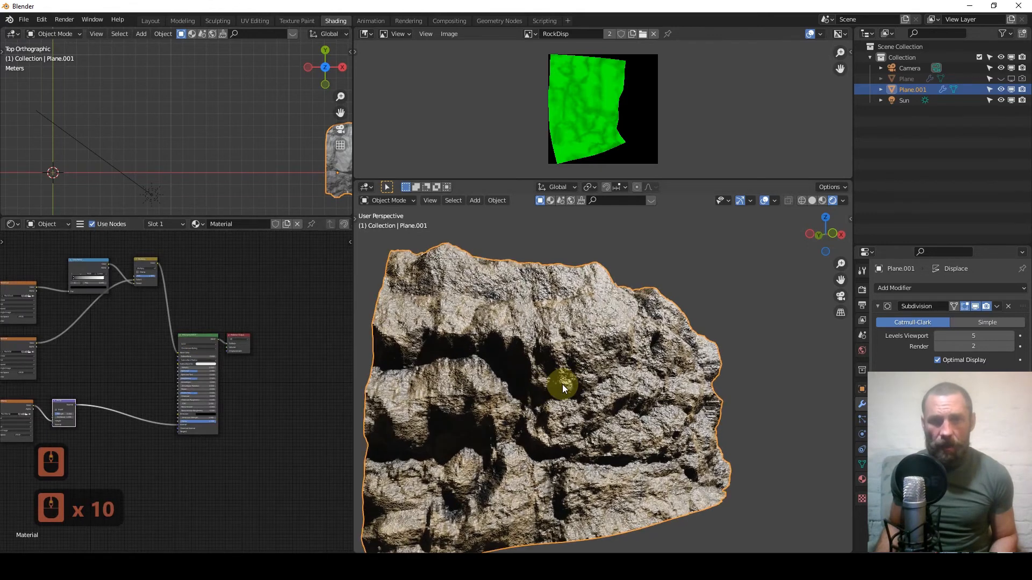
# Rotate the Sun light in the top view so that its direction line points toward the rock.
pyautogui.scroll(-6, 210, 156)
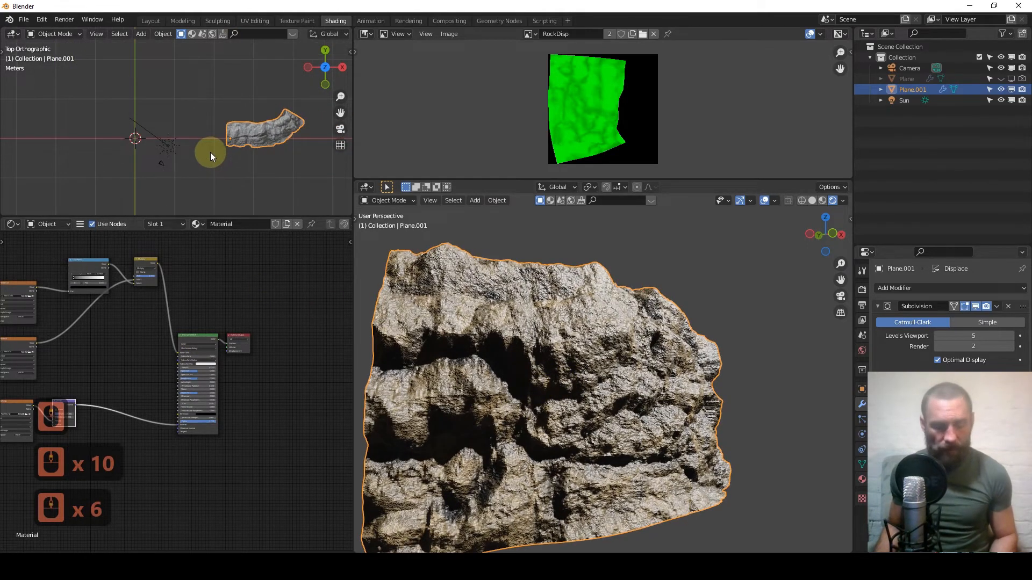
pyautogui.press('KP_7')
pyautogui.click(168, 142)
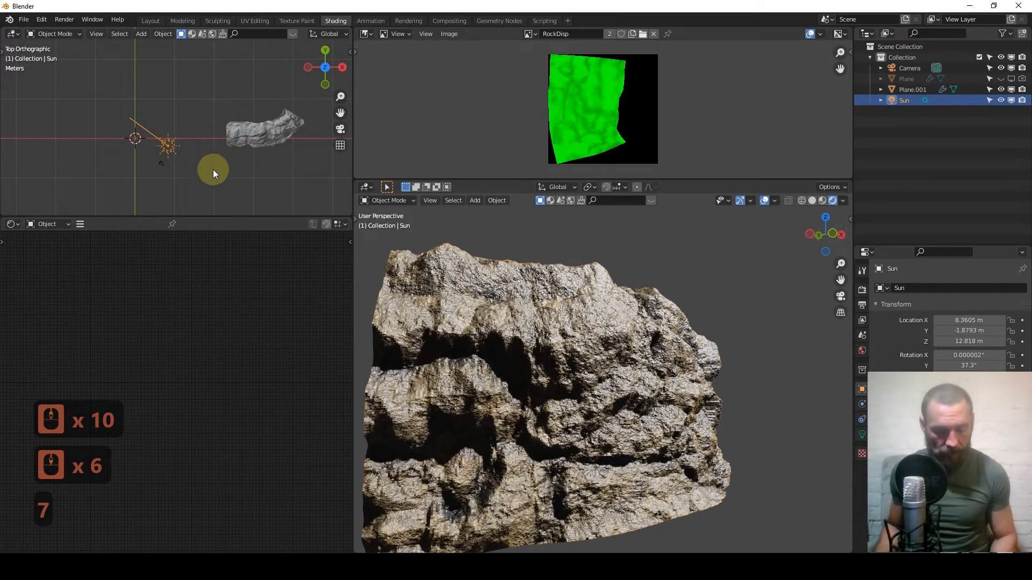
pyautogui.press('r')
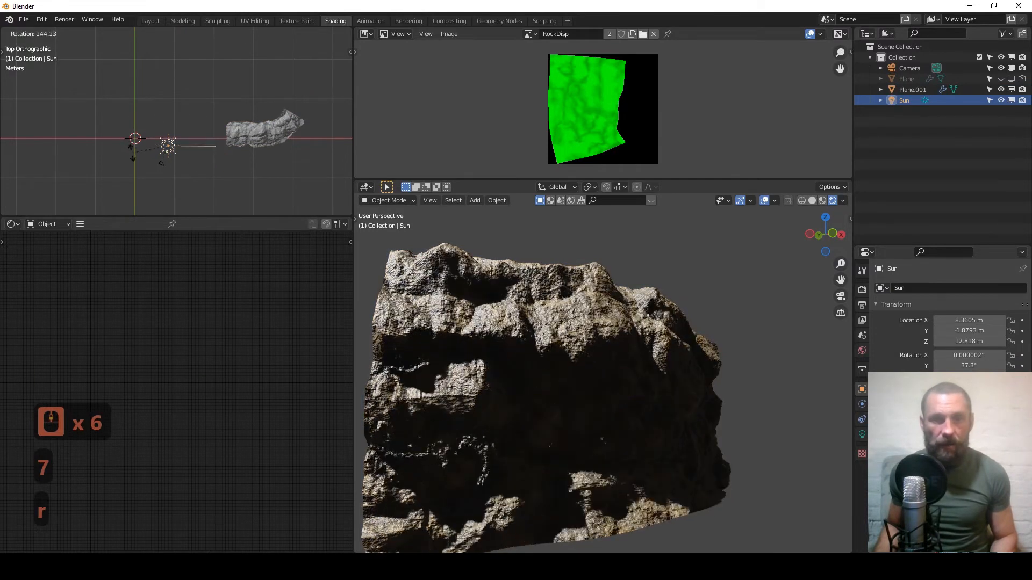
pyautogui.click(138, 161)
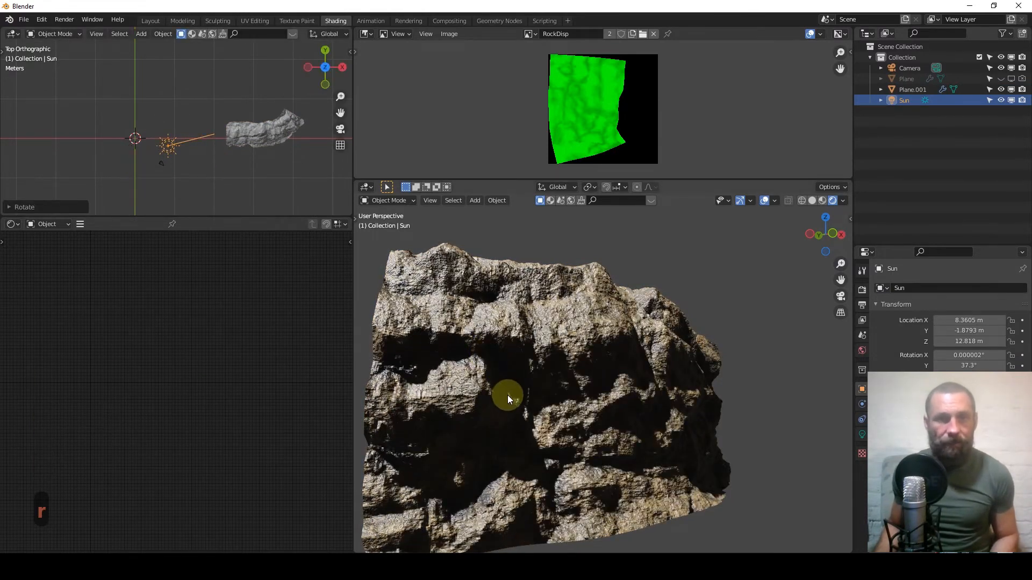
pyautogui.keyDown('shift'); pyautogui.moveTo(507, 395); pyautogui.dragTo(525, 360, button='middle'); pyautogui.keyUp('shift')
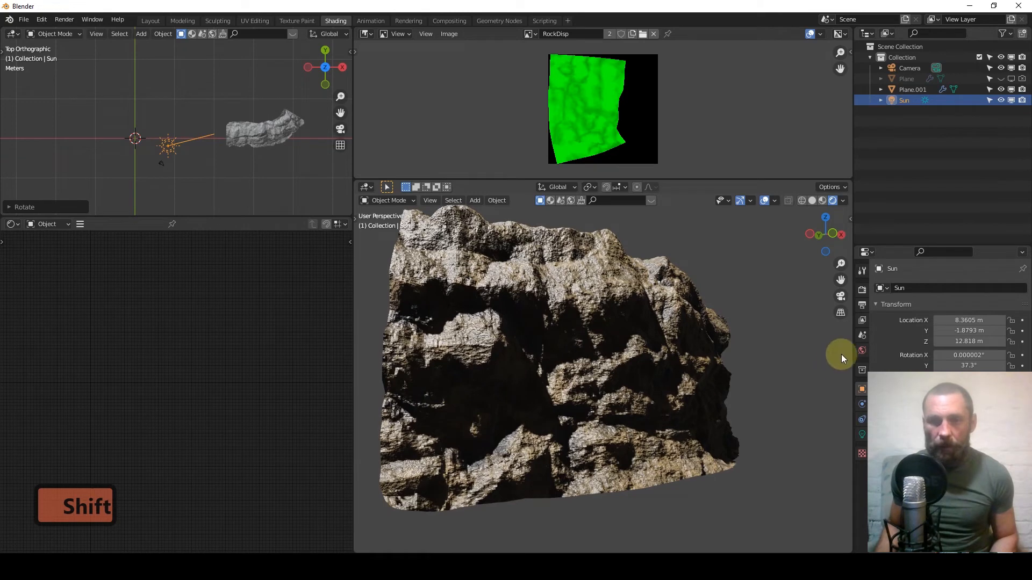
# Select the rock and add a Fresnel node to its material, above the RockDust image texture.
pyautogui.click(592, 350)
pyautogui.moveTo(140, 369); pyautogui.dragTo(210, 472, button='middle')
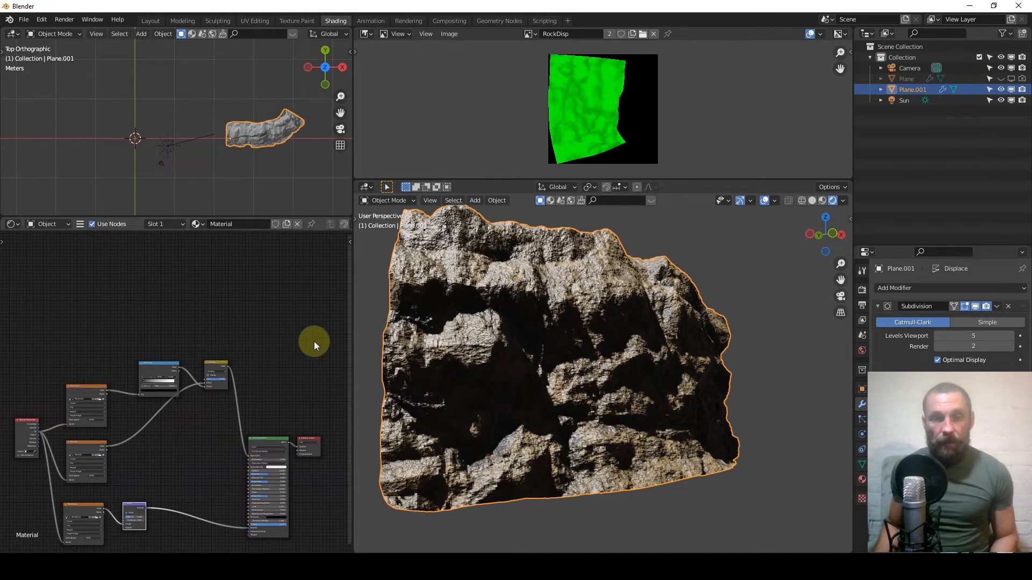
pyautogui.moveTo(542, 361); pyautogui.dragTo(672, 301, button='middle')
pyautogui.moveTo(646, 371); pyautogui.dragTo(461, 371, button='middle')
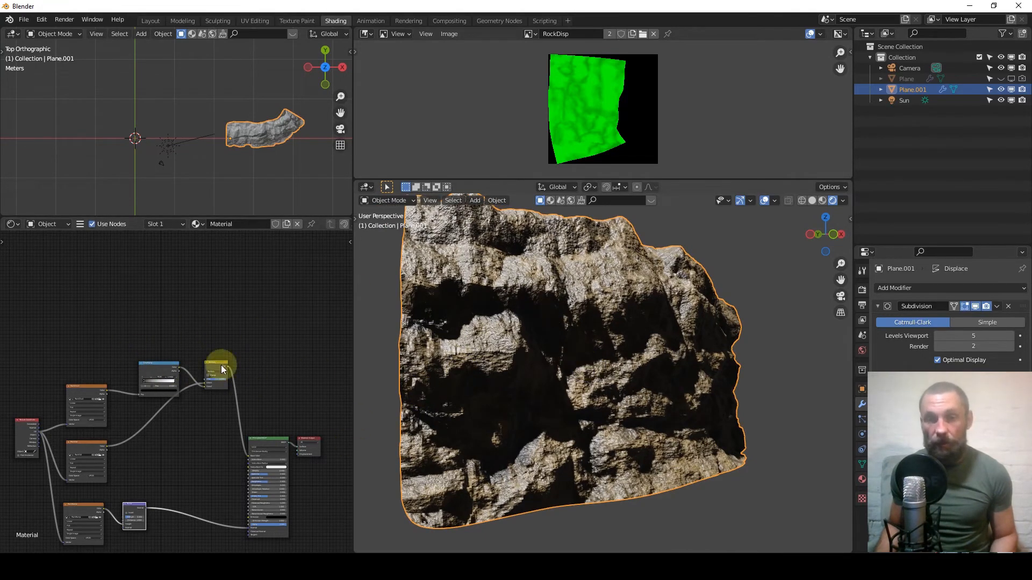
pyautogui.moveTo(143, 369); pyautogui.dragTo(163, 382, button='middle')
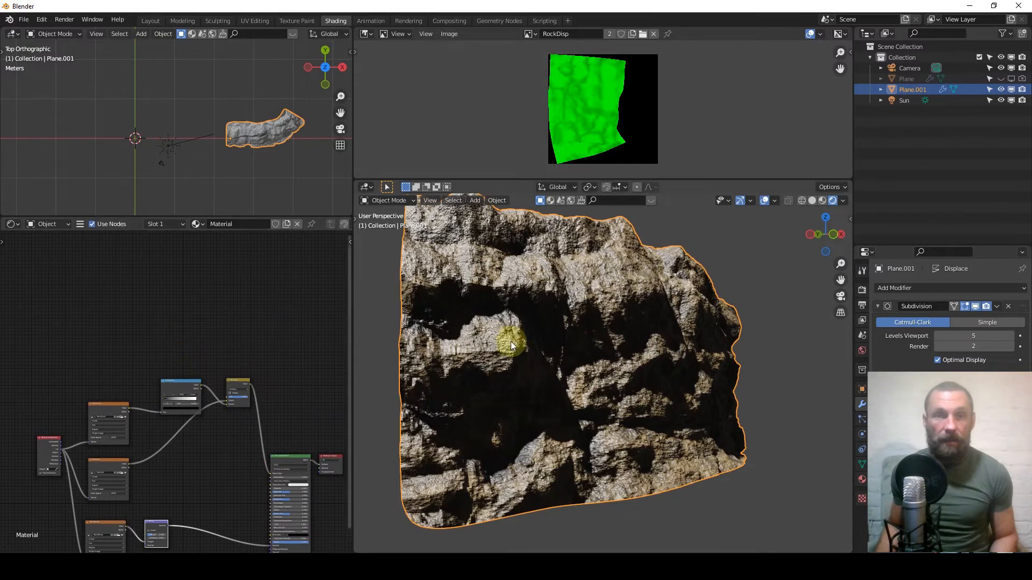
pyautogui.scroll(4, 163, 346)
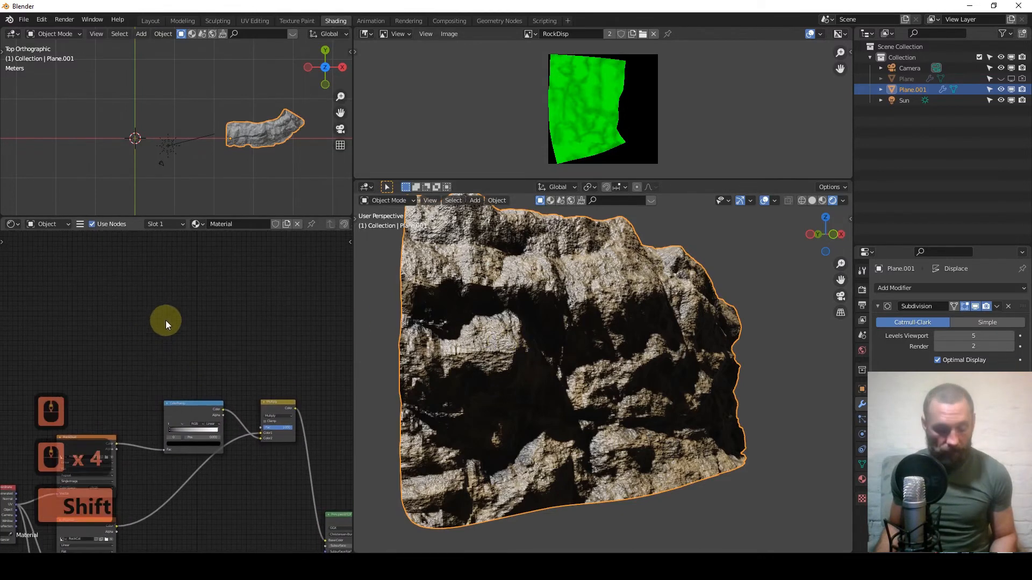
pyautogui.hotkey('shift', 'a')
pyautogui.moveTo(151, 335)
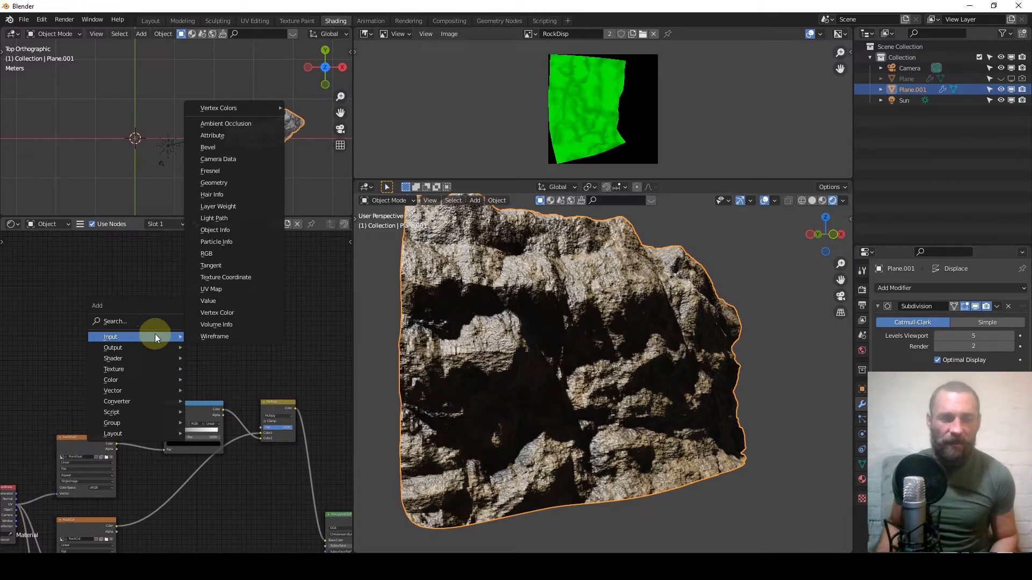
pyautogui.click(237, 171)
pyautogui.click(119, 338)
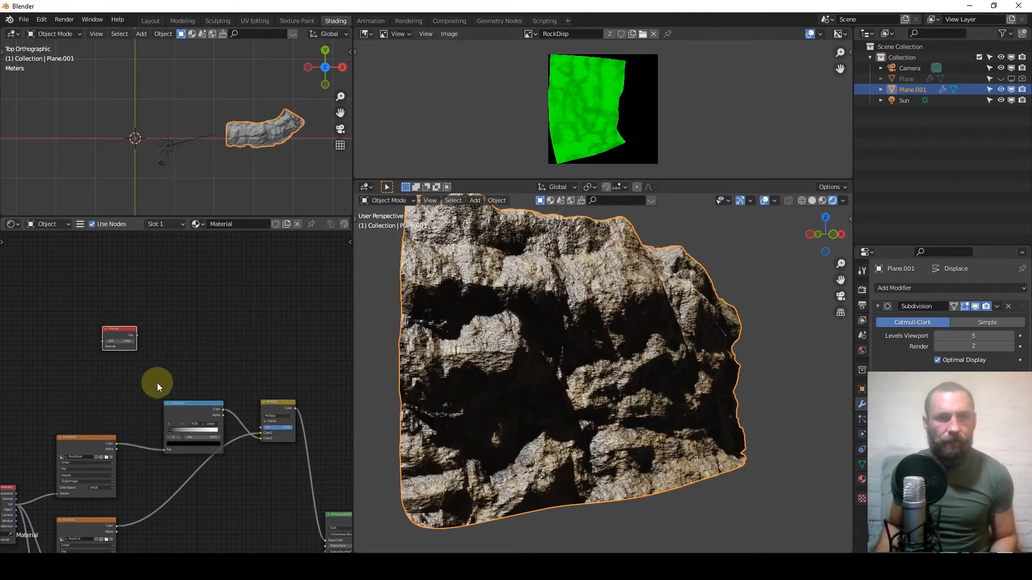
# Duplicate the ColorRamp node, place the copy beside the Fresnel node, and connect the Fresnel Fac output to its Fac input.
pyautogui.click(185, 411)
pyautogui.hotkey('shift', 'd')
pyautogui.click(185, 304)
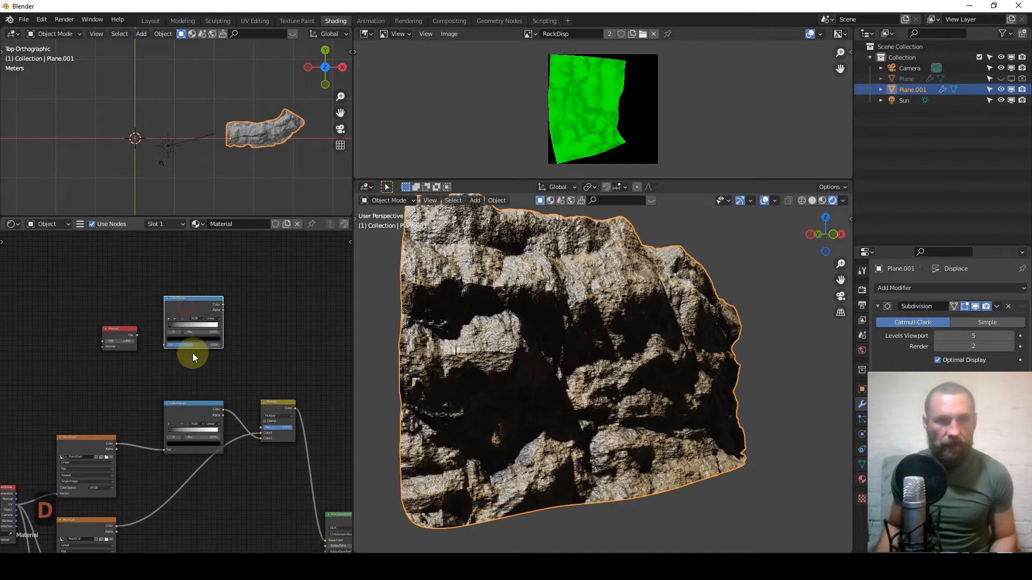
pyautogui.scroll(6, 156, 311)
pyautogui.scroll(5, 156, 310)
pyautogui.moveTo(160, 360); pyautogui.dragTo(175, 368)
pyautogui.scroll(-6, 177, 355)
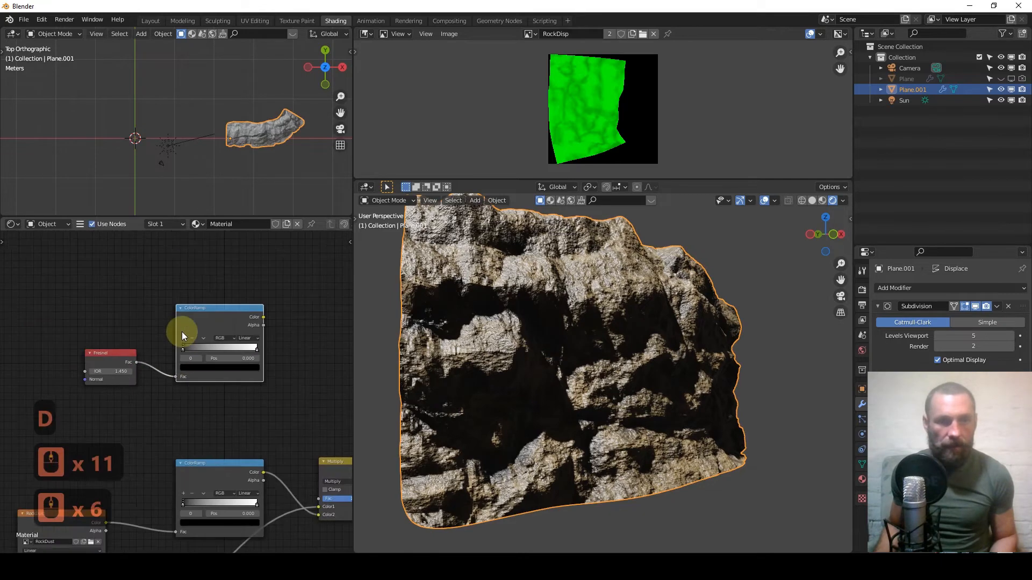
# Preview the Fresnel ColorRamp on the rock and move its black stop to about position 0.205.
pyautogui.keyDown('ctrl'); pyautogui.keyDown('shift'); pyautogui.click(217, 326); pyautogui.keyUp('shift'); pyautogui.keyUp('ctrl')
pyautogui.scroll(10, 194, 325)
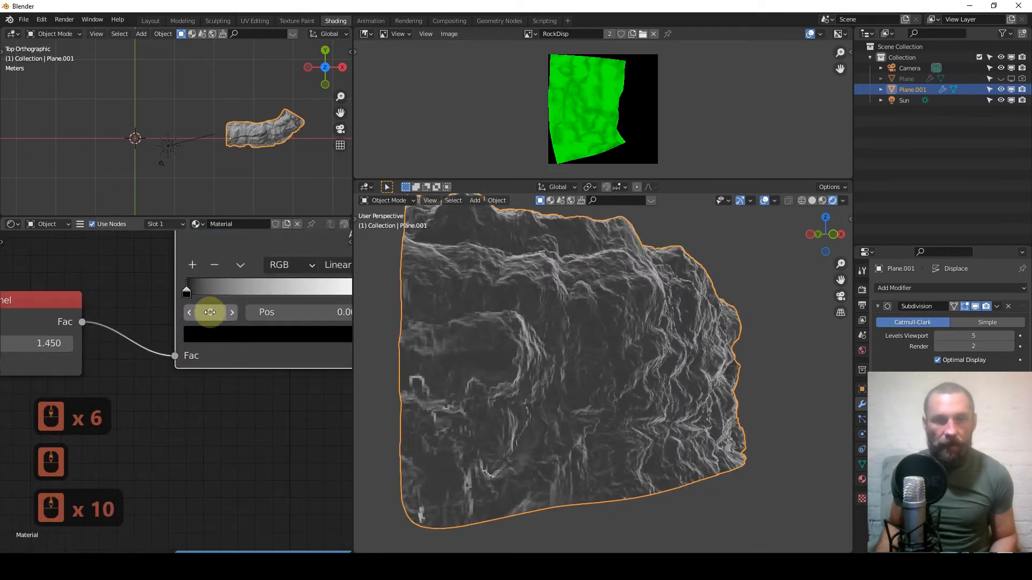
pyautogui.scroll(4, 212, 345)
pyautogui.moveTo(118, 347); pyautogui.dragTo(185, 349)
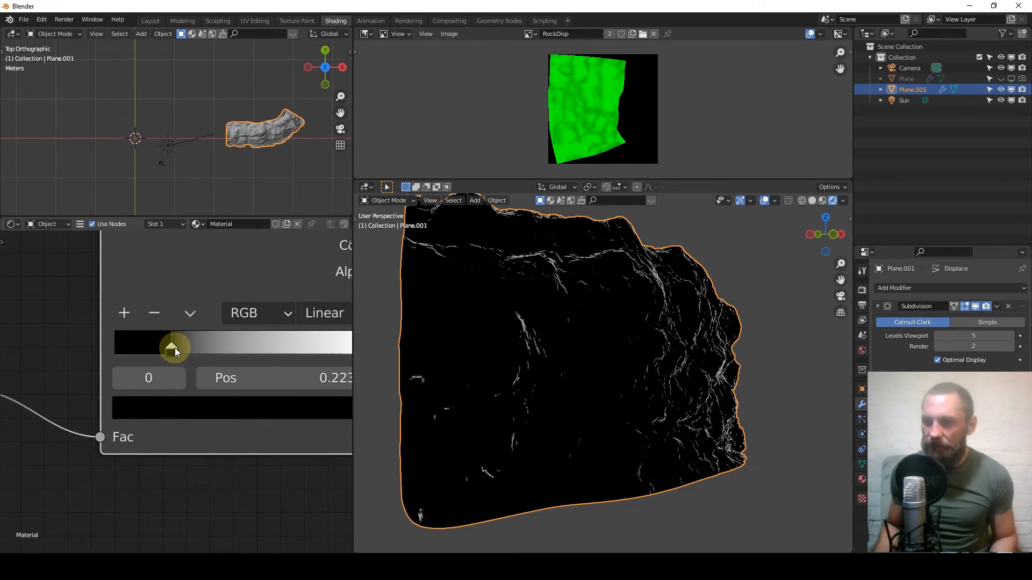
pyautogui.scroll(-16, 180, 350)
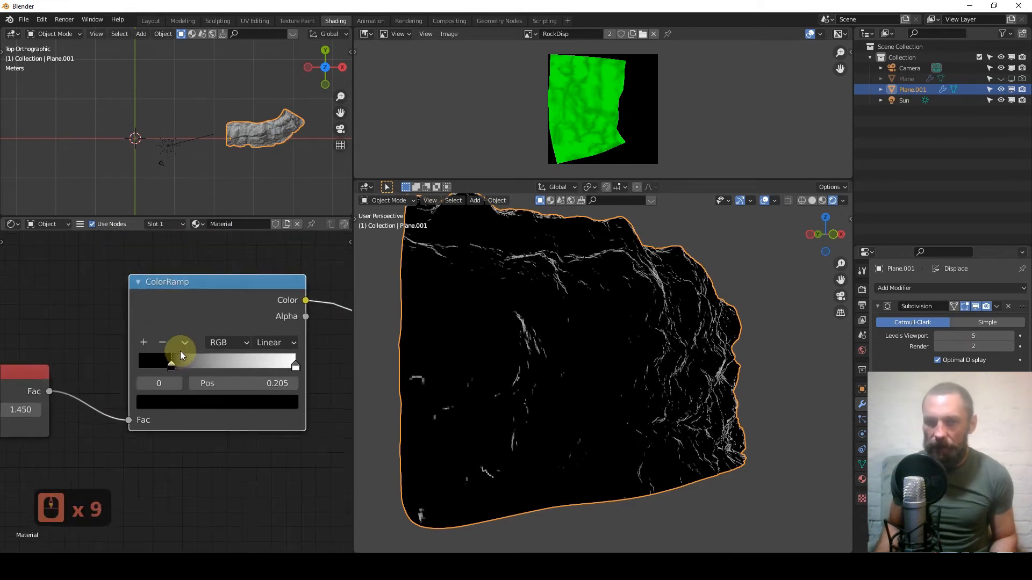
# Move the Material Output node and the collapsed viewer node away from the Principled BSDF to make room for more shaders.
pyautogui.moveTo(269, 416); pyautogui.dragTo(129, 320, button='middle')
pyautogui.scroll(-7, 127, 323)
pyautogui.moveTo(265, 458); pyautogui.dragTo(183, 384, button='middle')
pyautogui.moveTo(192, 392); pyautogui.dragTo(324, 381)
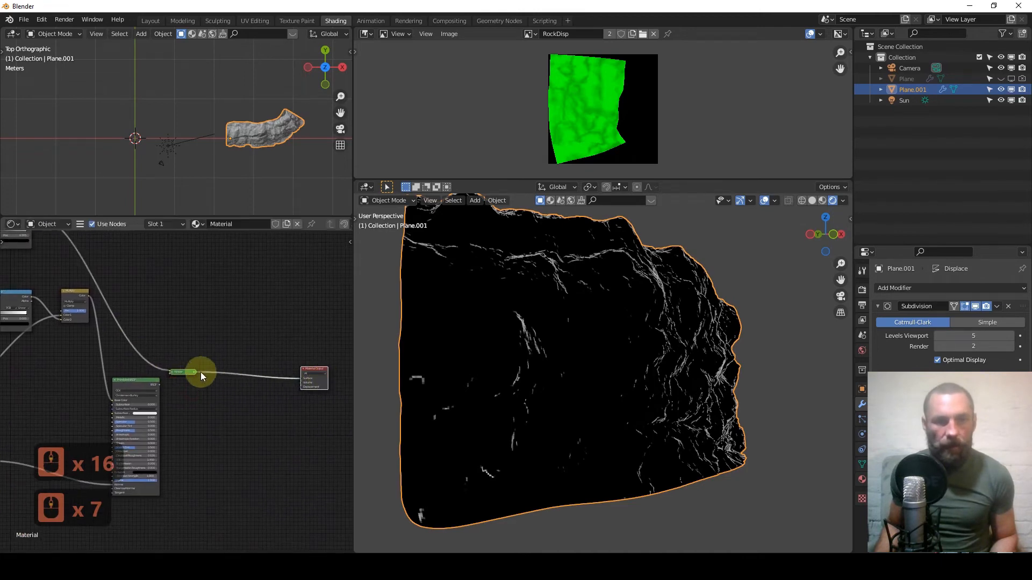
pyautogui.moveTo(228, 397); pyautogui.dragTo(230, 383)
pyautogui.press('g')
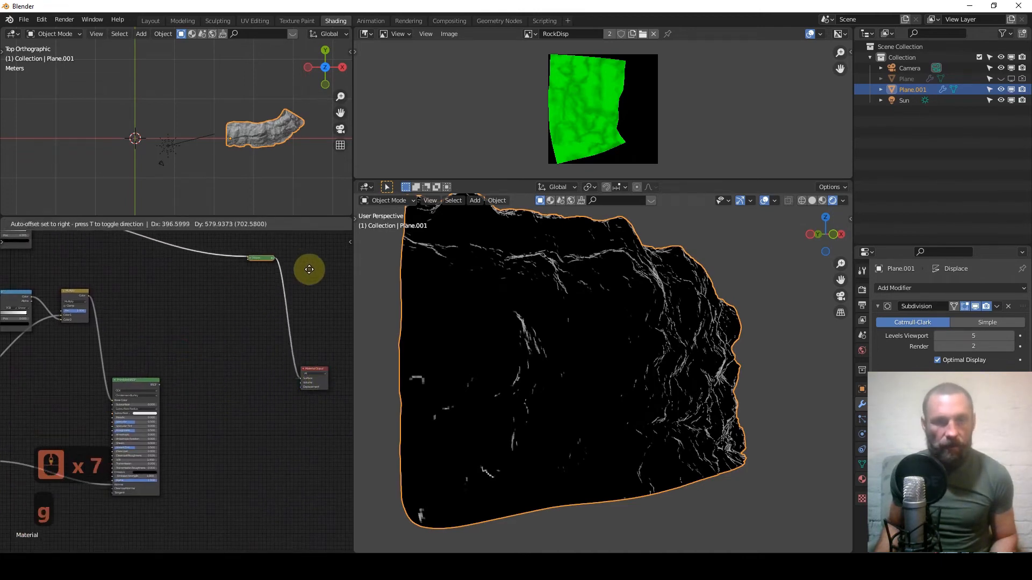
pyautogui.click(310, 269)
# Add a Mix Shader and a Diffuse BSDF node above the Principled BSDF, with the Diffuse BSDF before the Mix Shader.
pyautogui.scroll(5, 233, 324)
pyautogui.hotkey('shift', 'a')
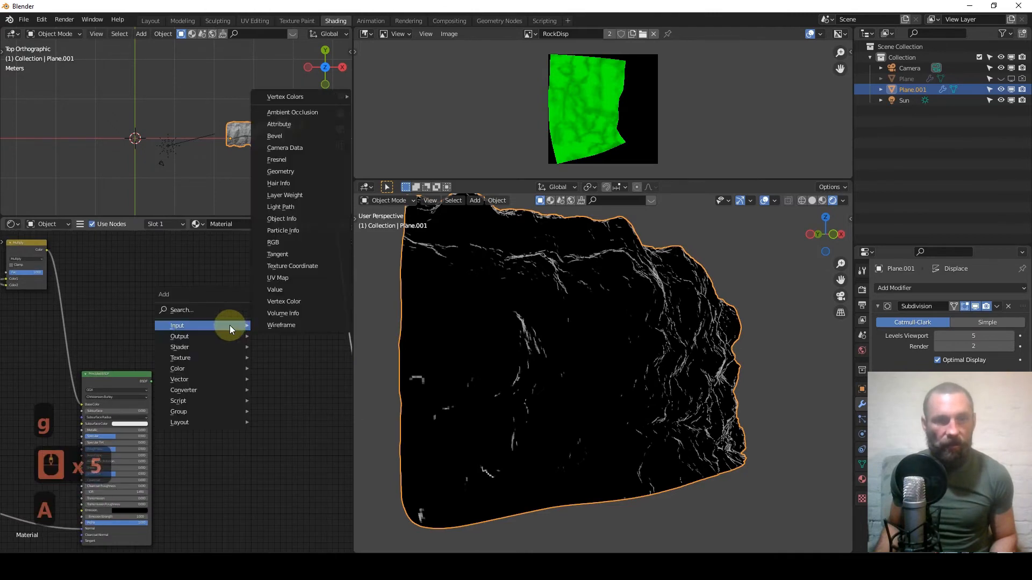
pyautogui.moveTo(204, 347)
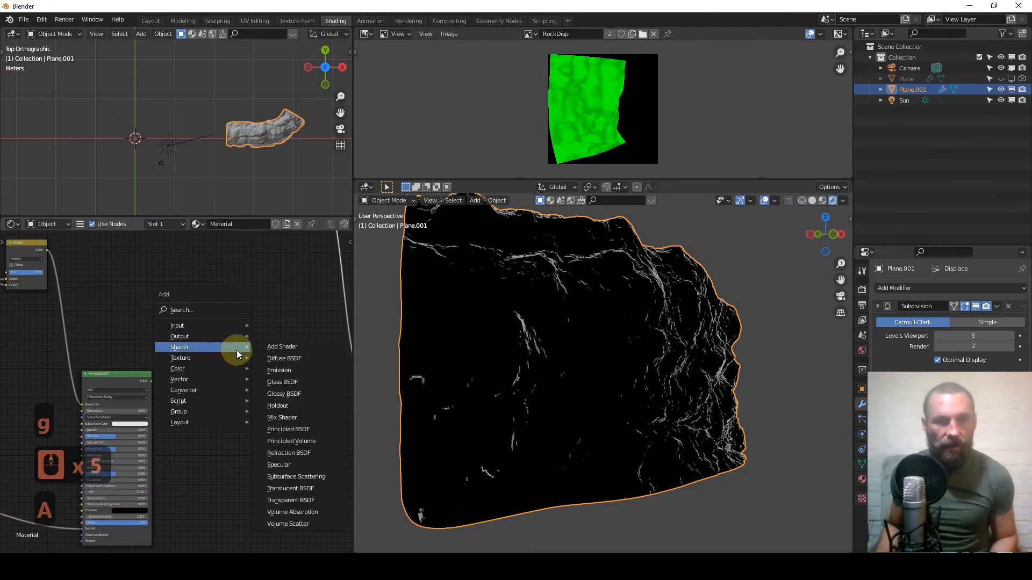
pyautogui.click(295, 417)
pyautogui.click(227, 311)
pyautogui.hotkey('shift', 'a')
pyautogui.moveTo(202, 312)
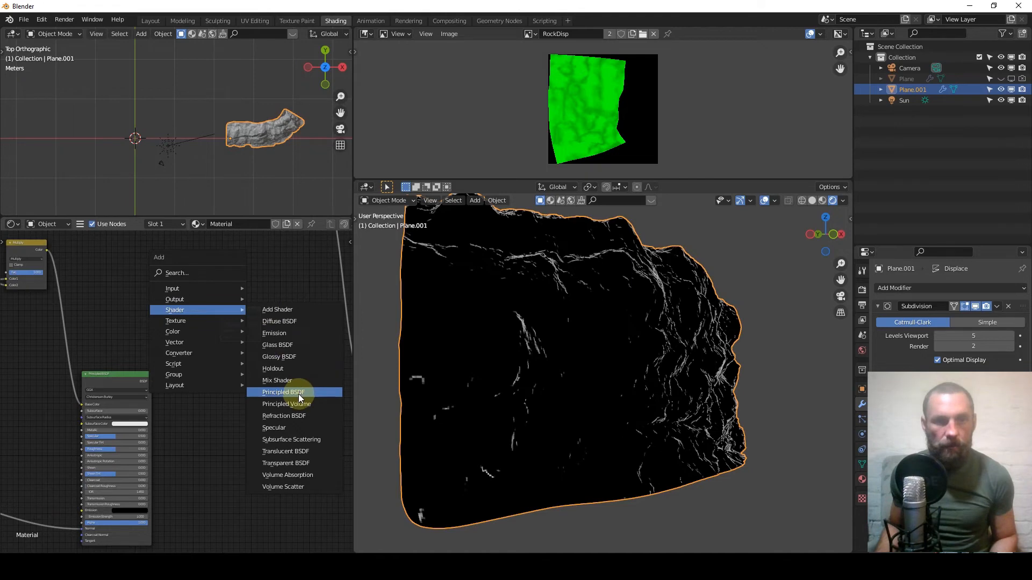
pyautogui.click(294, 321)
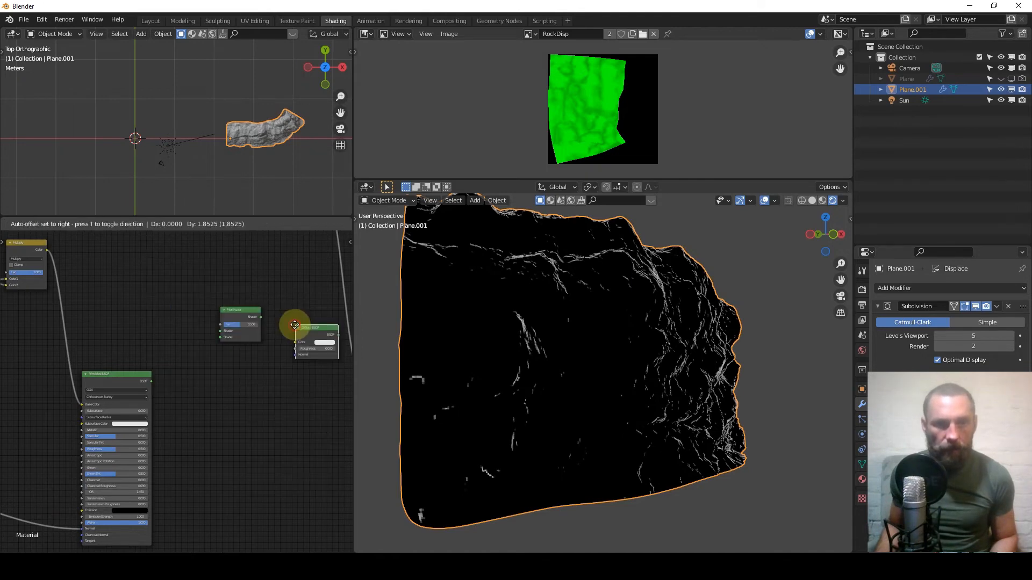
pyautogui.click(126, 315)
# Connect the Principled BSDF to the Mix Shader's first shader input and the Diffuse BSDF to its second.
pyautogui.moveTo(160, 279); pyautogui.dragTo(188, 343, button='middle')
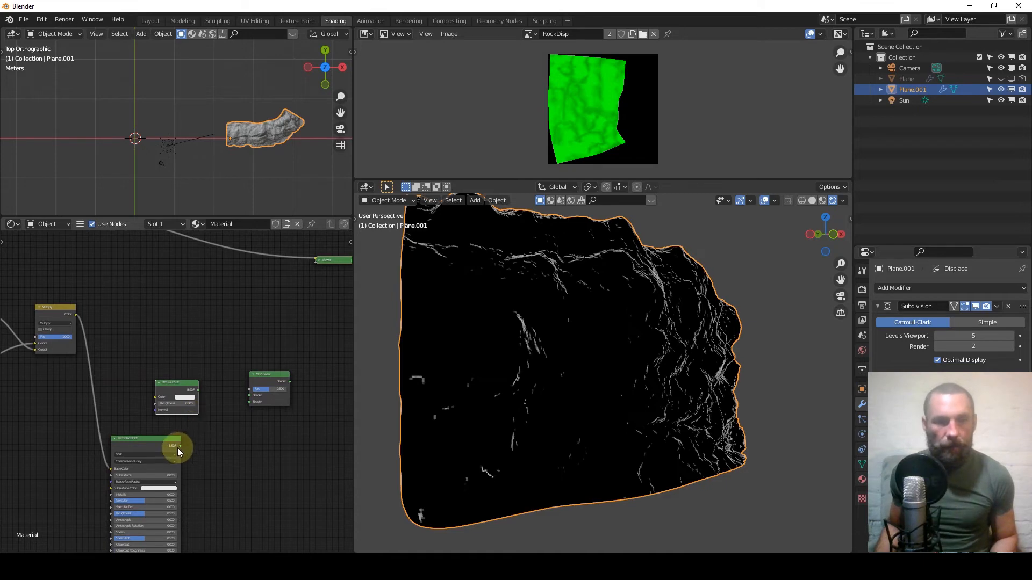
pyautogui.moveTo(181, 447); pyautogui.dragTo(252, 396)
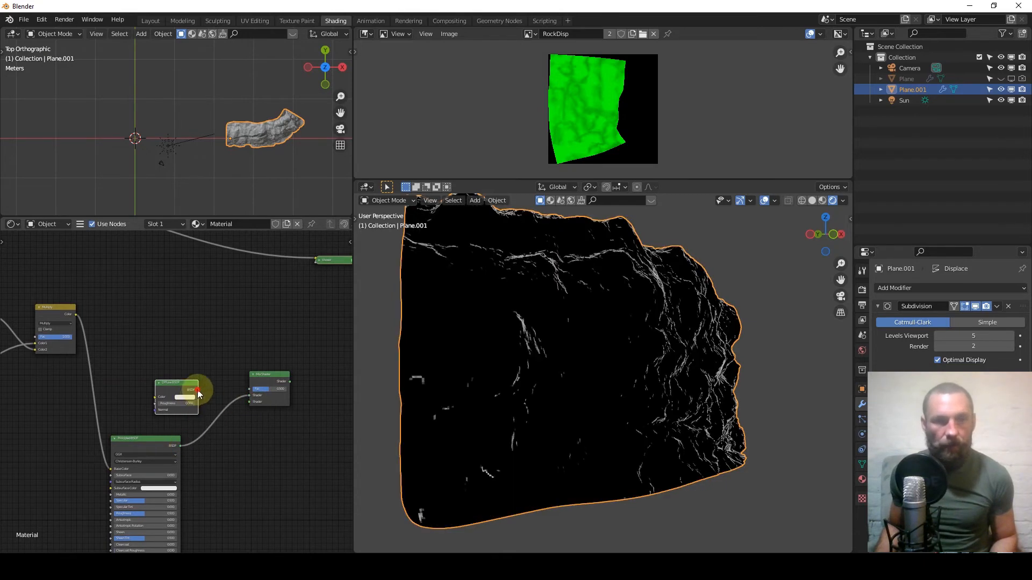
pyautogui.scroll(-4, 208, 349)
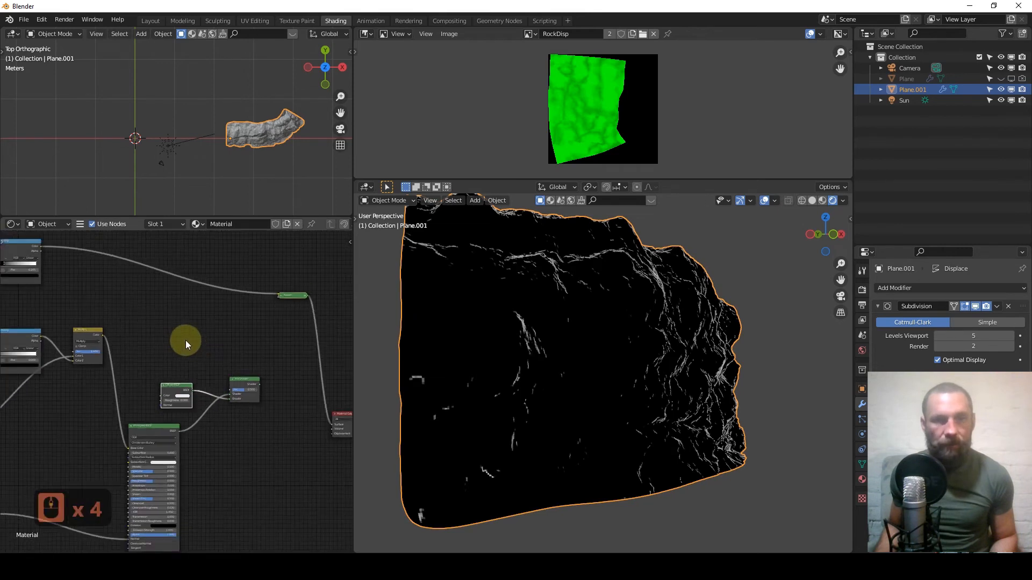
# Drive the Mix Shader's Fac with the Fresnel ColorRamp's color and connect the Mix Shader to the Material Output surface.
pyautogui.moveTo(19, 286); pyautogui.dragTo(58, 288, button='middle')
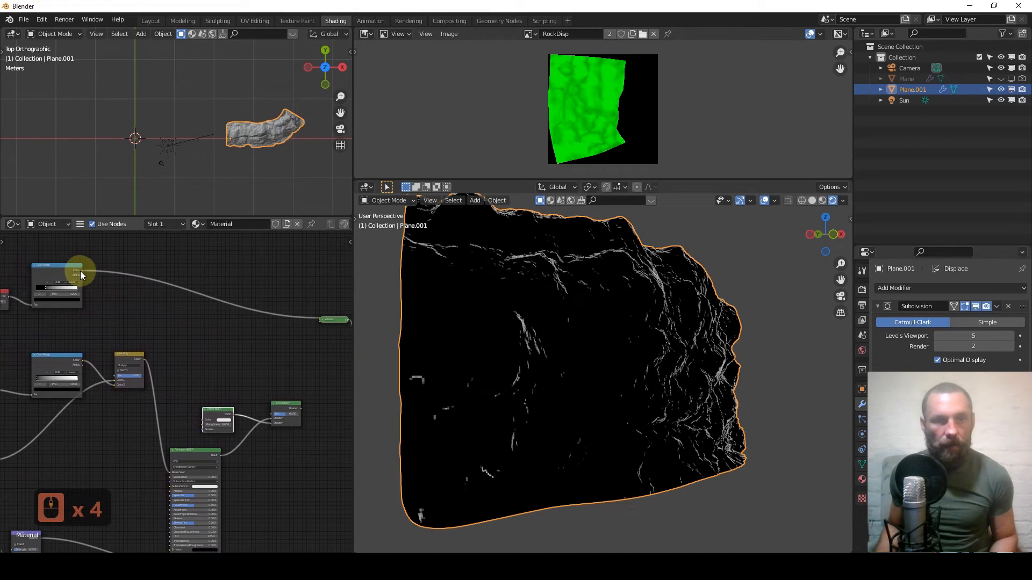
pyautogui.moveTo(81, 273); pyautogui.dragTo(225, 375)
pyautogui.moveTo(268, 411); pyautogui.dragTo(272, 414)
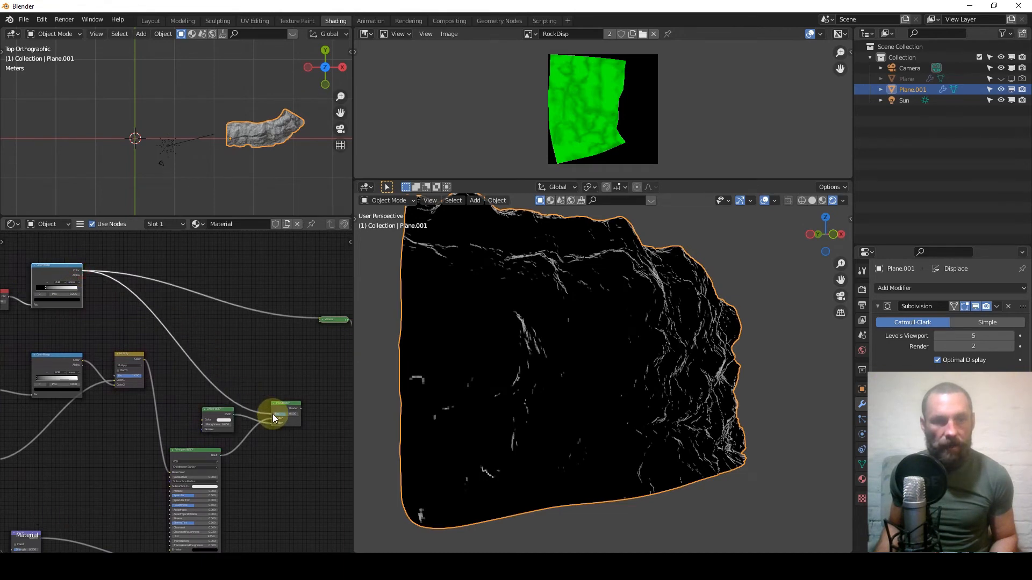
pyautogui.scroll(10, 260, 427)
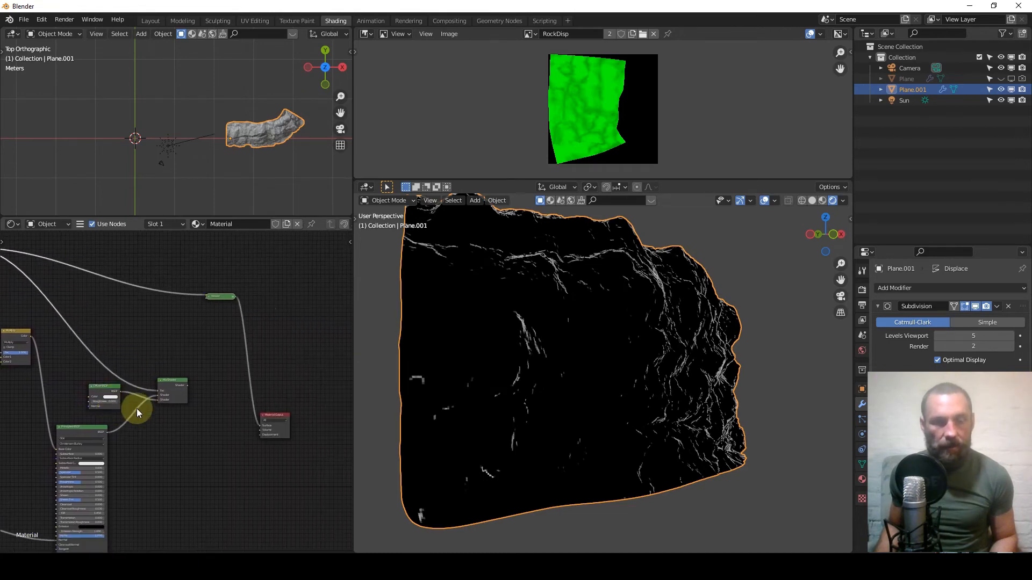
pyautogui.keyDown('ctrl'); pyautogui.keyDown('shift'); pyautogui.click(166, 387); pyautogui.keyUp('shift'); pyautogui.keyUp('ctrl')
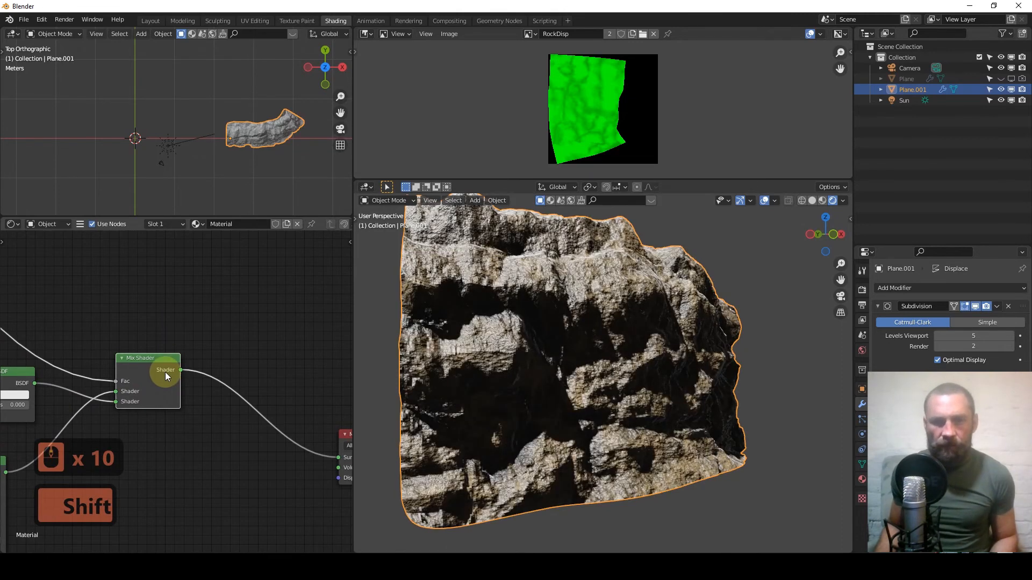
# Try the Fresnel ColorRamp's black stop at position 0.150 and then at about 0.527, comparing the effect on the rock.
pyautogui.scroll(2, 564, 386)
pyautogui.scroll(-4, 118, 408)
pyautogui.moveTo(154, 414); pyautogui.dragTo(155, 483, button='middle')
pyautogui.scroll(10, 138, 511)
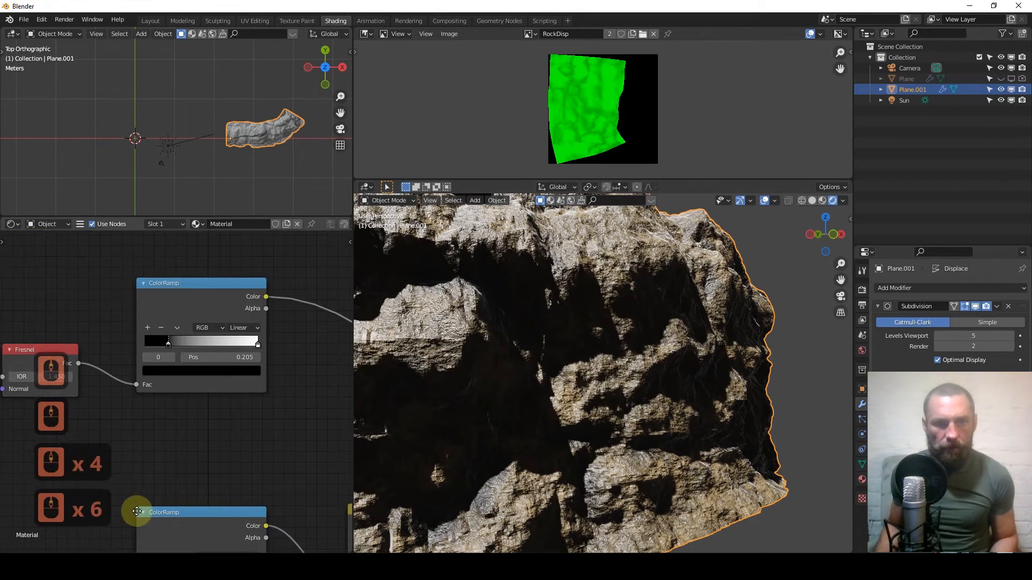
pyautogui.moveTo(146, 422)
pyautogui.mouseDown()
pyautogui.moveTo(106, 419)
pyautogui.moveTo(136, 423)
pyautogui.mouseUp()
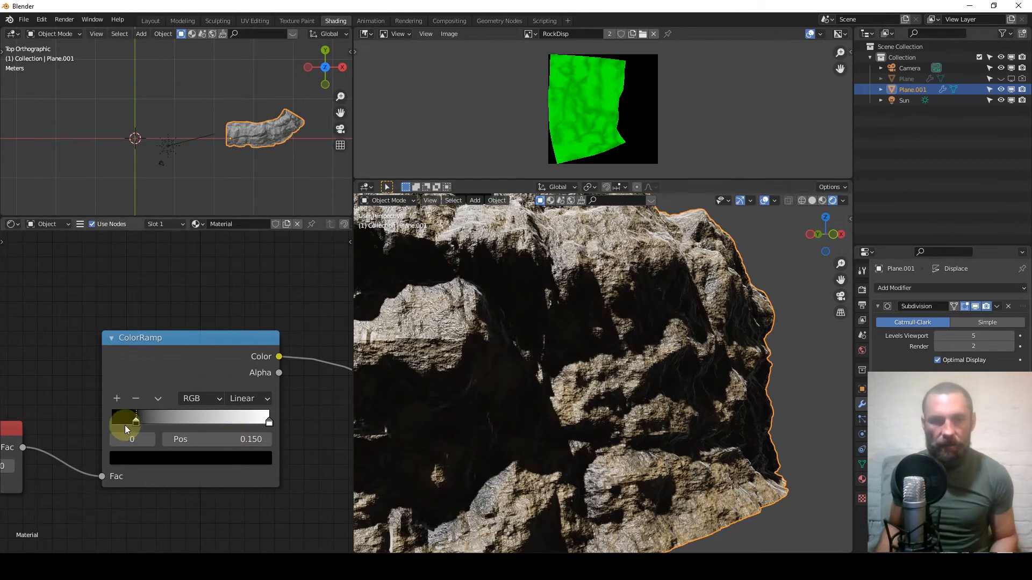
pyautogui.moveTo(138, 425); pyautogui.dragTo(195, 424)
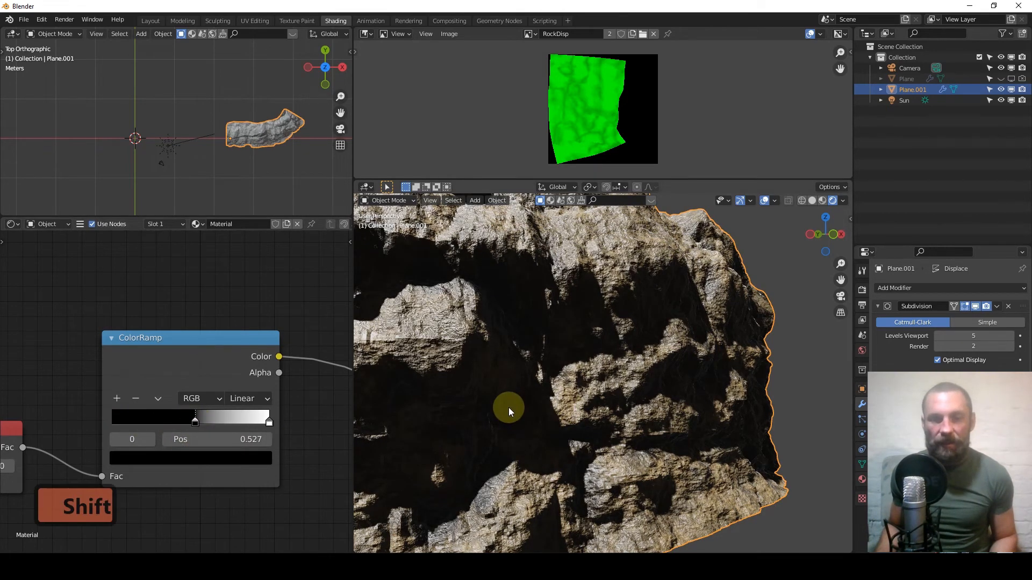
pyautogui.keyDown('shift'); pyautogui.moveTo(509, 408); pyautogui.dragTo(556, 405, button='middle'); pyautogui.keyUp('shift')
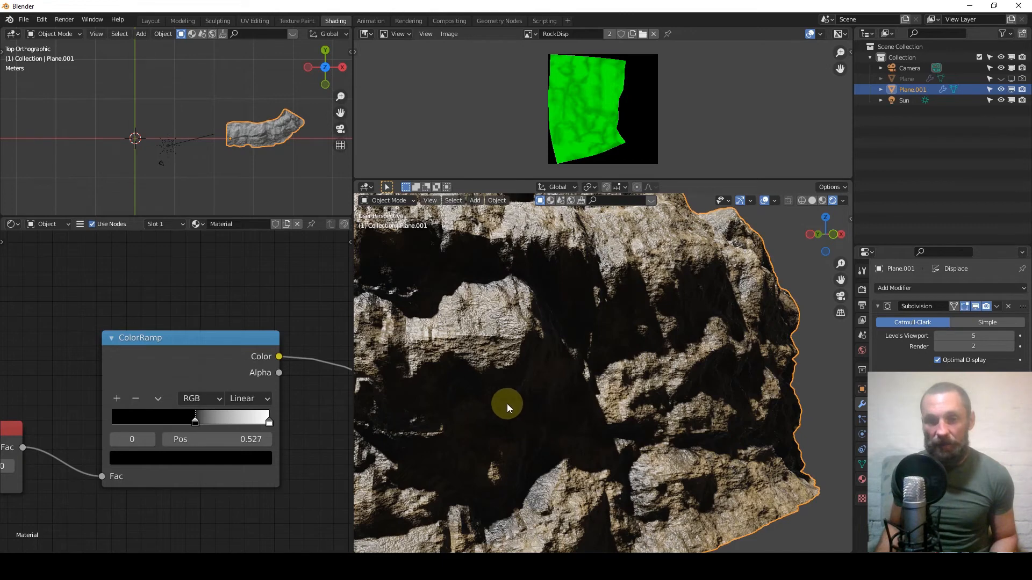
# Move the Fresnel ColorRamp's black stop close to the start of the gradient and its white stop to about position 0.936.
pyautogui.moveTo(195, 424)
pyautogui.mouseDown()
pyautogui.moveTo(102, 439)
pyautogui.moveTo(112, 440)
pyautogui.mouseUp()
pyautogui.moveTo(270, 418)
pyautogui.mouseDown()
pyautogui.moveTo(168, 426)
pyautogui.moveTo(259, 422)
pyautogui.mouseUp()
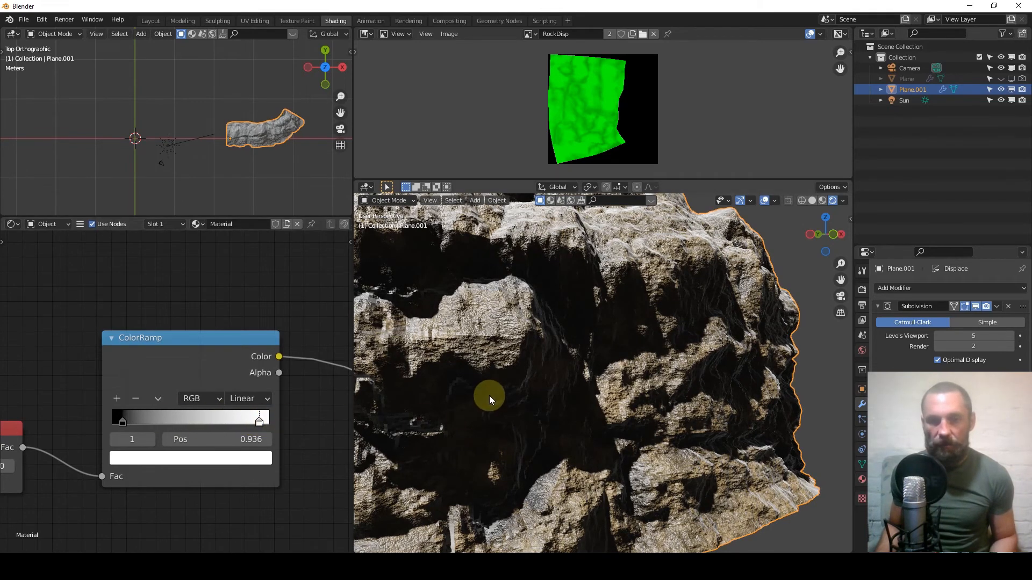
pyautogui.scroll(-2, 489, 396)
pyautogui.moveTo(562, 362); pyautogui.dragTo(559, 365, button='middle')
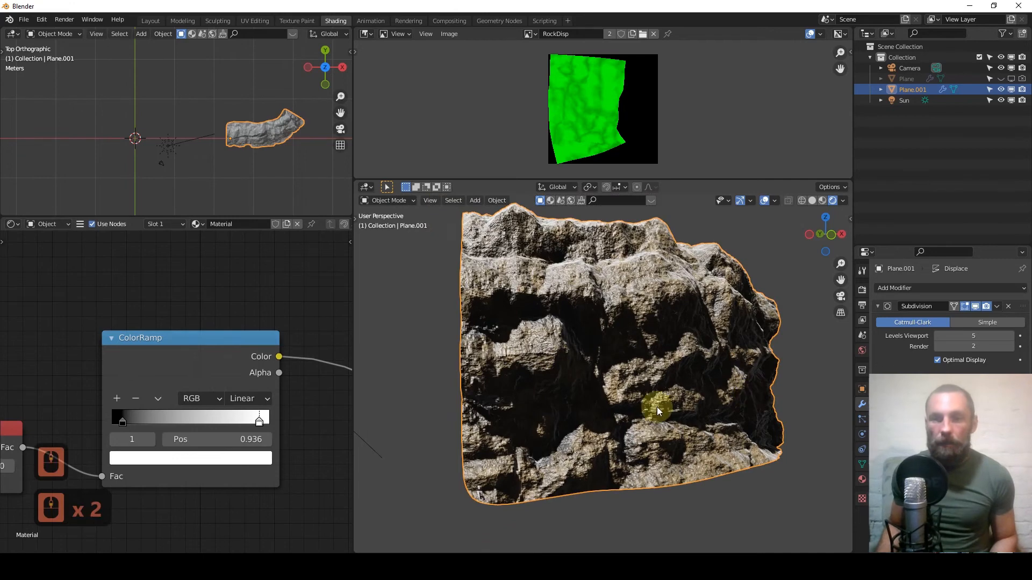
pyautogui.keyDown('shift'); pyautogui.moveTo(636, 413); pyautogui.dragTo(610, 420, button='middle'); pyautogui.keyUp('shift')
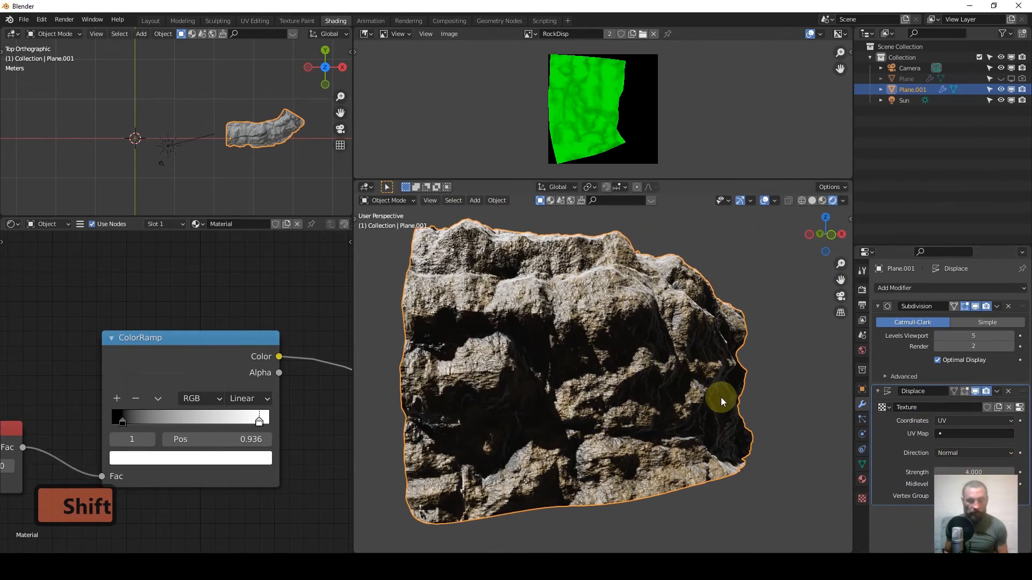
# Set the rock's Subdivision modifier to 6 viewport levels.
pyautogui.press('Tab')
pyautogui.press('Tab')
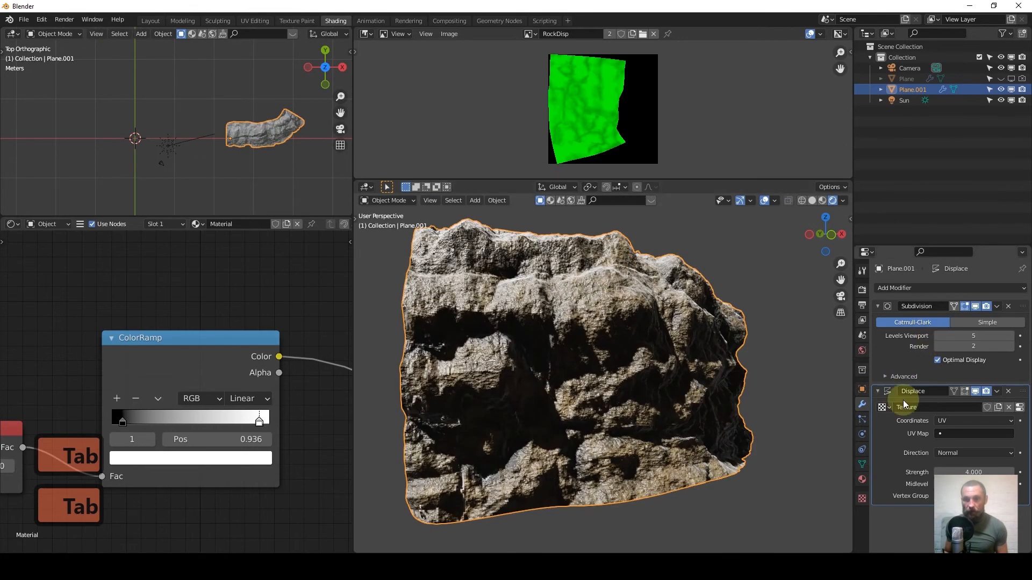
pyautogui.click(969, 336)
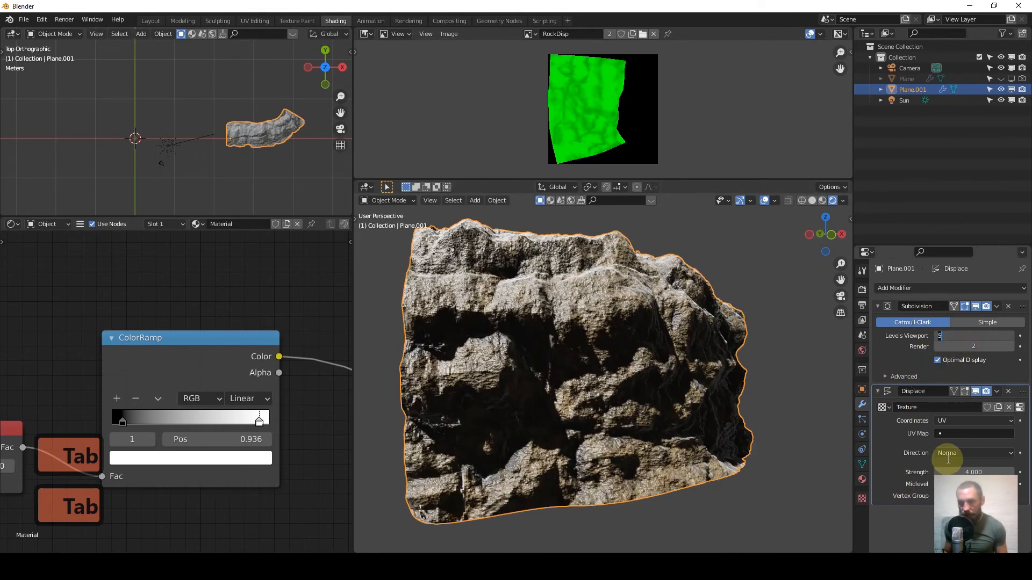
pyautogui.write('6')
pyautogui.press('Return')
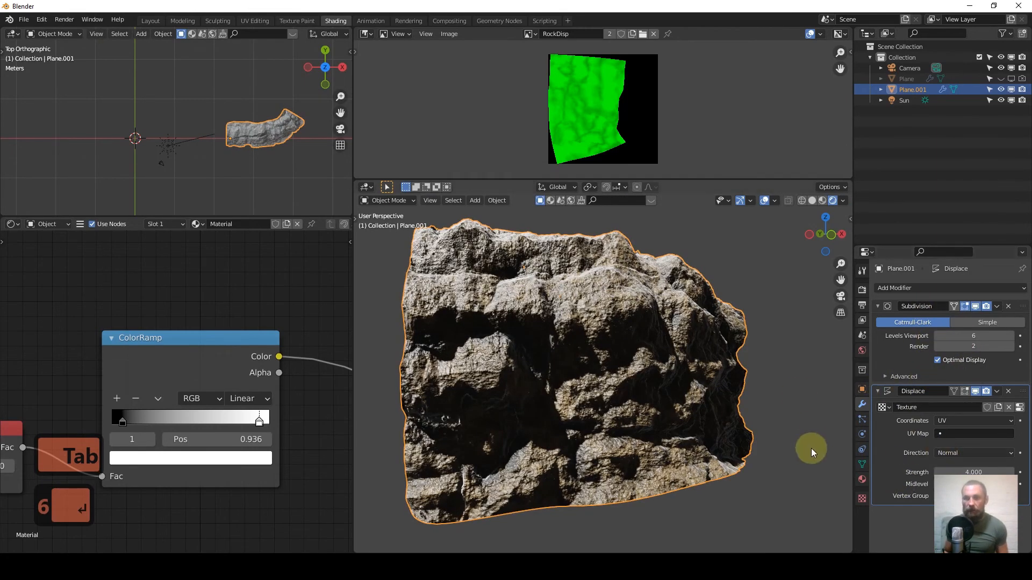
# Apply the Subdivision and Displace modifiers to the rock mesh.
pyautogui.hotkey('ctrl', 'a')
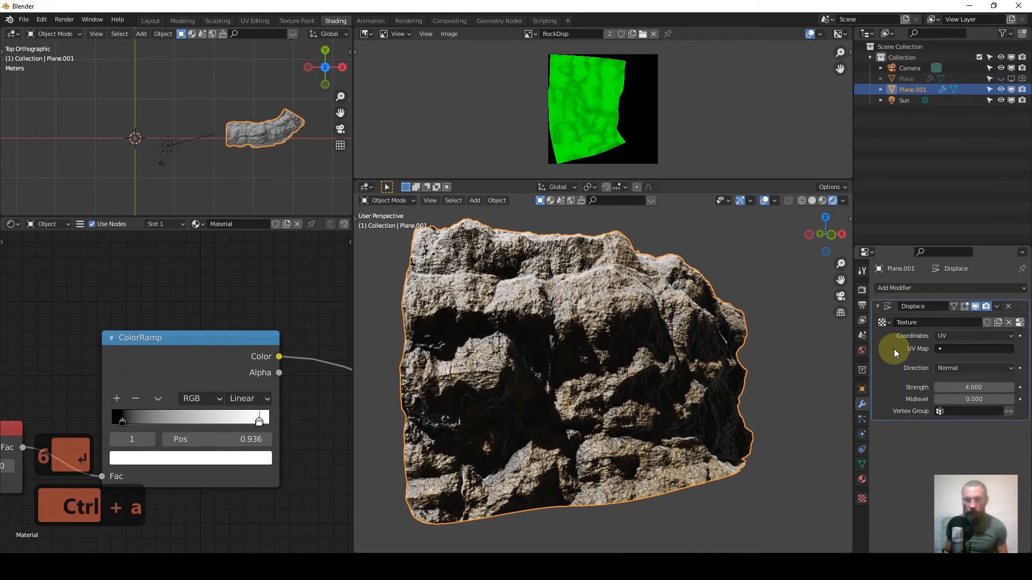
pyautogui.press('ctrl')
pyautogui.hotkey('ctrl', 'a')
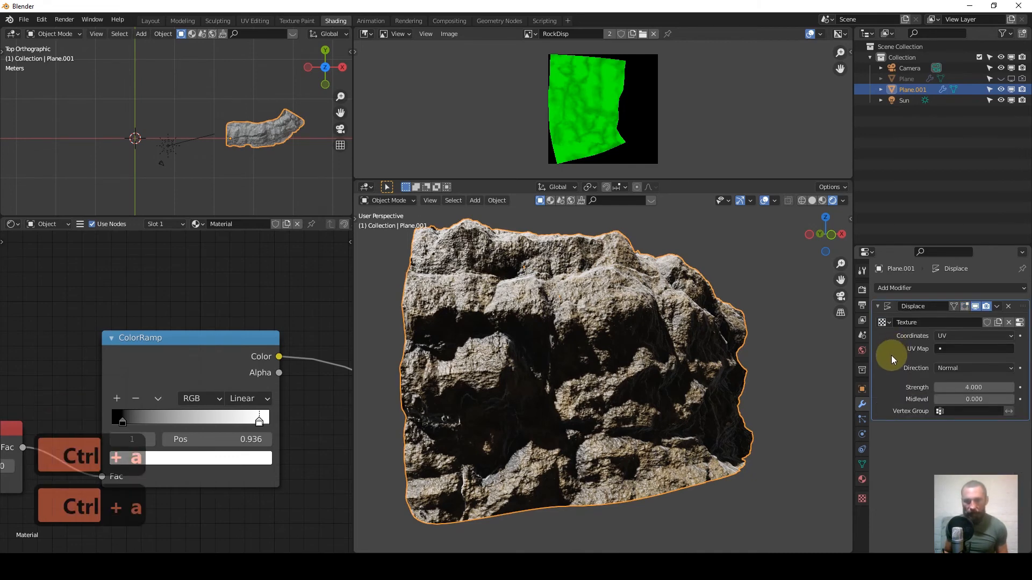
# Inspect the wireframe density of the rock's applied mesh in Edit Mode, then return to Object Mode and review the material nodes.
pyautogui.press('Tab')
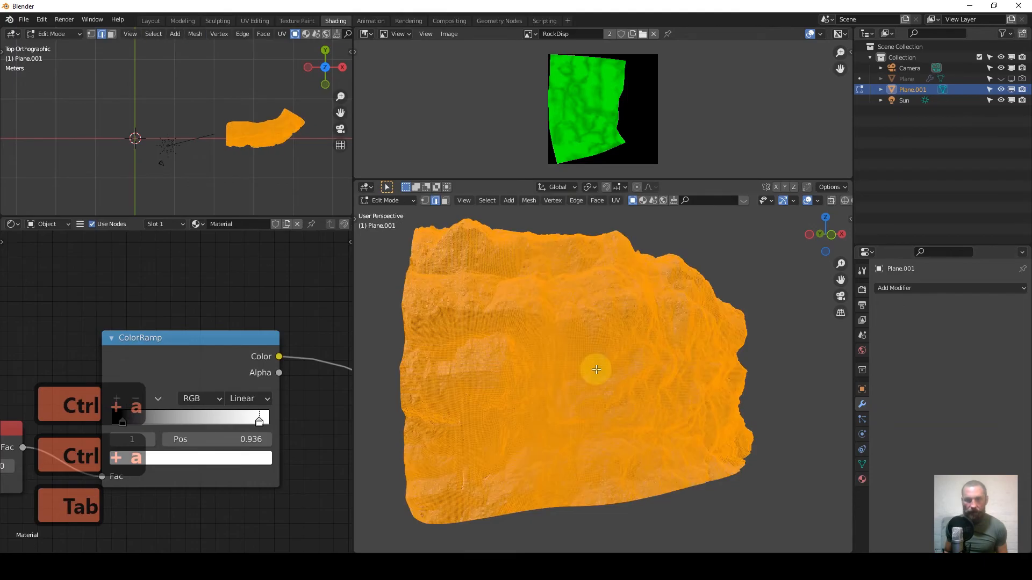
pyautogui.scroll(20, 596, 369)
pyautogui.scroll(-20, 596, 370)
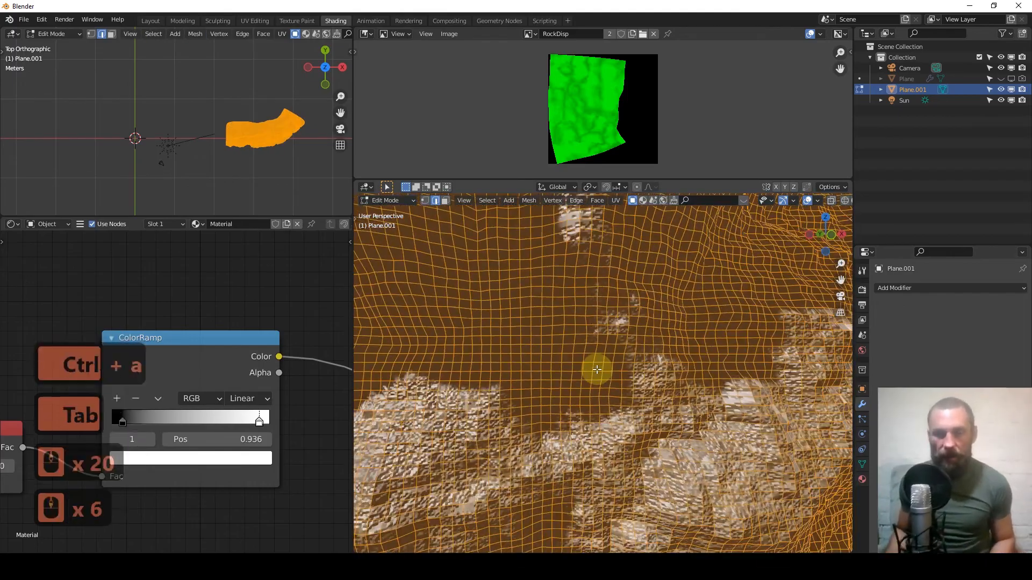
pyautogui.scroll(10, 597, 369)
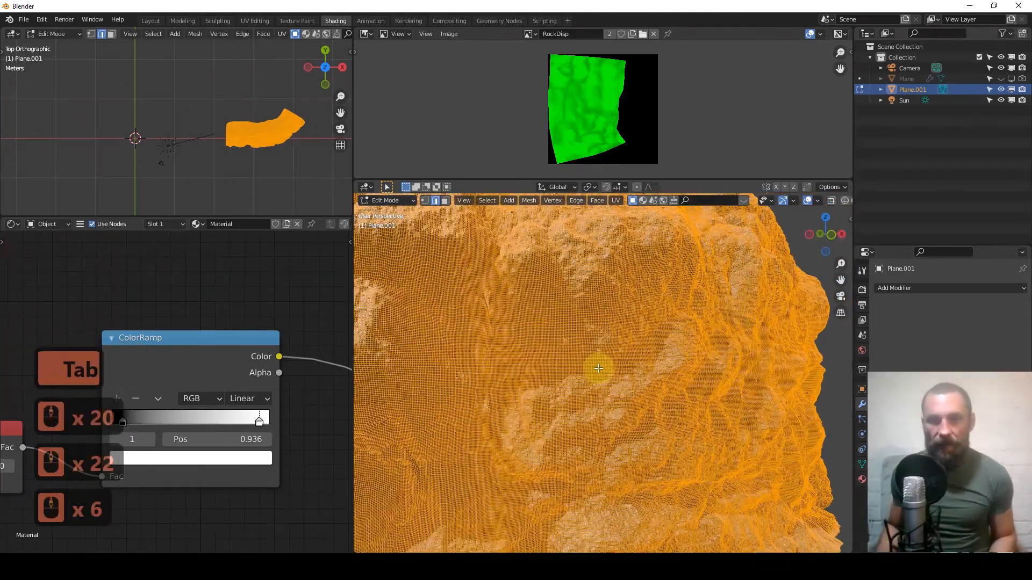
pyautogui.scroll(-9, 600, 369)
pyautogui.scroll(-2, 600, 368)
pyautogui.scroll(3, 599, 368)
pyautogui.moveTo(599, 369); pyautogui.dragTo(548, 371, button='middle')
pyautogui.press('Tab')
pyautogui.scroll(-18, 247, 365)
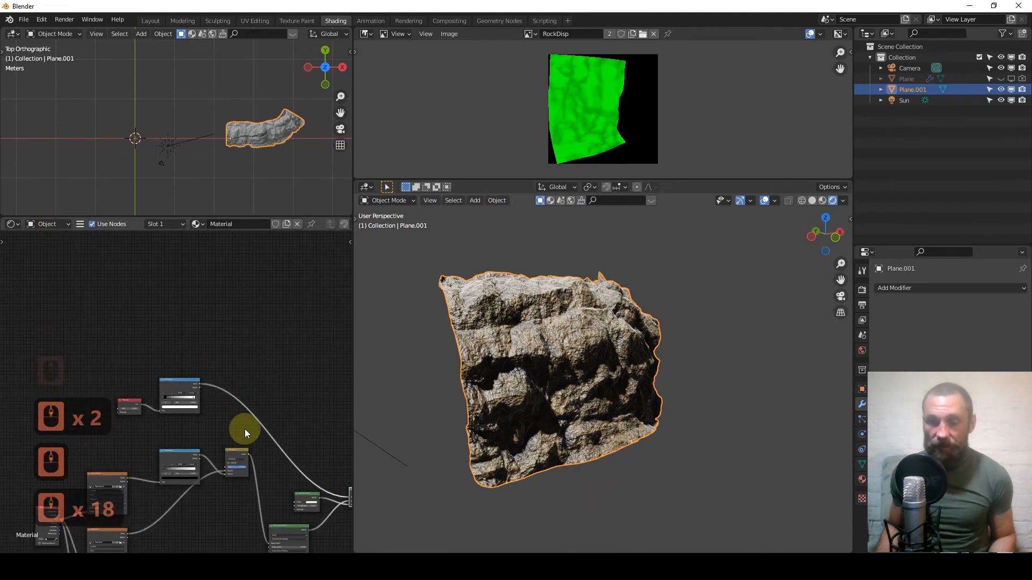
pyautogui.moveTo(252, 447); pyautogui.dragTo(270, 331, button='middle')
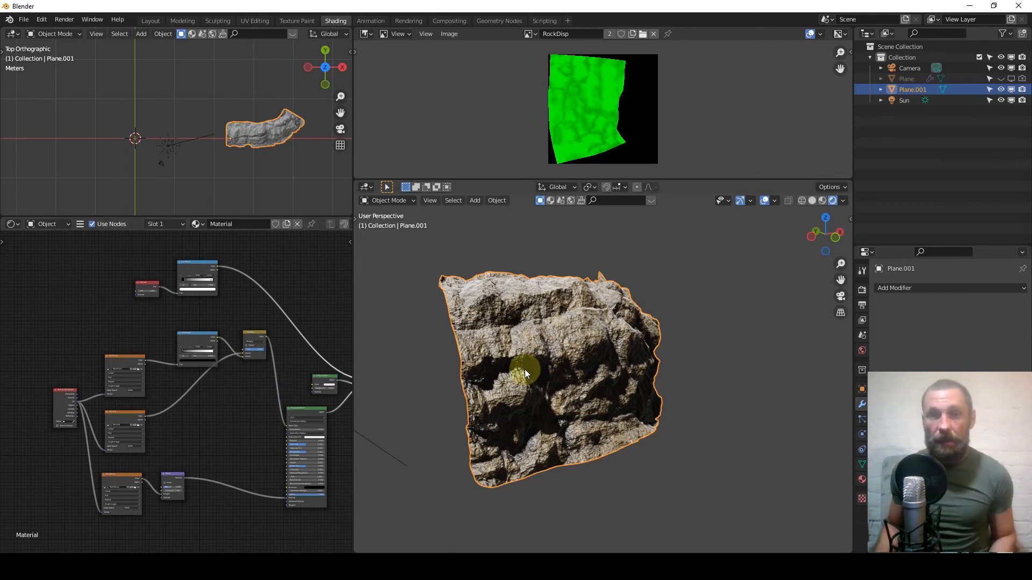
# Compare the rock's shaded surface up close with its dense Edit Mode wireframe.
pyautogui.moveTo(524, 369); pyautogui.dragTo(501, 359, button='middle')
pyautogui.press('Tab')
pyautogui.press('Tab')
pyautogui.scroll(6, 637, 378)
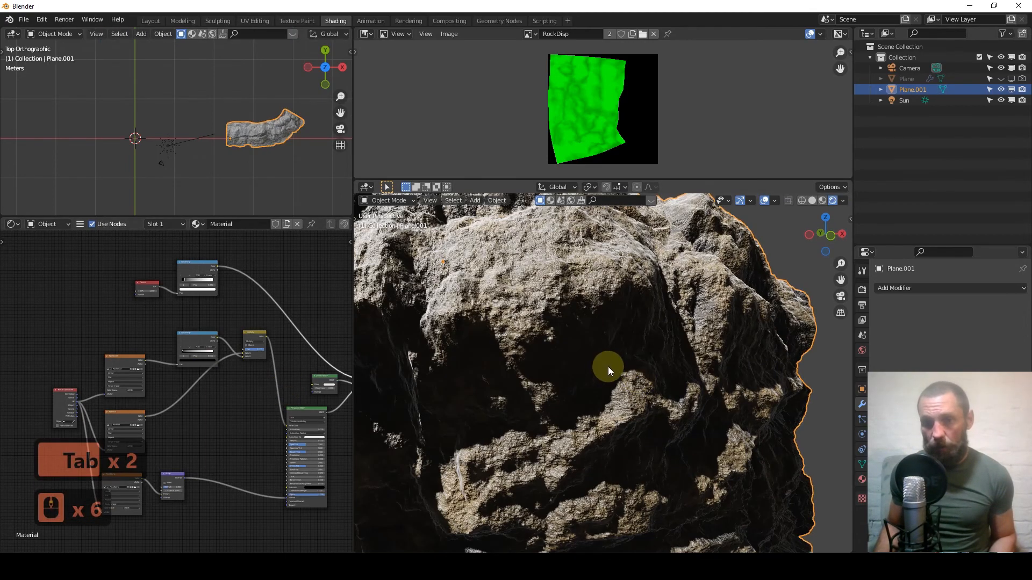
pyautogui.scroll(-2, 608, 366)
pyautogui.click(920, 288)
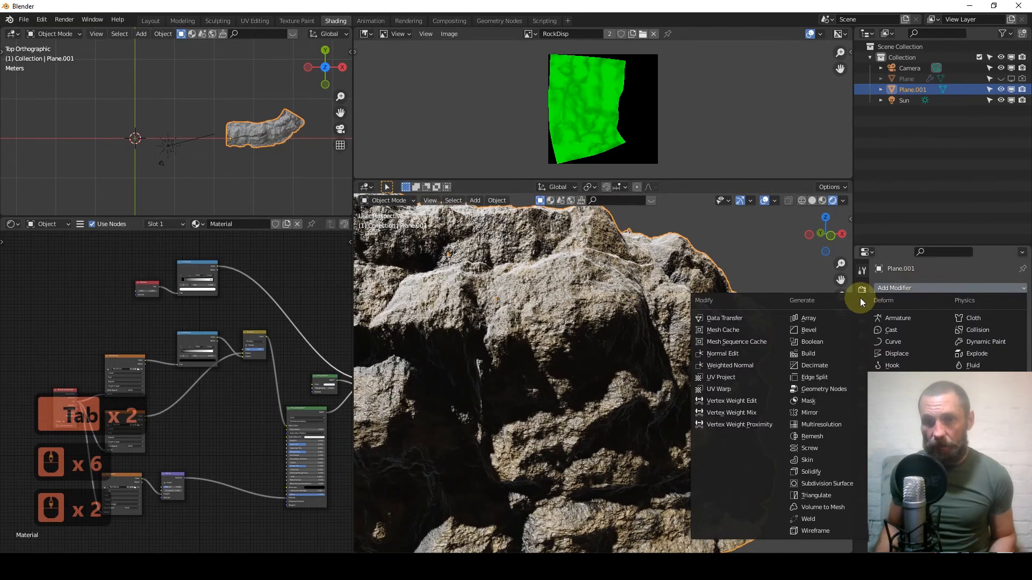
pyautogui.press('Tab')
pyautogui.scroll(6, 589, 344)
pyautogui.scroll(4, 589, 344)
pyautogui.scroll(-12, 589, 344)
pyautogui.scroll(4, 589, 345)
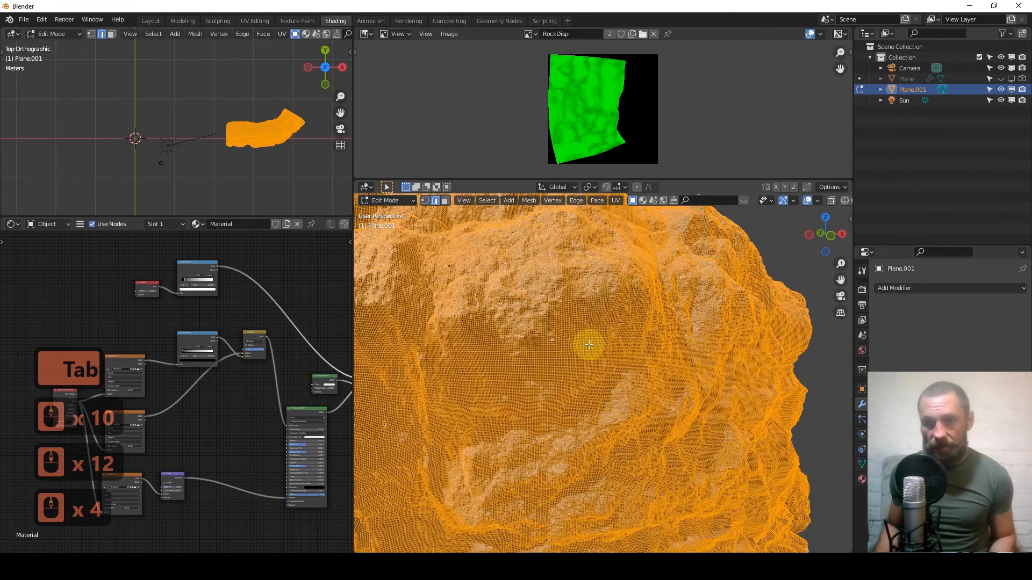
pyautogui.press('Tab')
# Add a Decimate modifier to the rock, set its collapse ratio to 0.2 and apply it.
pyautogui.click(925, 288)
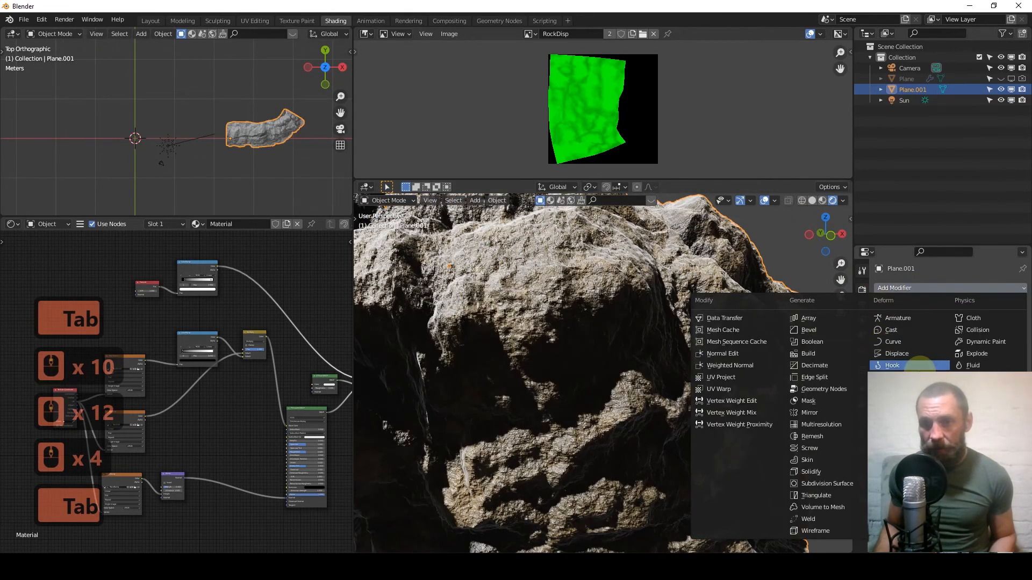
pyautogui.click(836, 366)
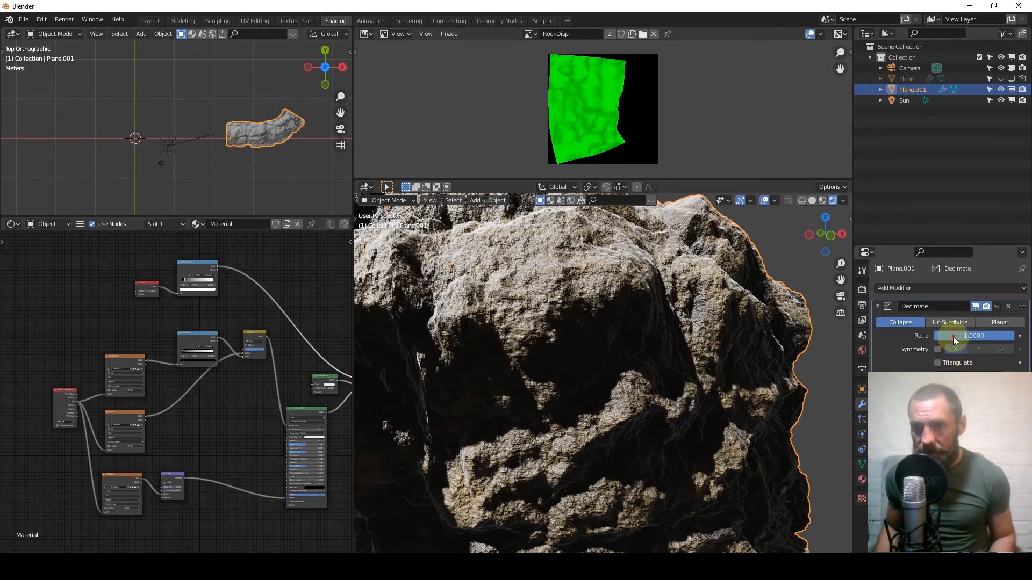
pyautogui.write('.2')
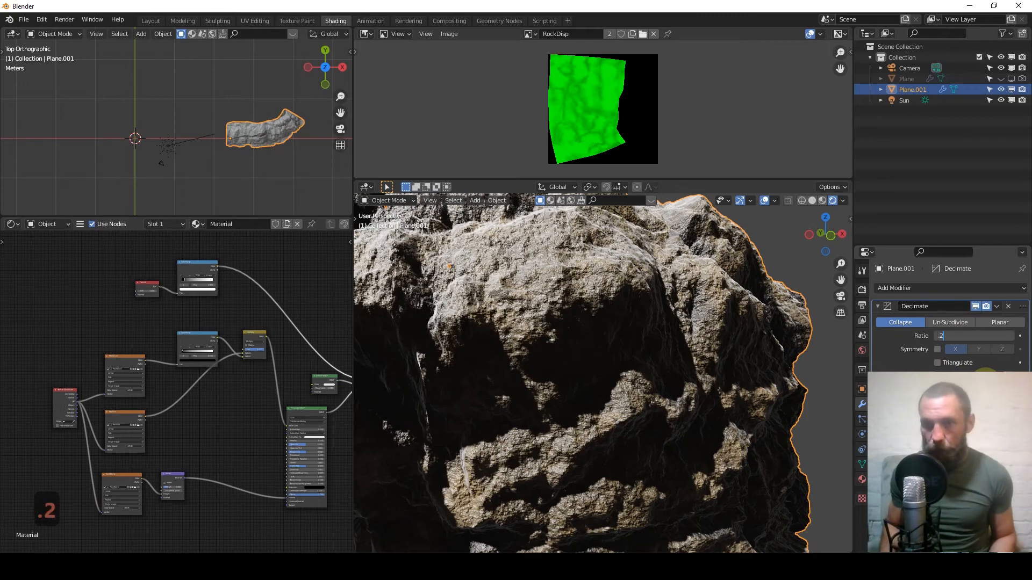
pyautogui.press('Return')
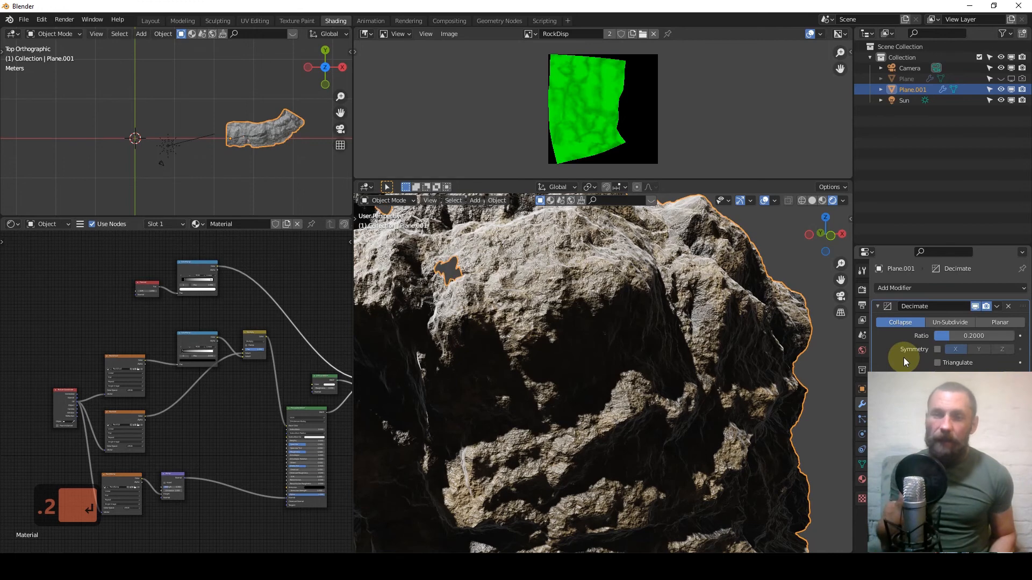
pyautogui.hotkey('ctrl', 'a')
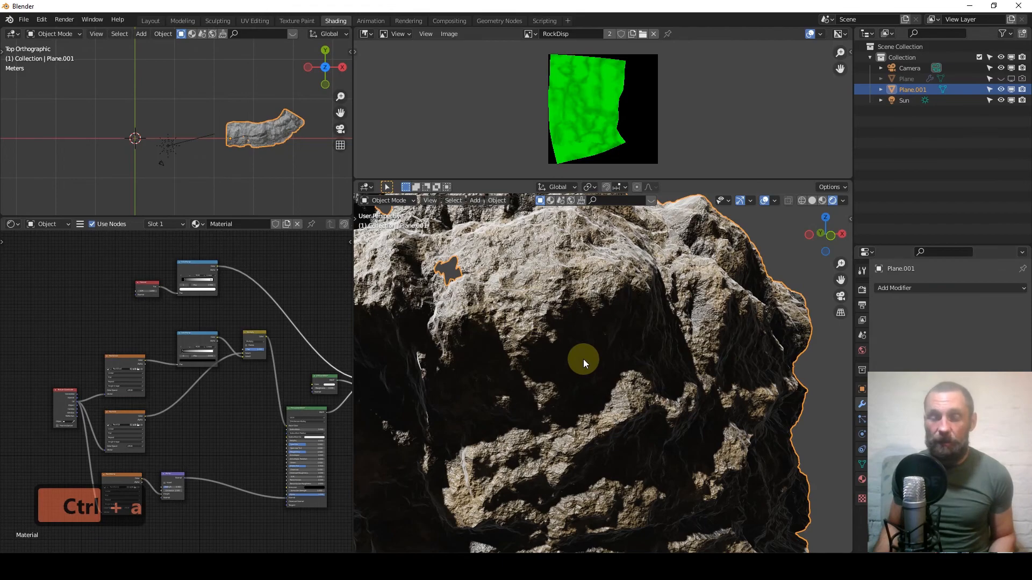
# Examine the decimated rock's triangle topology in Edit Mode, then return to Object Mode.
pyautogui.scroll(3, 583, 359)
pyautogui.scroll(-3, 582, 359)
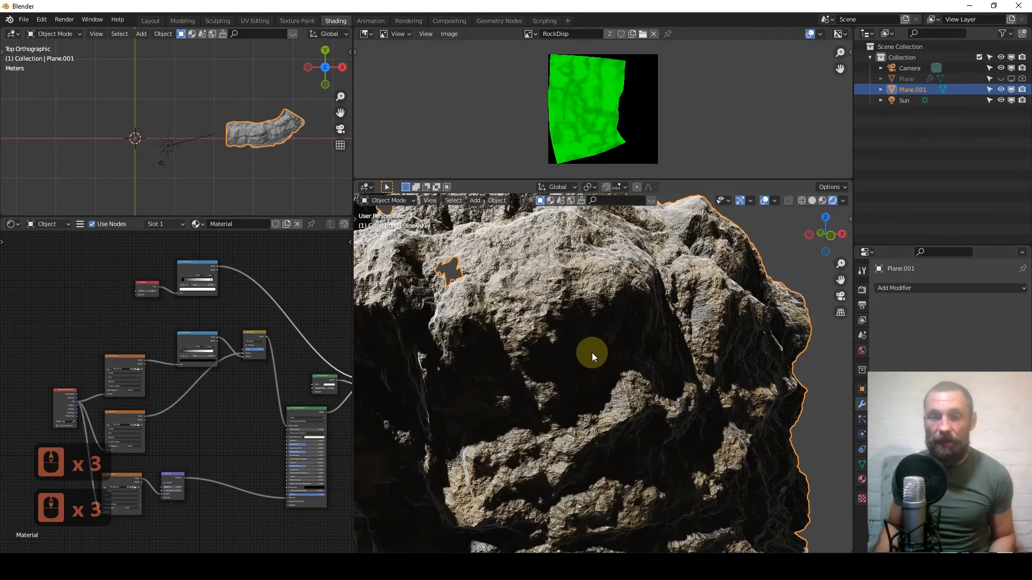
pyautogui.scroll(5, 591, 348)
pyautogui.press('Tab')
pyautogui.scroll(6, 593, 349)
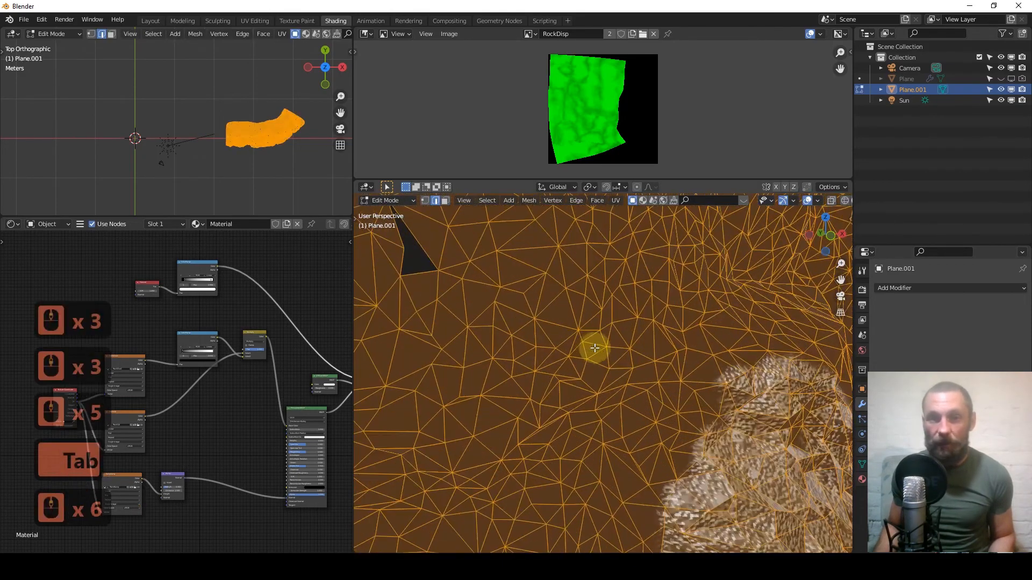
pyautogui.scroll(-4, 608, 357)
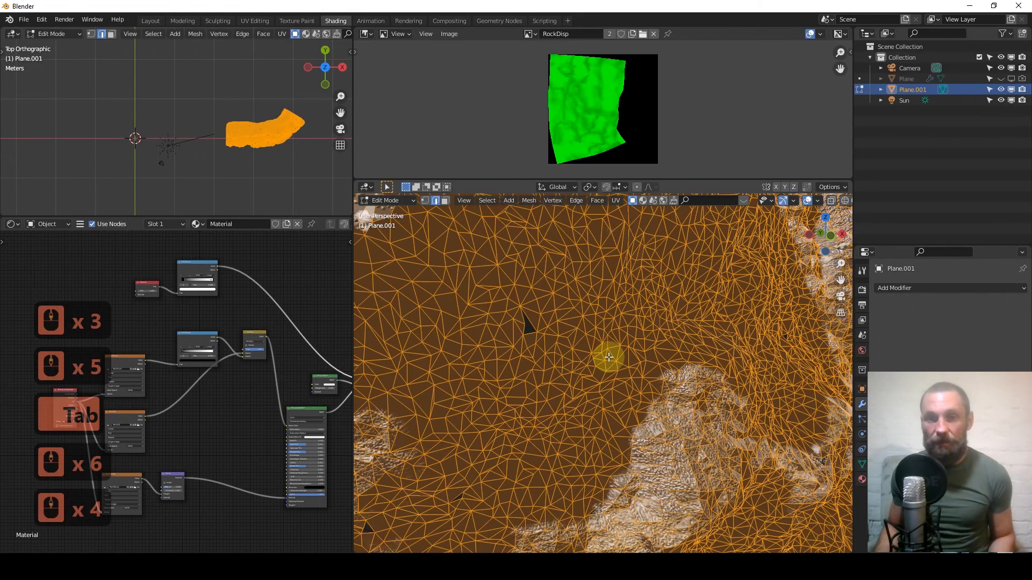
pyautogui.scroll(-7, 609, 357)
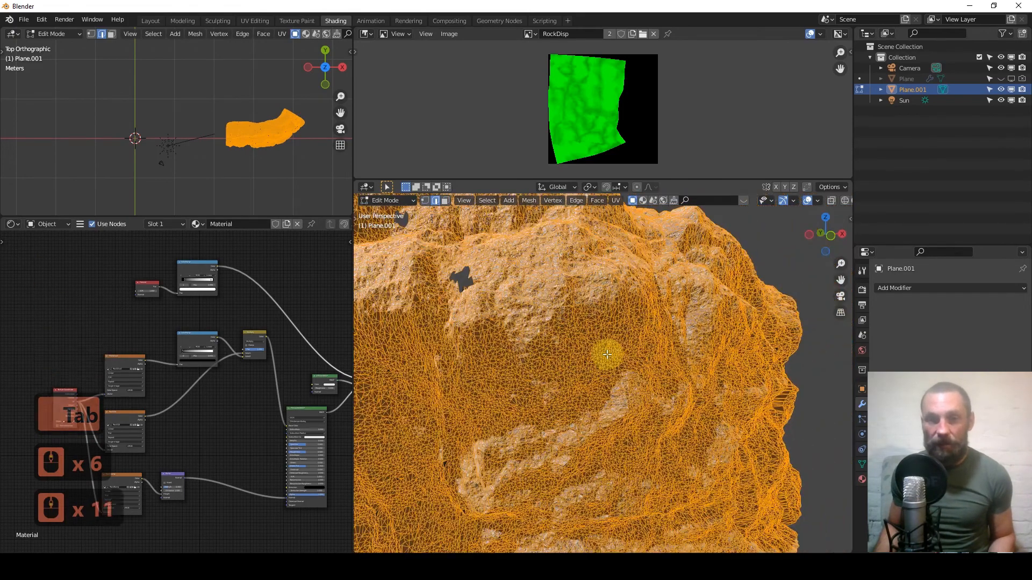
pyautogui.scroll(-2, 607, 355)
pyautogui.press('Tab')
# Examine the decimated rock's shaded surface from other sides and review the whole material node tree.
pyautogui.scroll(3, 591, 352)
pyautogui.scroll(3, 583, 350)
pyautogui.press('shift')
pyautogui.keyDown('shift'); pyautogui.moveTo(538, 366); pyautogui.dragTo(725, 354, button='middle'); pyautogui.keyUp('shift')
pyautogui.moveTo(640, 352)
pyautogui.mouseDown(button='middle')
pyautogui.moveTo(702, 341)
pyautogui.moveTo(562, 350)
pyautogui.moveTo(727, 310)
pyautogui.moveTo(633, 359)
pyautogui.mouseUp(button='middle')
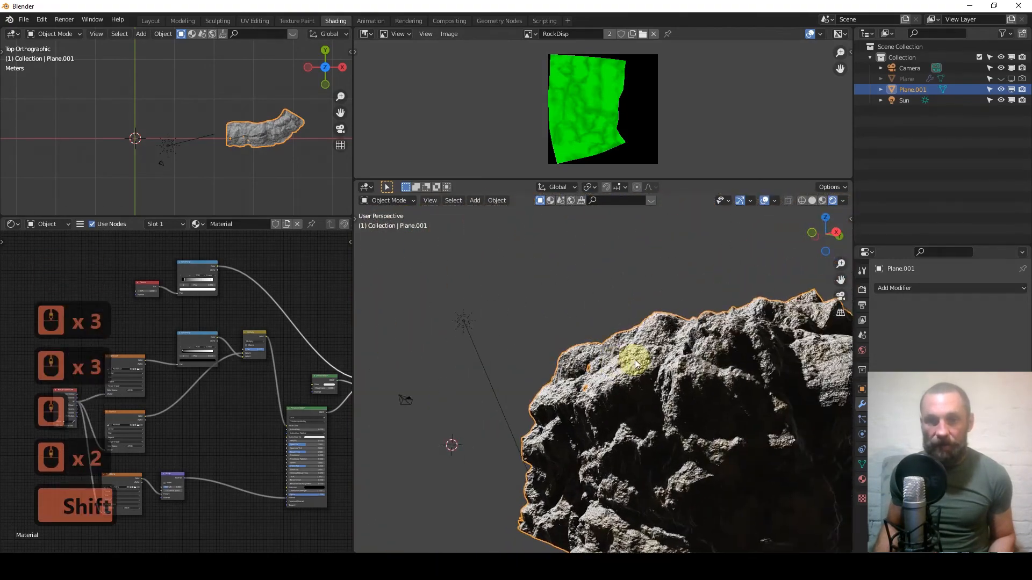
pyautogui.scroll(-2, 667, 368)
pyautogui.moveTo(690, 375)
pyautogui.mouseDown(button='middle')
pyautogui.moveTo(685, 397)
pyautogui.moveTo(665, 348)
pyautogui.mouseUp(button='middle')
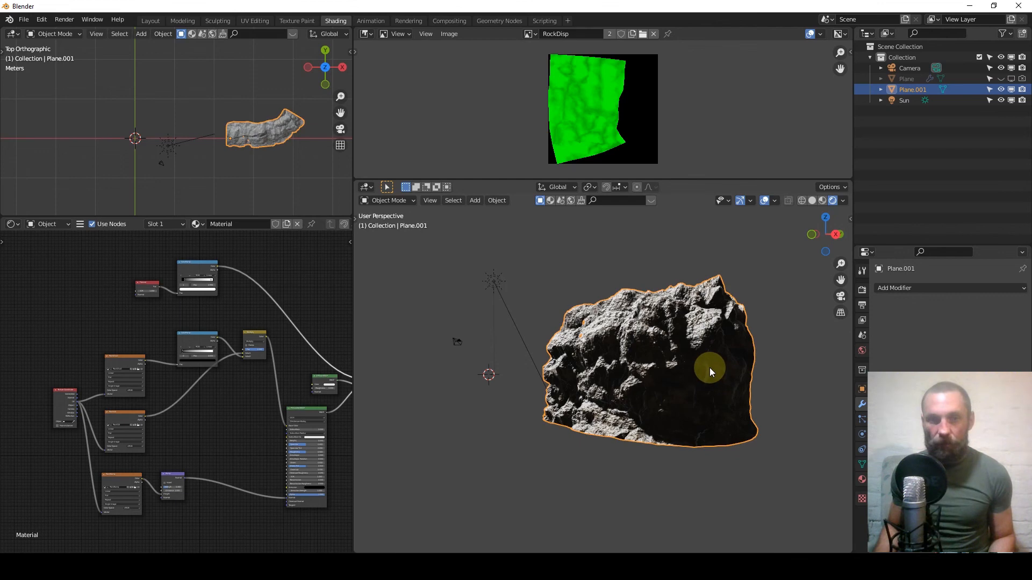
pyautogui.scroll(-5, 234, 359)
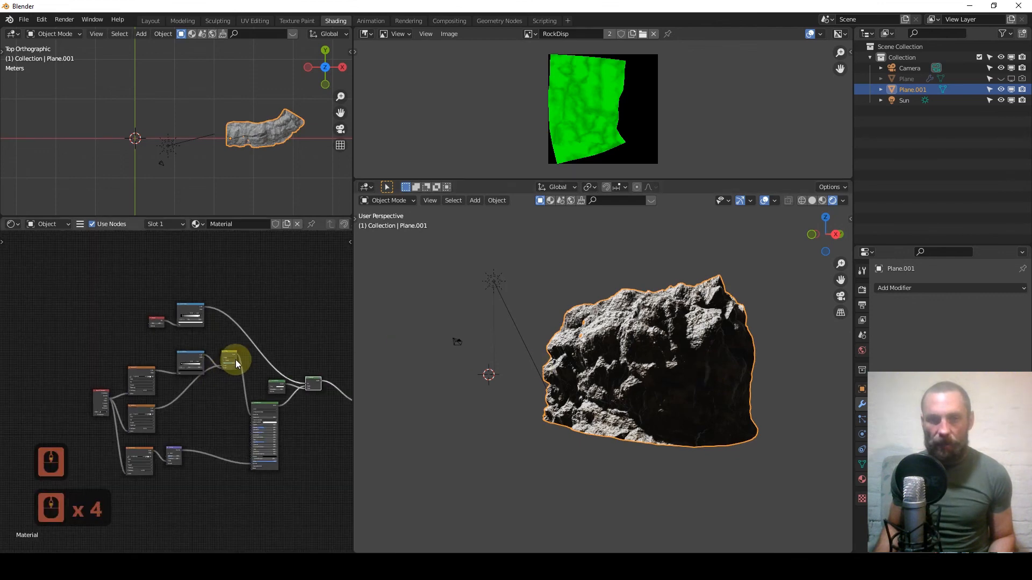